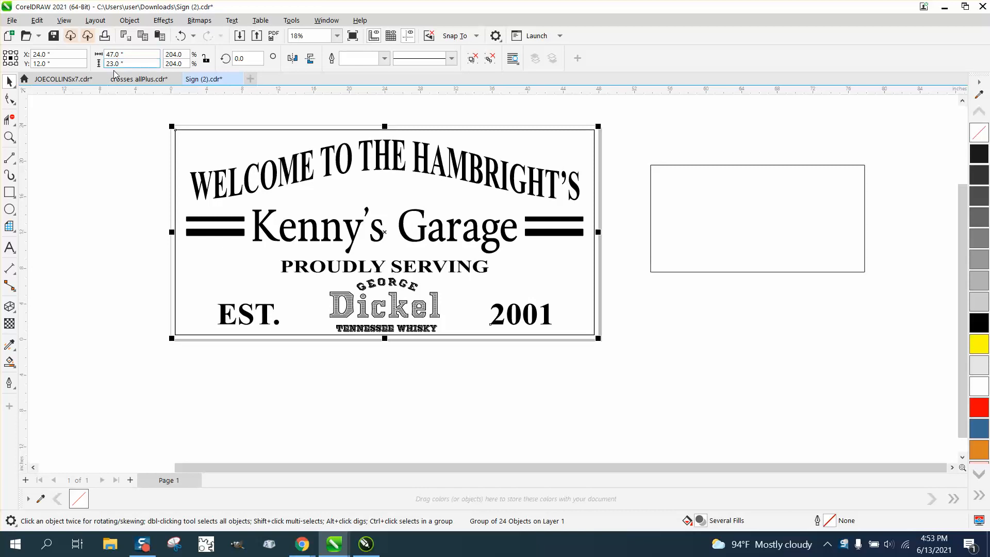
Check the dimensions of the blank rectangle and the grouped sign artwork.
left_click(685, 167)
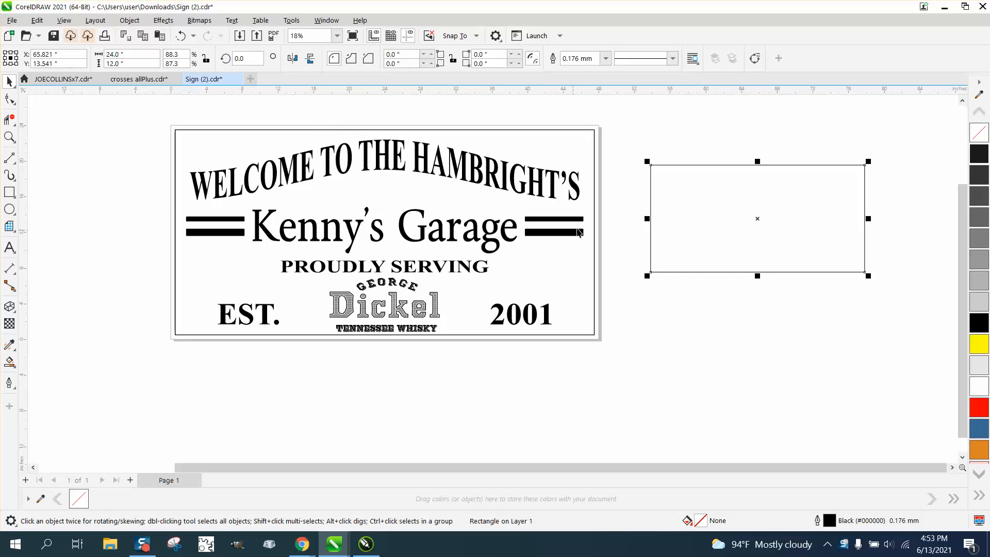
left_click(611, 199)
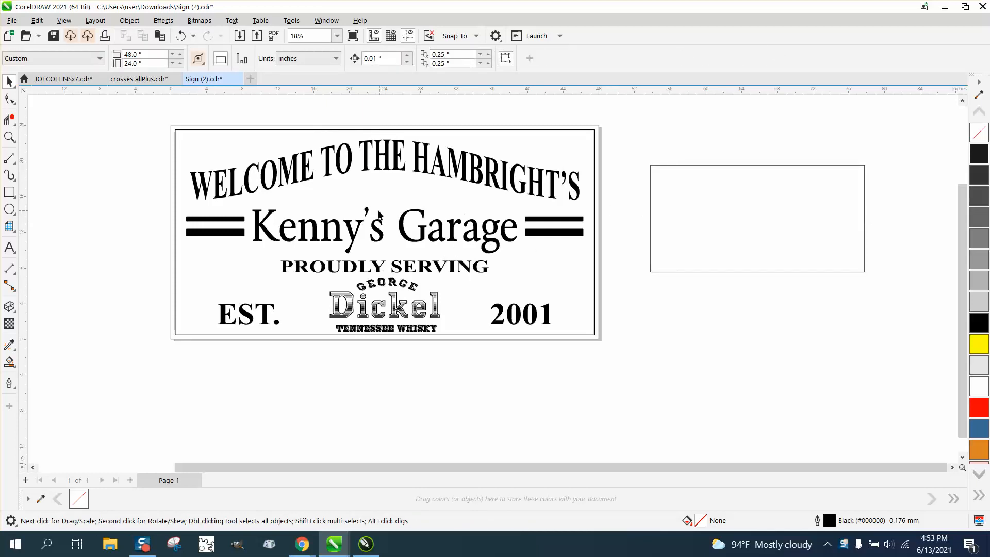
left_click(176, 147)
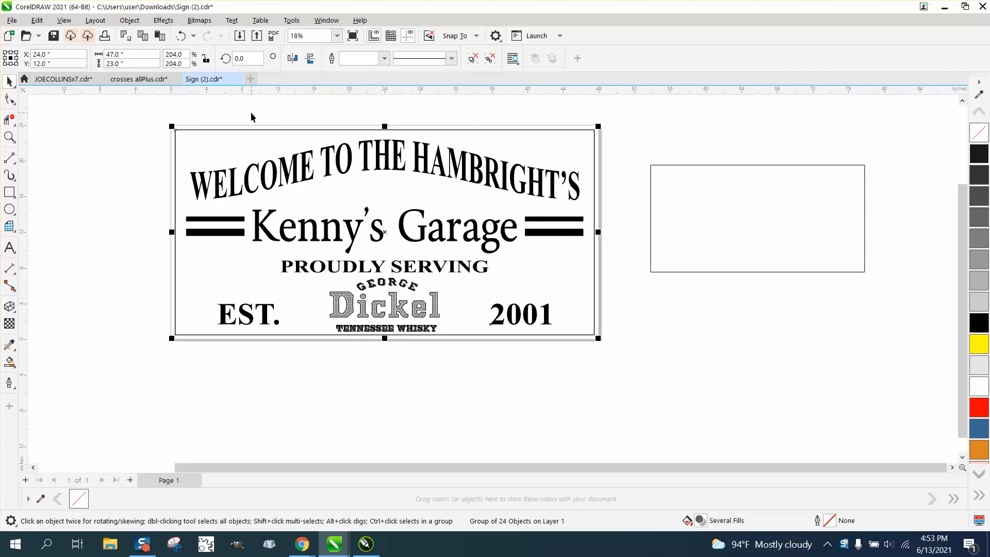
Set the horizontal and vertical duplicate distances to 0 inches.
left_click(320, 113)
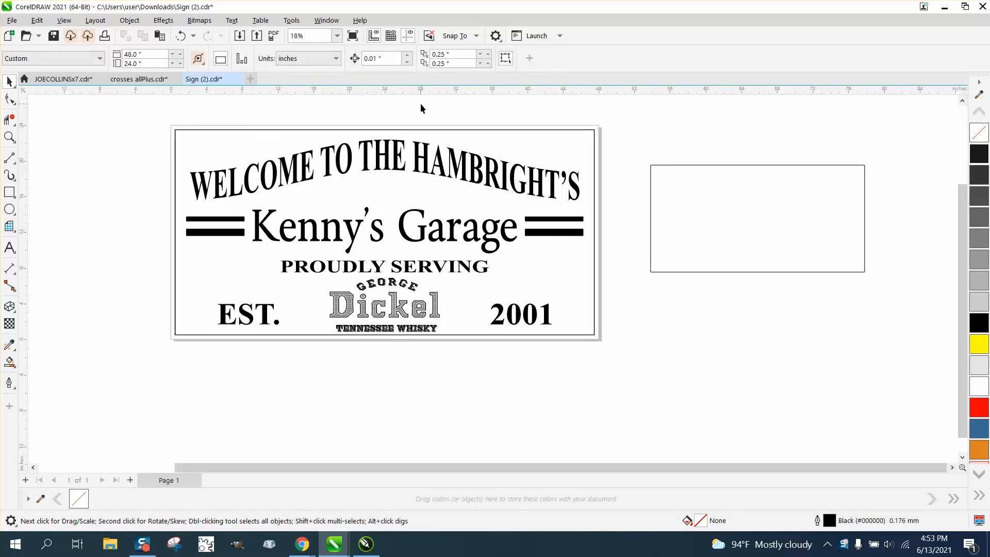
double_click(440, 55)
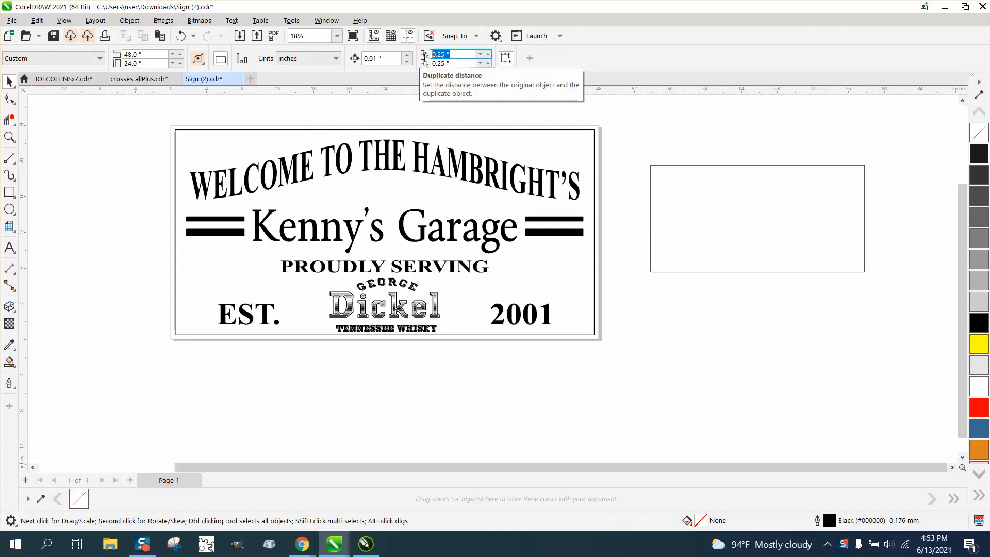
type("0")
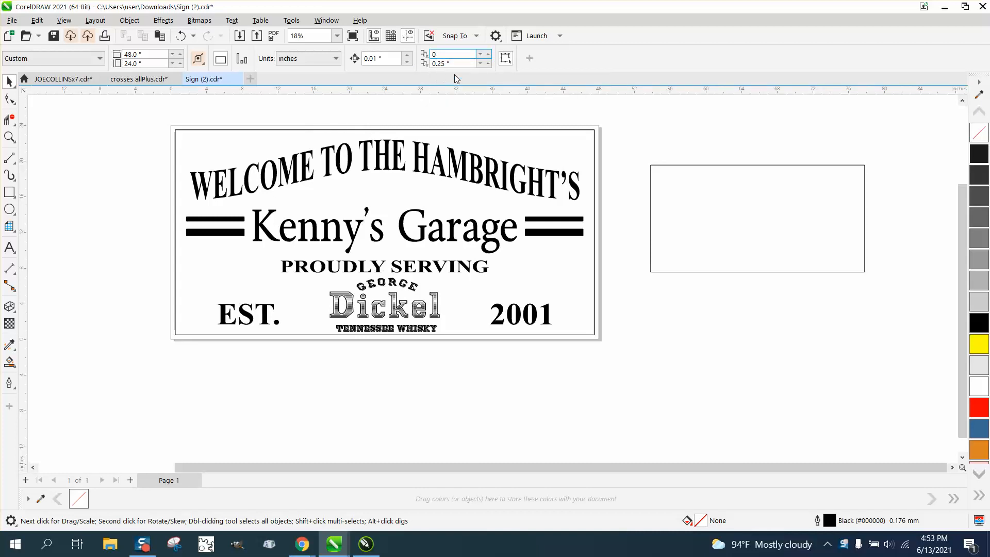
double_click(432, 64)
type("0")
key("Return")
Change the document's default graphic outline to red (#FF0000) with Hairline width.
double_click(831, 521)
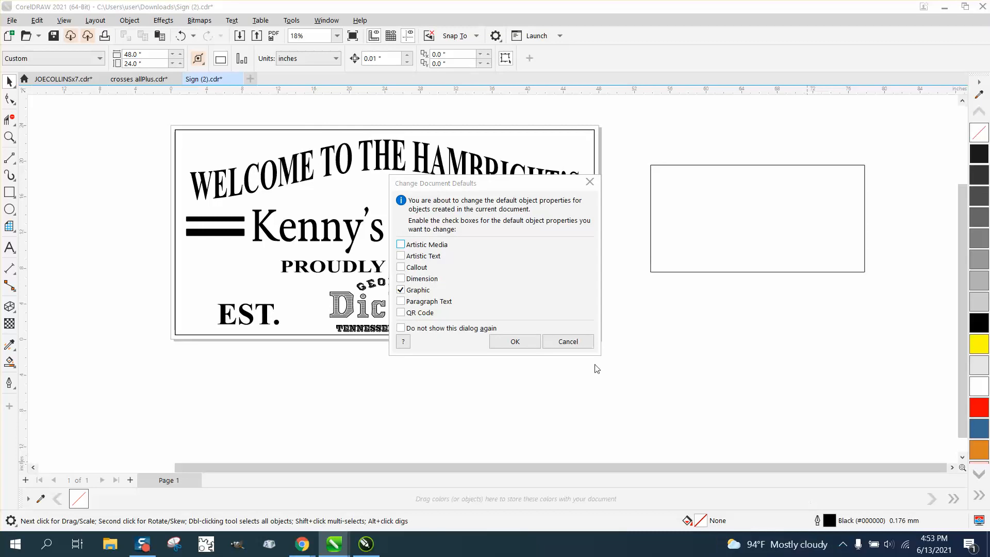
left_click(513, 342)
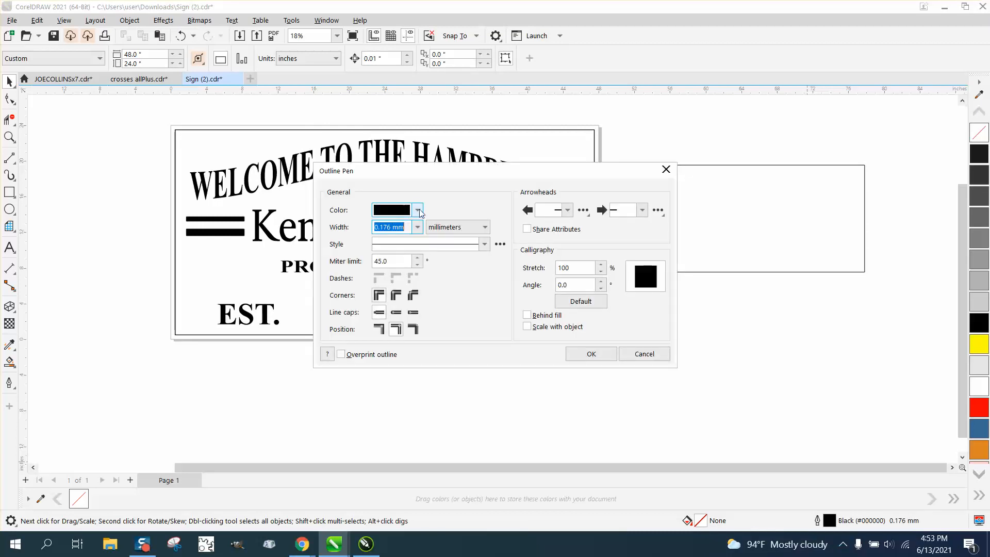
left_click(418, 211)
left_click(419, 235)
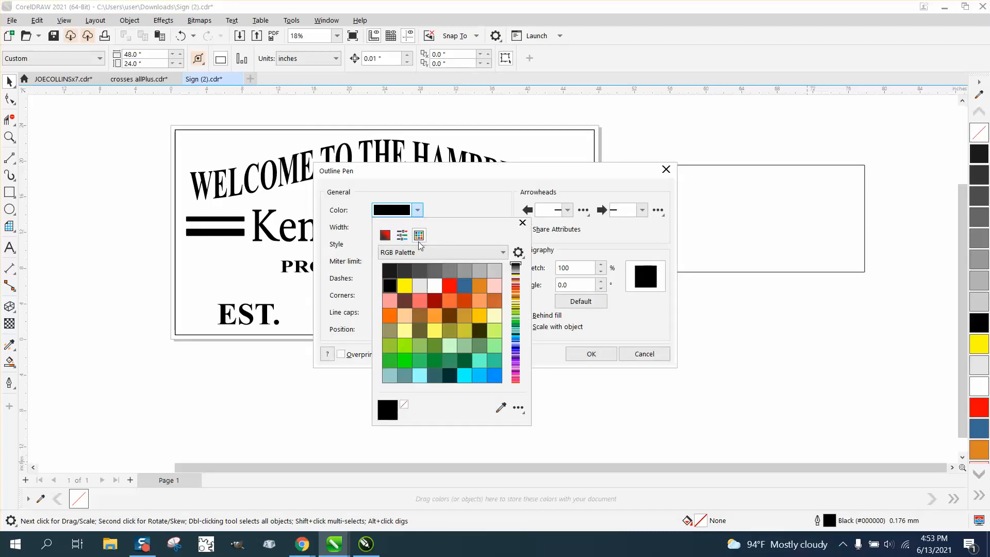
left_click(449, 285)
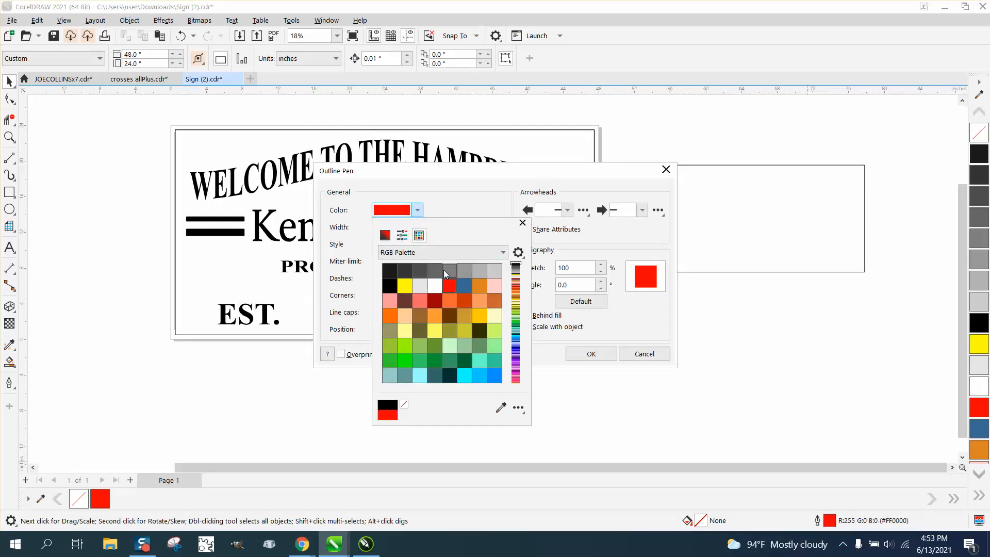
left_click(522, 222)
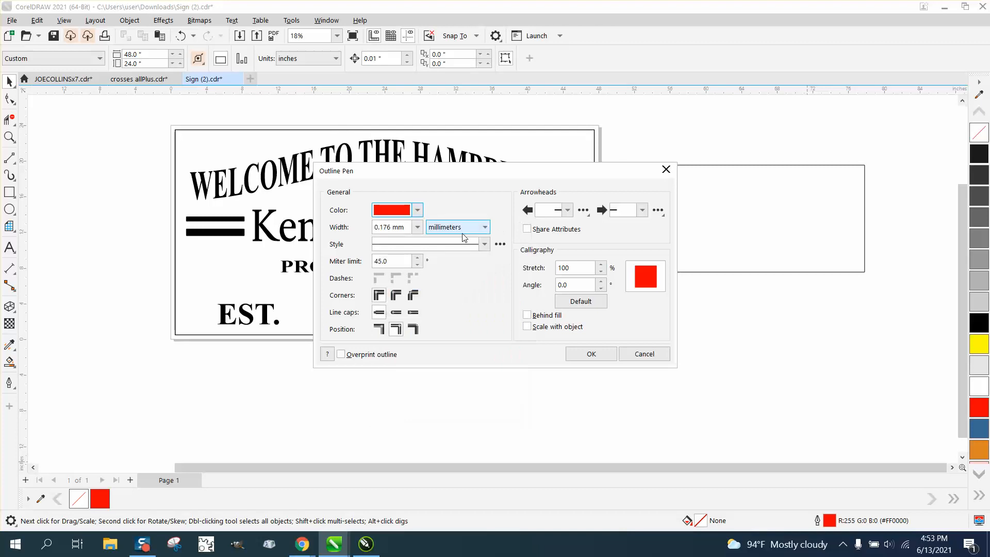
left_click(417, 228)
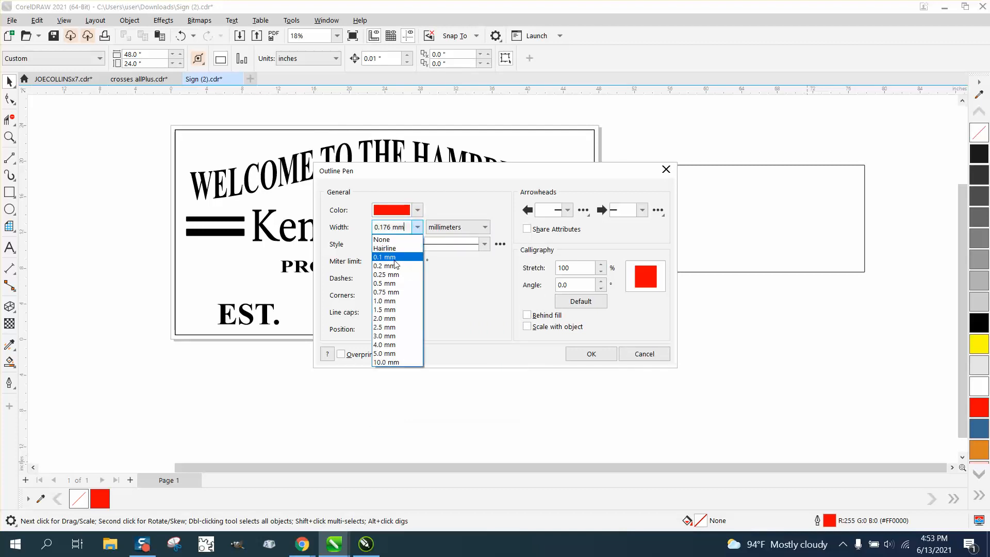
left_click(395, 250)
left_click(591, 354)
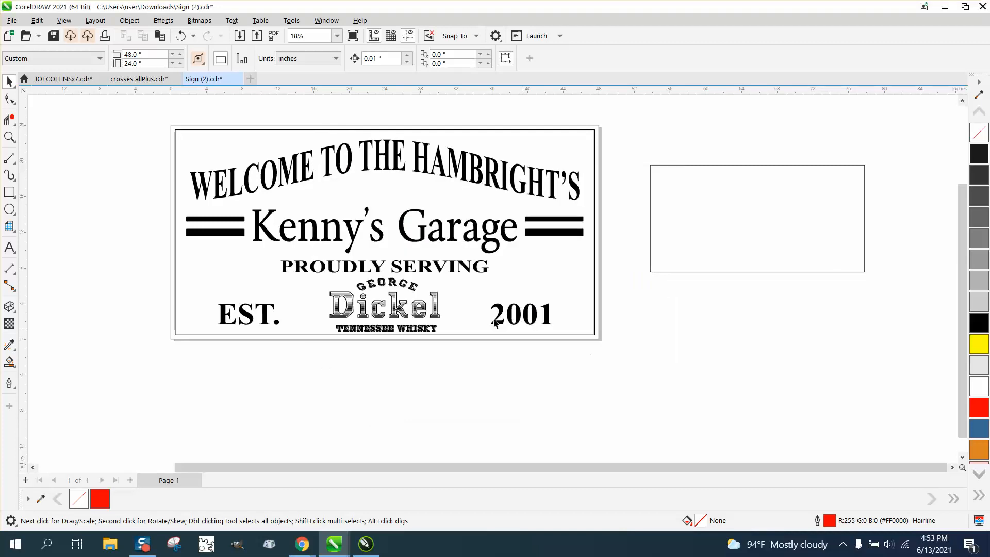
Draw a straight vertical line 23 inches tall along the left edge of the sign's border.
left_click(176, 145)
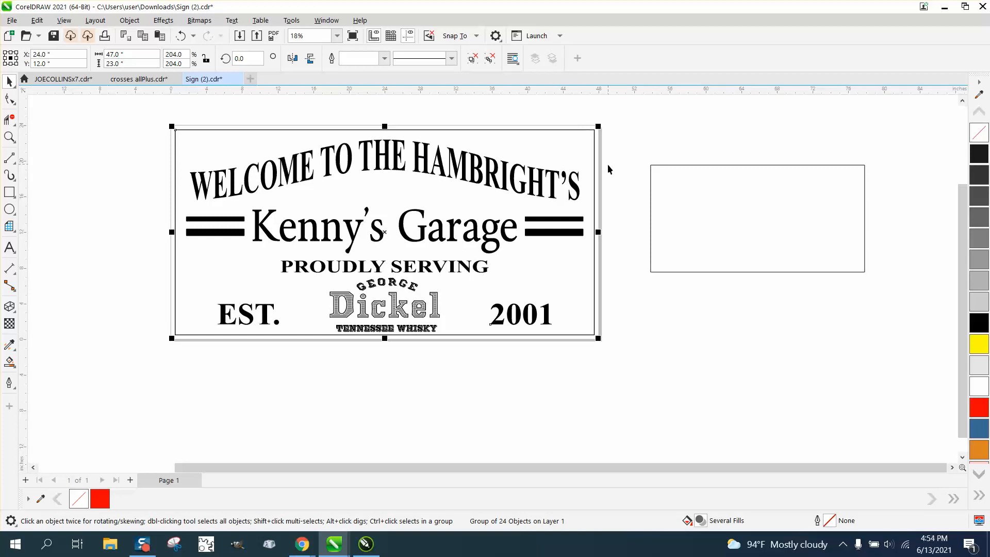
left_click(10, 137)
left_click_drag(122, 119, 598, 341)
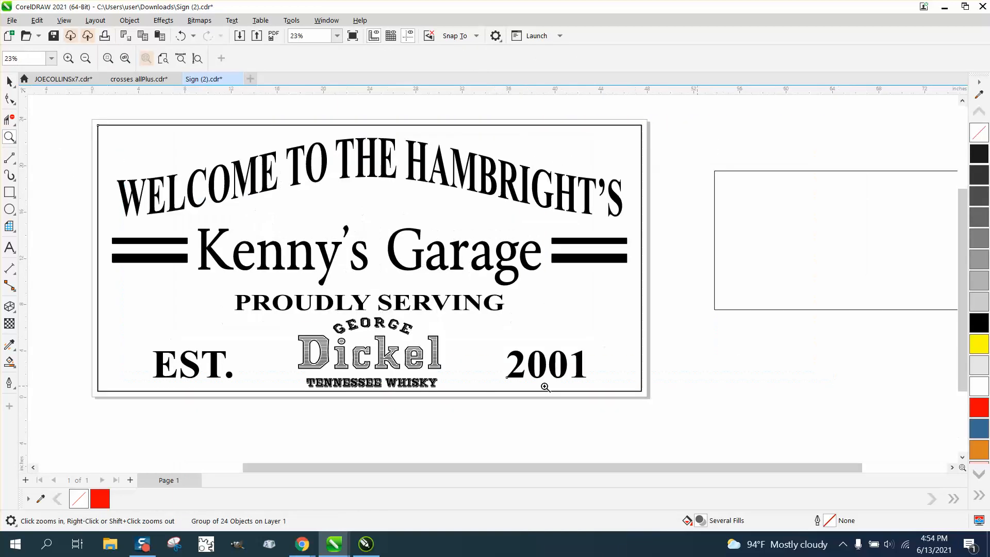
left_click(10, 269)
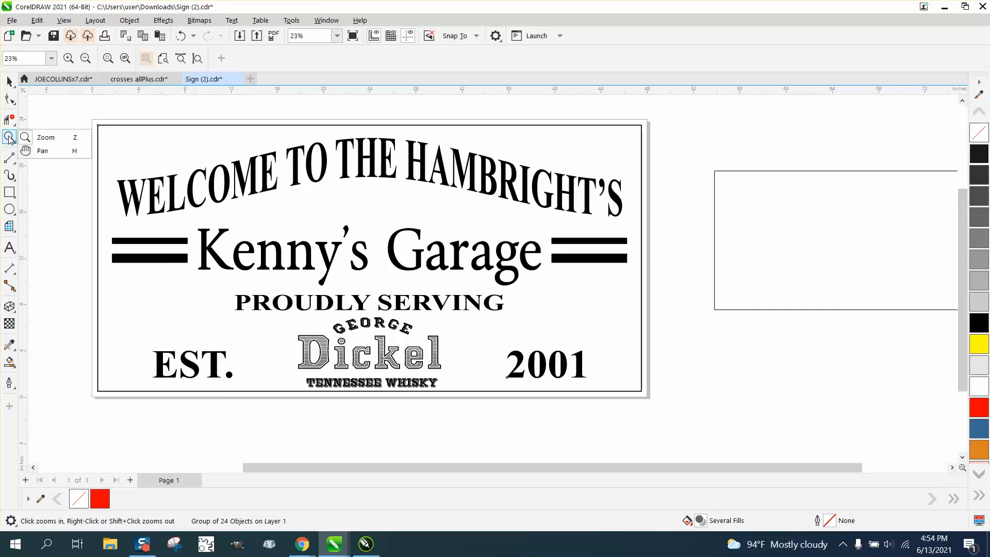
mouse_move(10, 159)
left_click(50, 171)
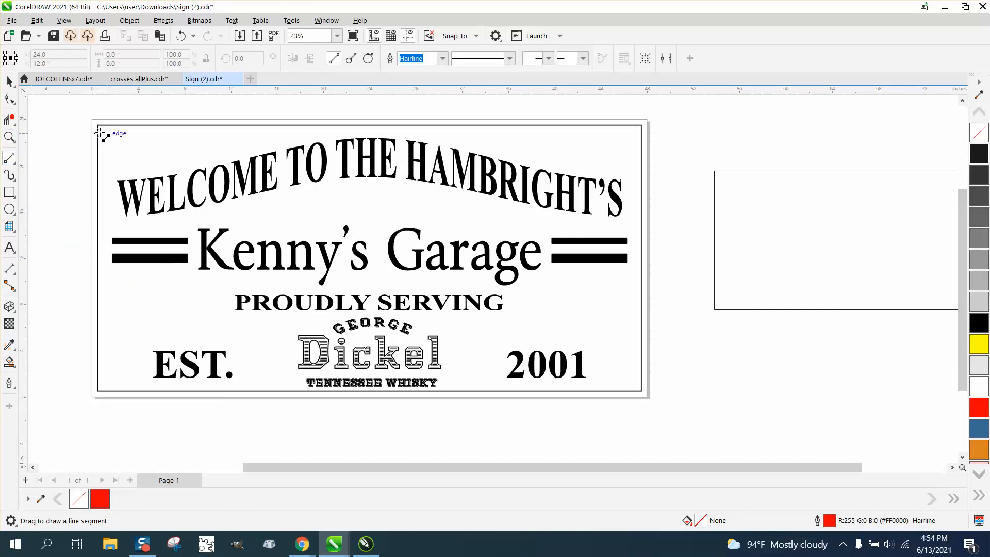
left_click_drag(99, 133, 98, 391)
left_click(9, 81)
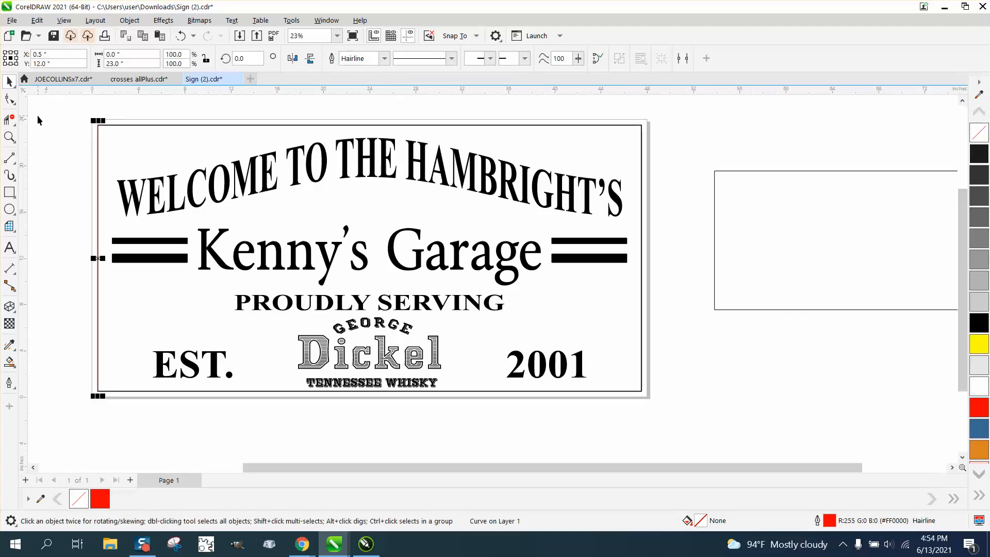
Nudge the red line 11.75 inches to the right and duplicate it twice at the same spacing across the sign.
left_click(287, 100)
left_click(388, 58)
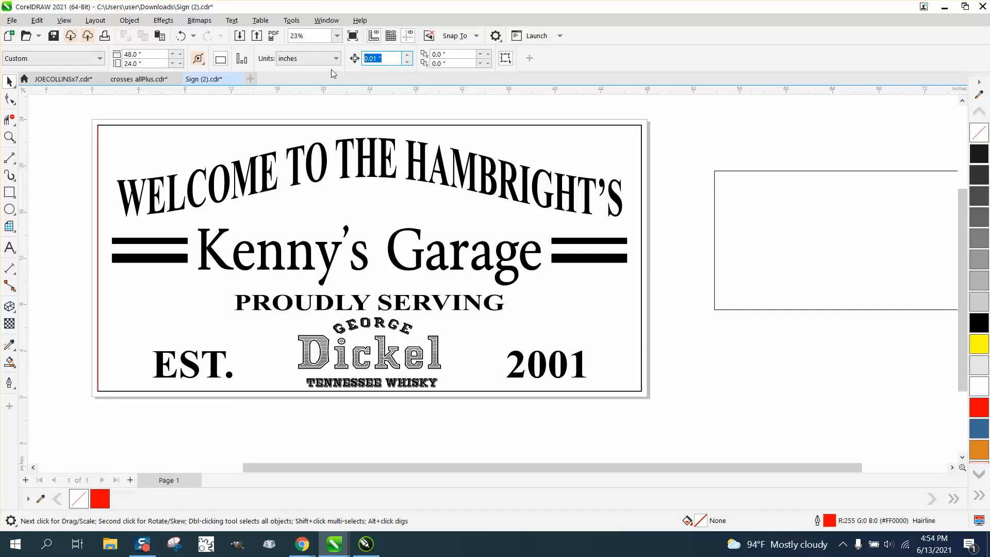
type("11.75")
key("Return")
left_click(97, 136)
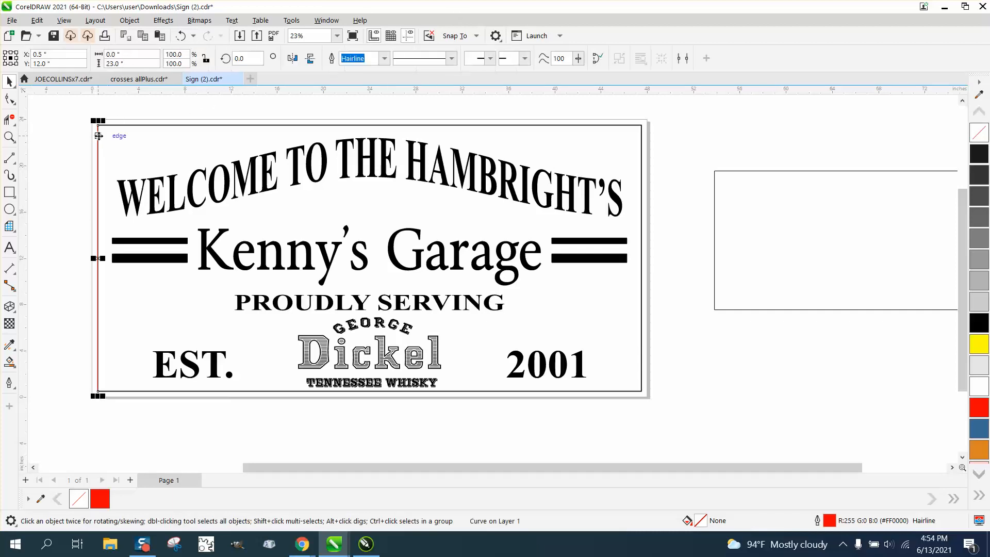
key("Right")
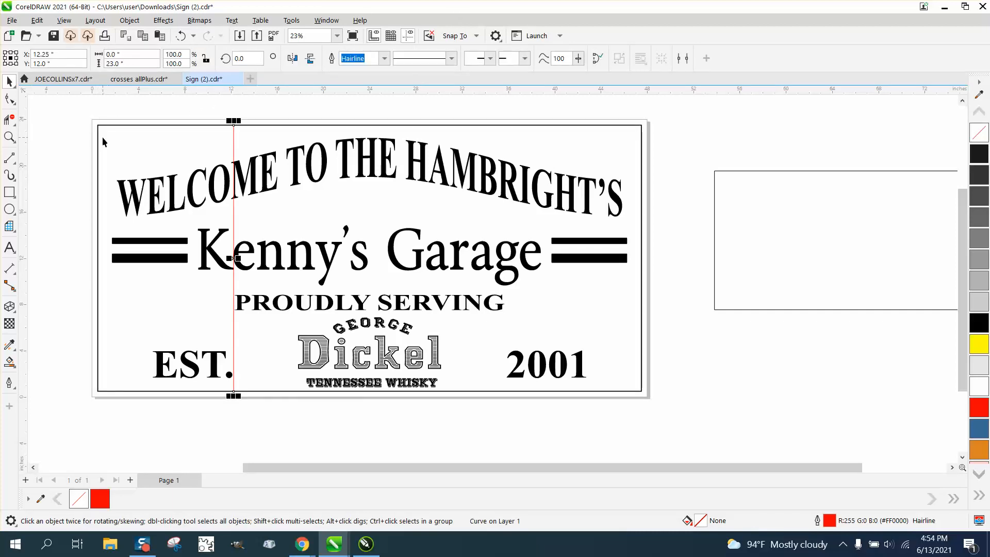
key("ctrl+d")
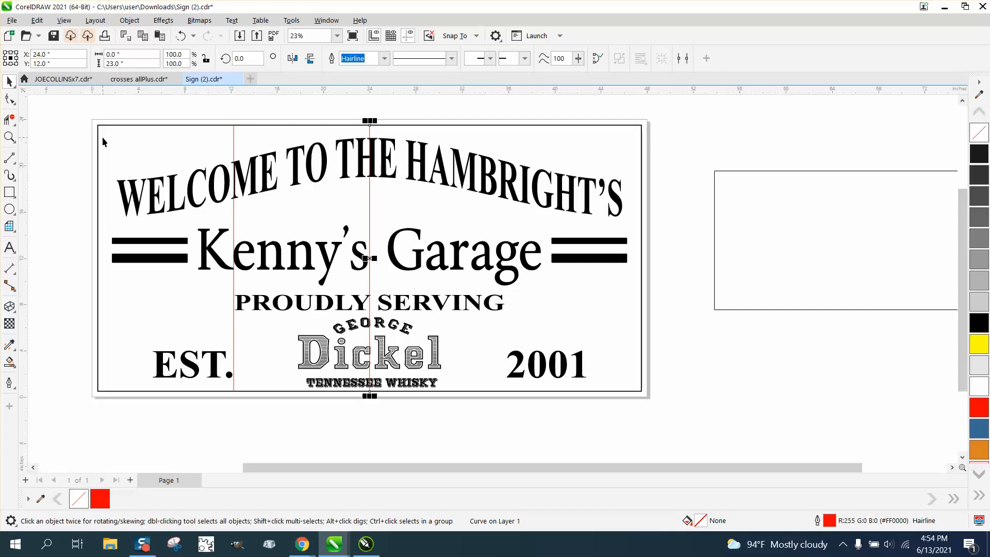
key("ctrl+d")
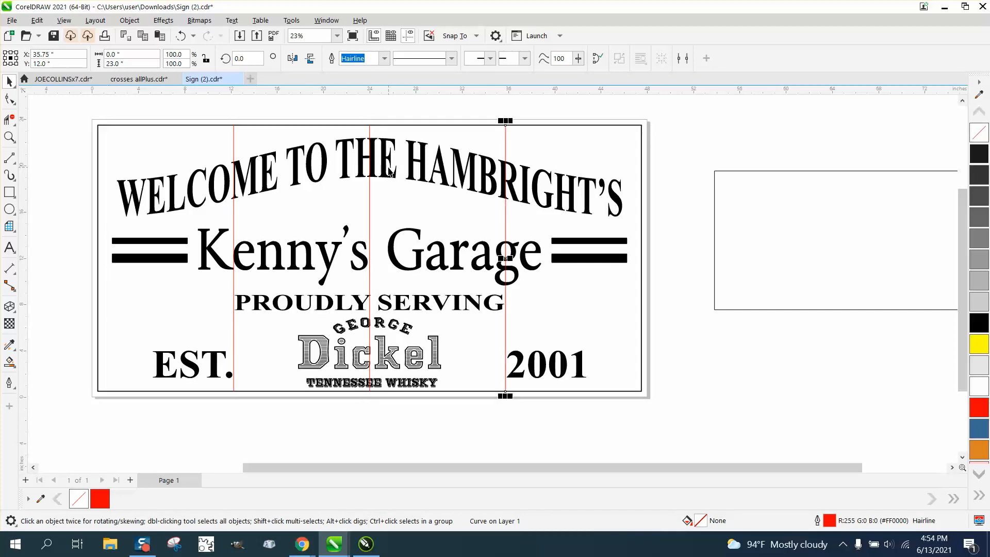
Examine closely where the red dividing lines cross the lettering of the sign.
scroll(390, 172, "down", 1)
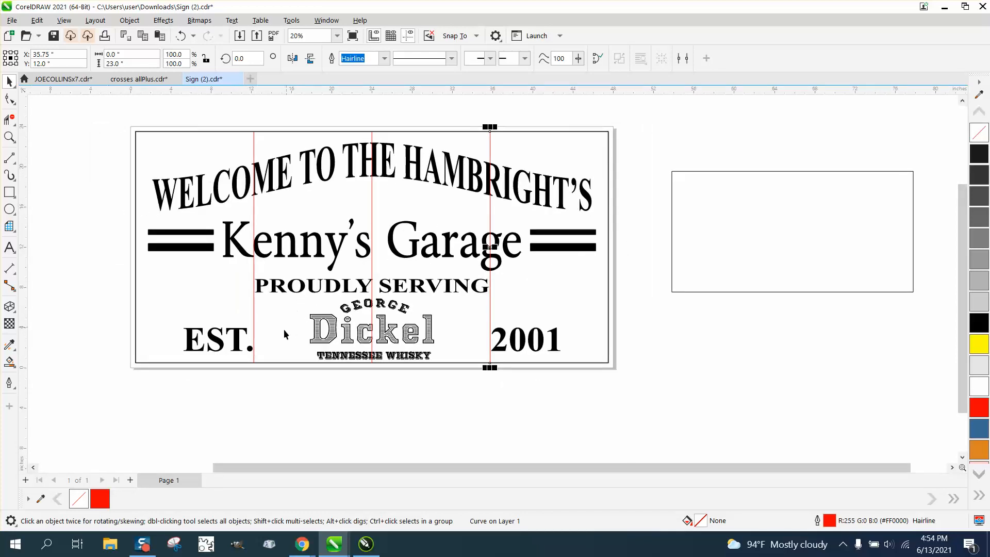
left_click(9, 137)
left_click_drag(198, 150, 288, 217)
scroll(513, 199, "down", 6)
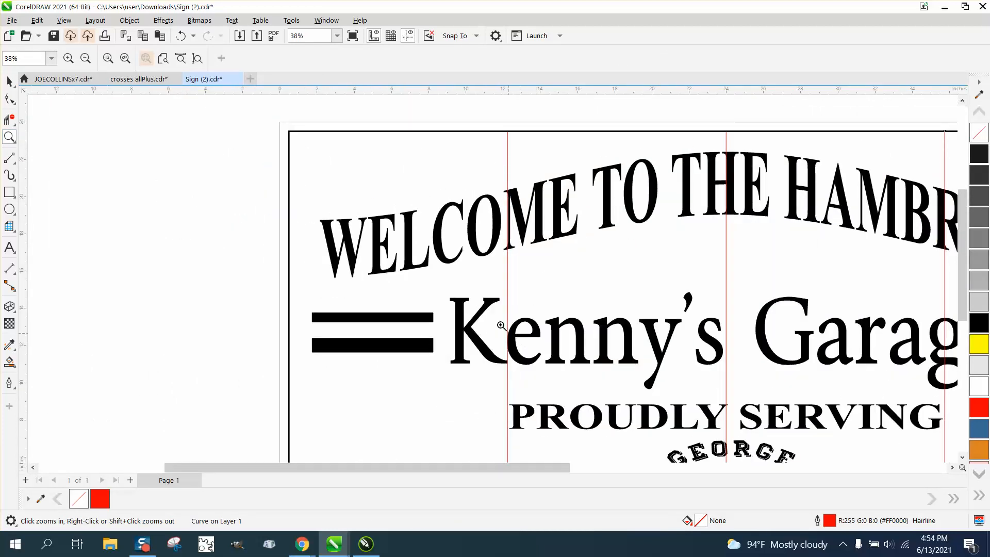
left_click_drag(487, 317, 578, 381)
scroll(365, 239, "down", 8)
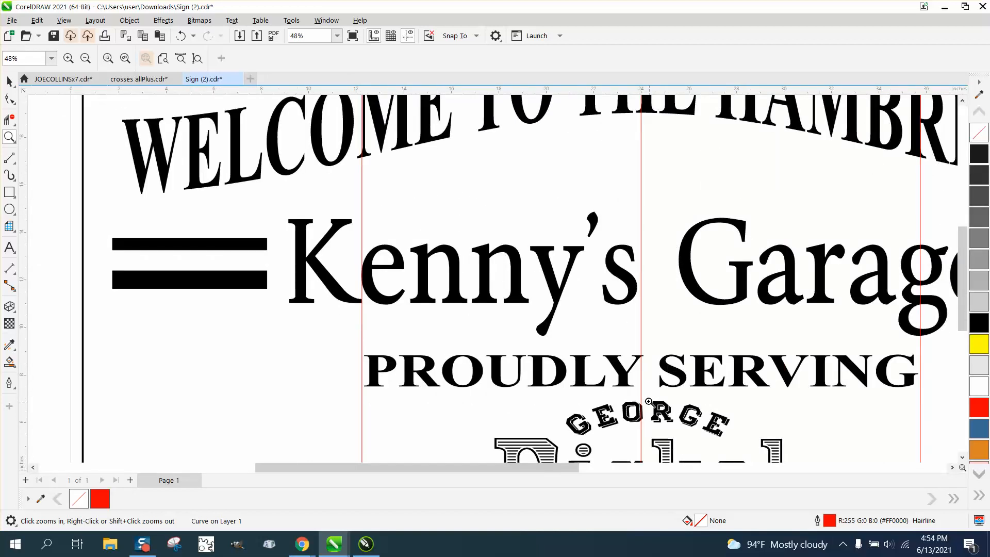
scroll(648, 402, "down", 3)
left_click_drag(627, 150, 667, 204)
scroll(558, 200, "down", 3)
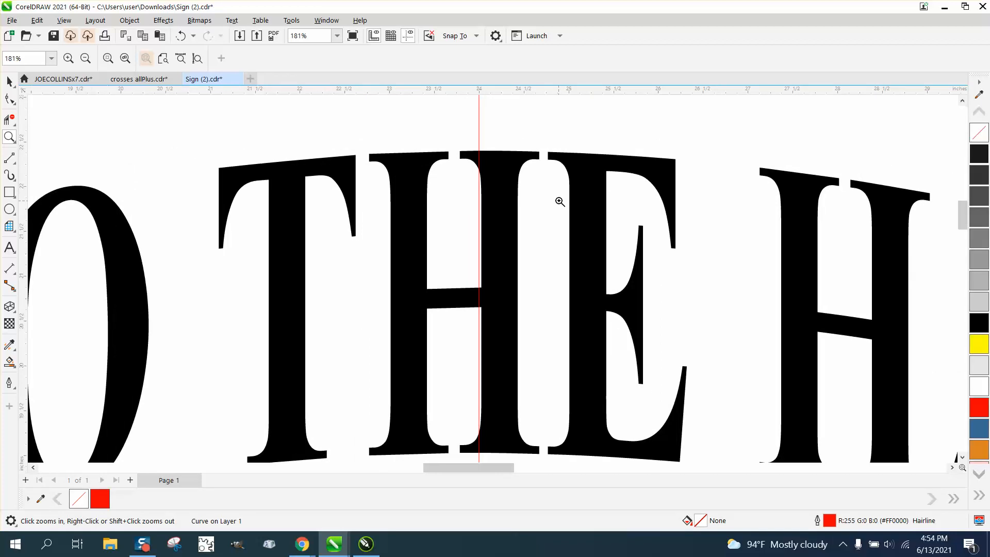
scroll(557, 200, "down", 5)
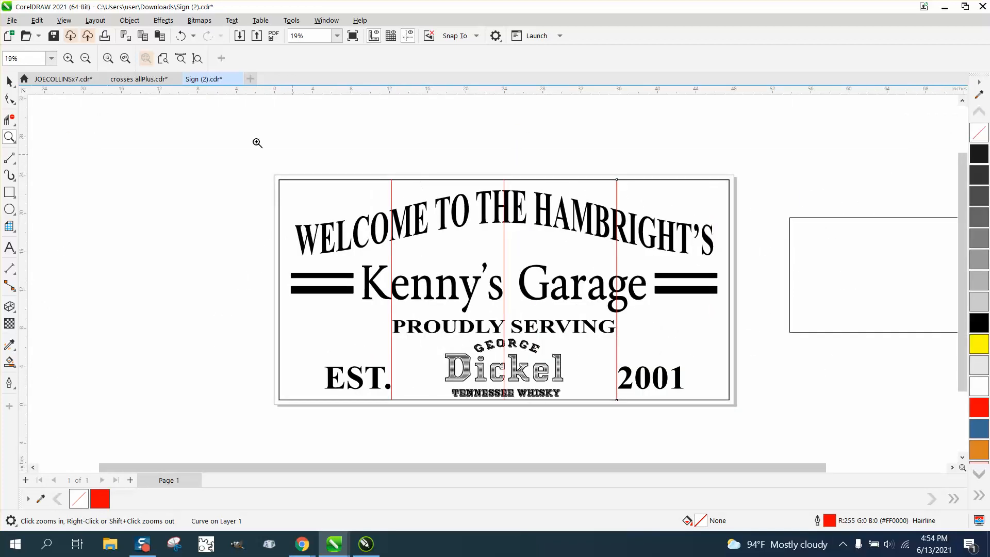
Duplicate all the artwork 30 inches below the original and delete the copied blank rectangle.
left_click(9, 80)
left_click(122, 102)
left_click_drag(400, 58, 343, 58)
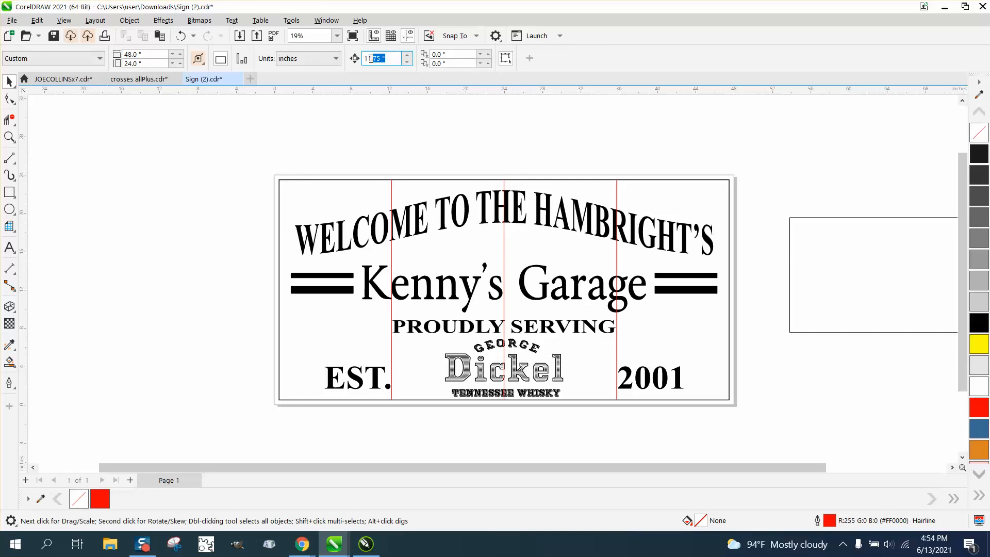
type("30")
scroll(592, 116, "down", 3)
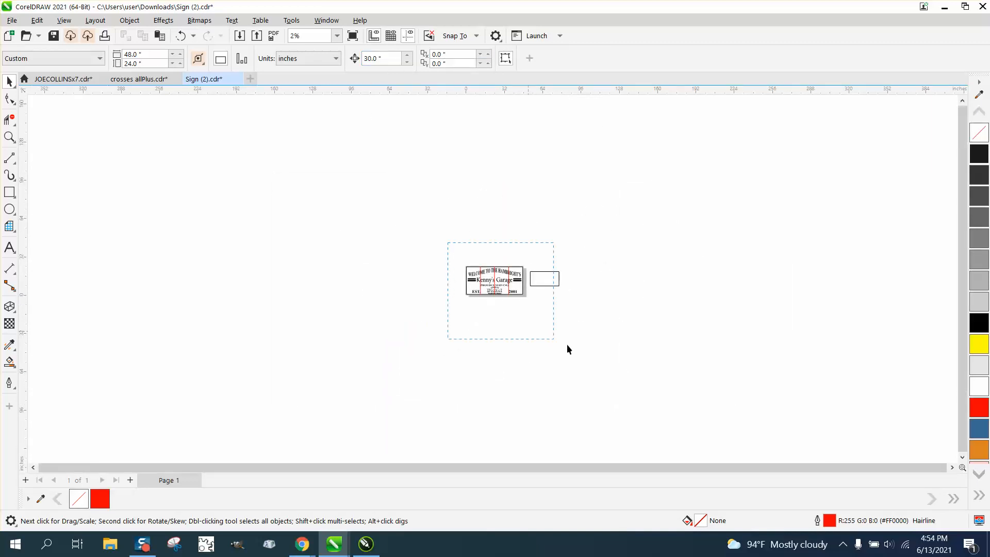
left_click_drag(567, 344, 586, 352)
key("ctrl+d")
key("Down")
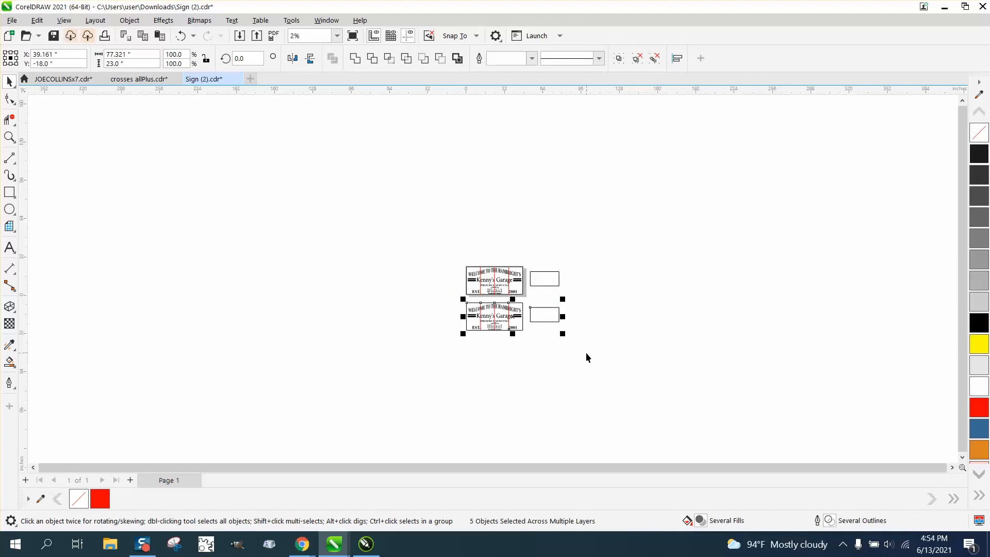
left_click(559, 312)
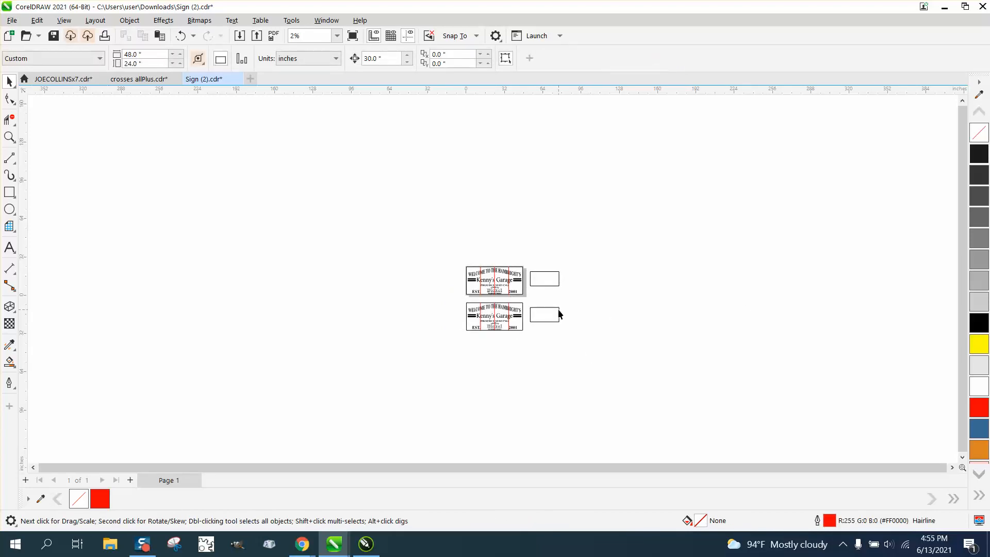
key("Delete")
Duplicate the lower sign copy with its dividing lines and place the new copy 30 inches below it.
left_click_drag(464, 301, 575, 347)
key("Down")
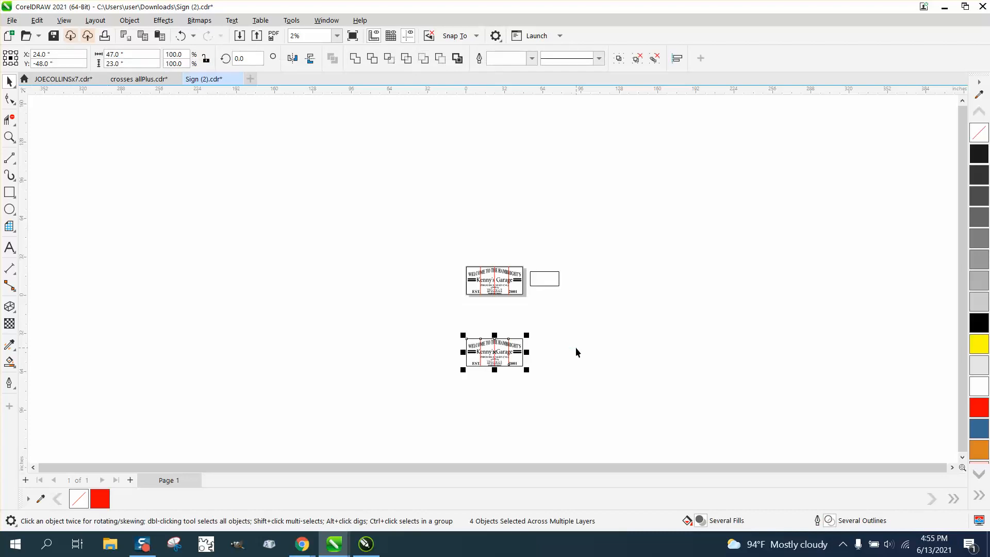
key("Up")
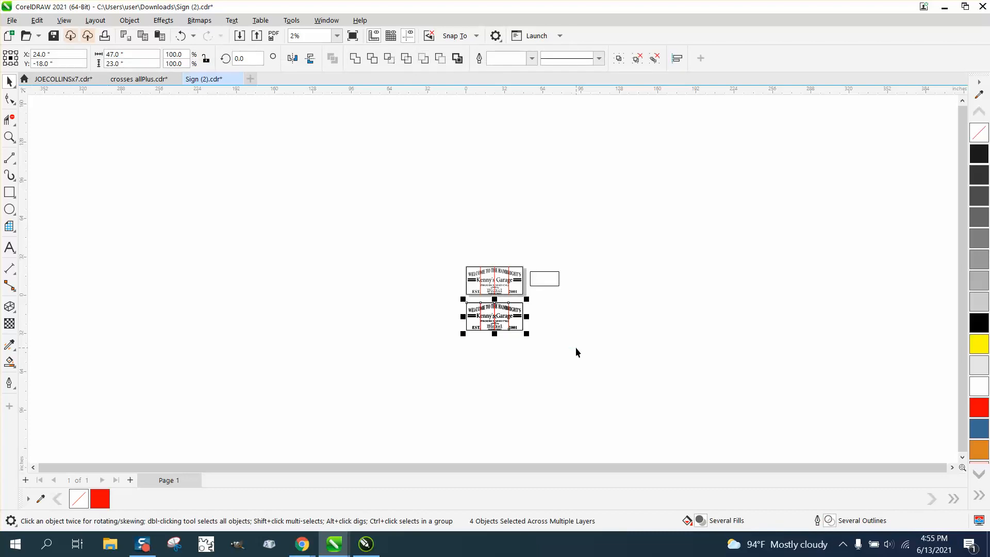
key("Left")
key("Down")
key("Right")
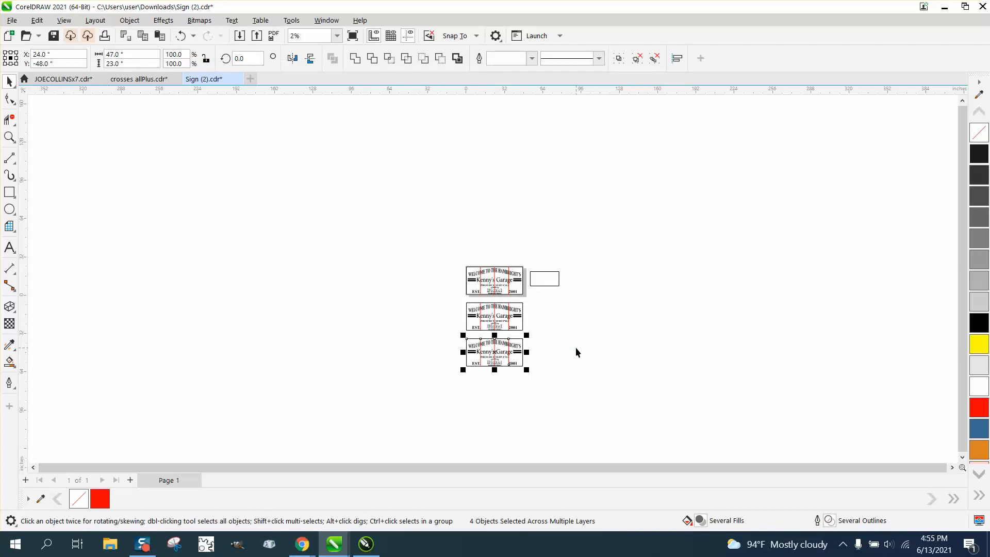
Duplicate the lowest sign copy once more 30 inches down, and delete everything beyond the first red divider on the original top sign.
key("ctrl+d")
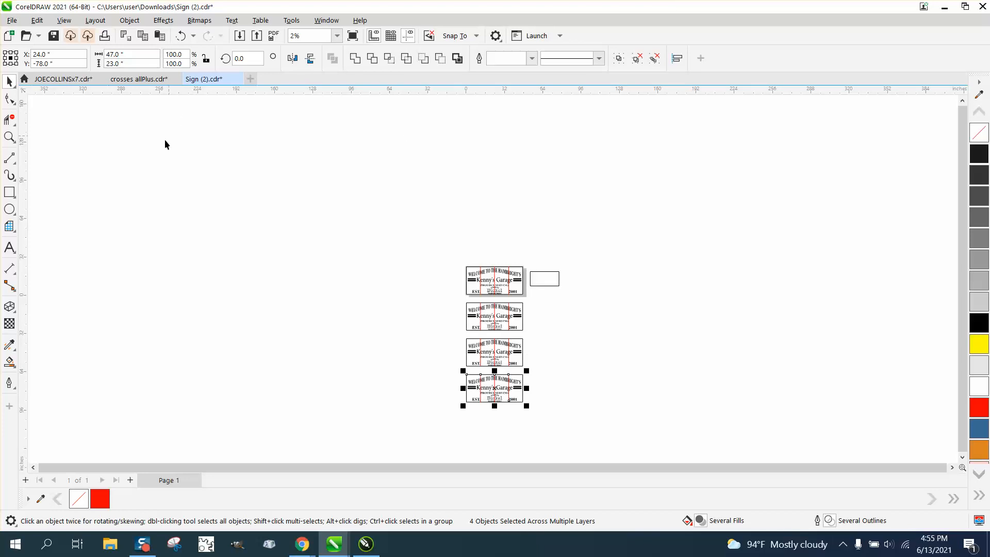
left_click(9, 137)
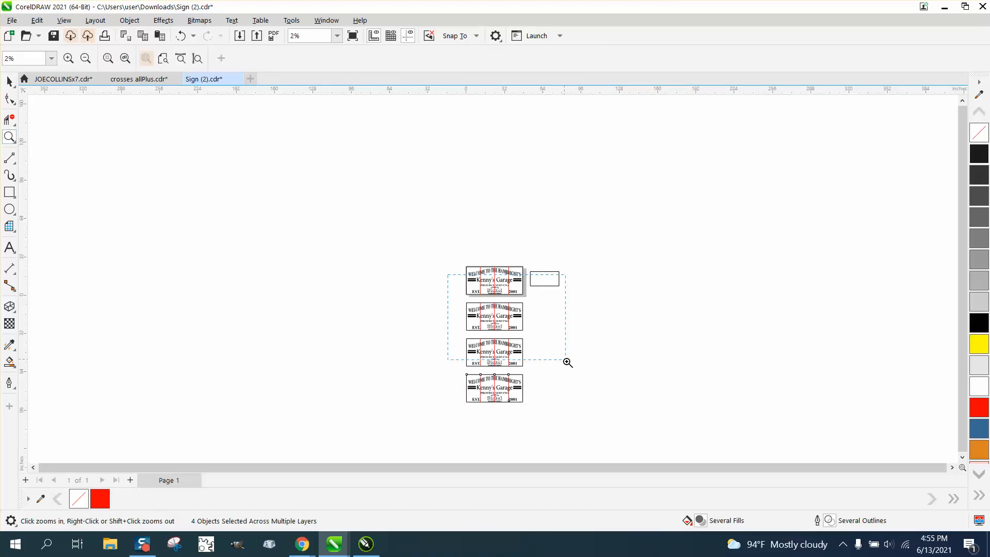
left_click_drag(447, 273, 595, 390)
right_click(552, 368)
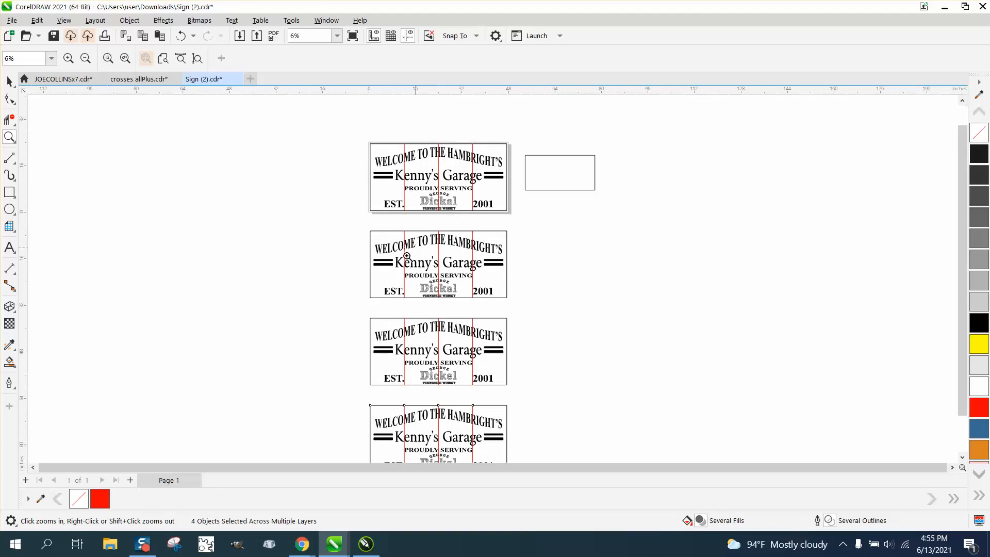
left_click_drag(358, 160, 587, 234)
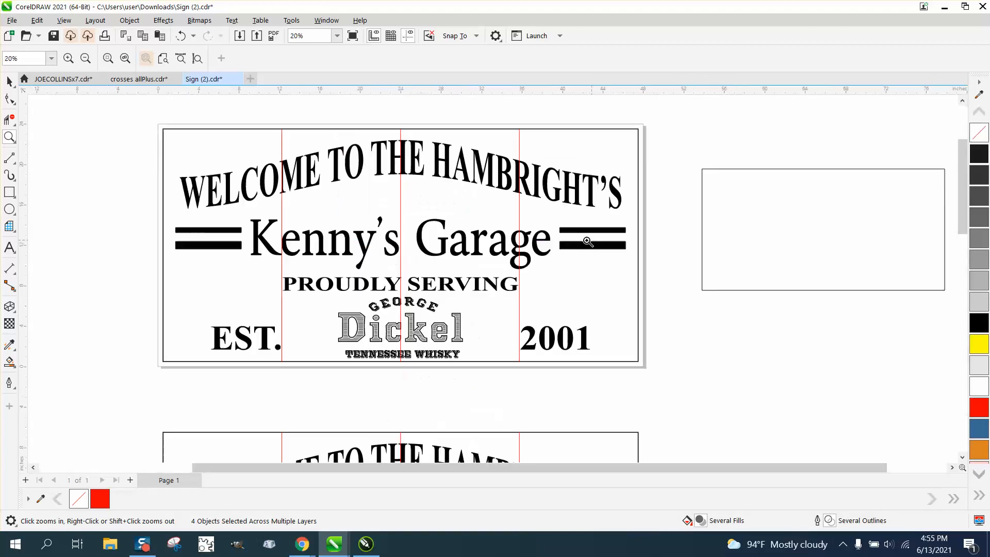
left_click(9, 120)
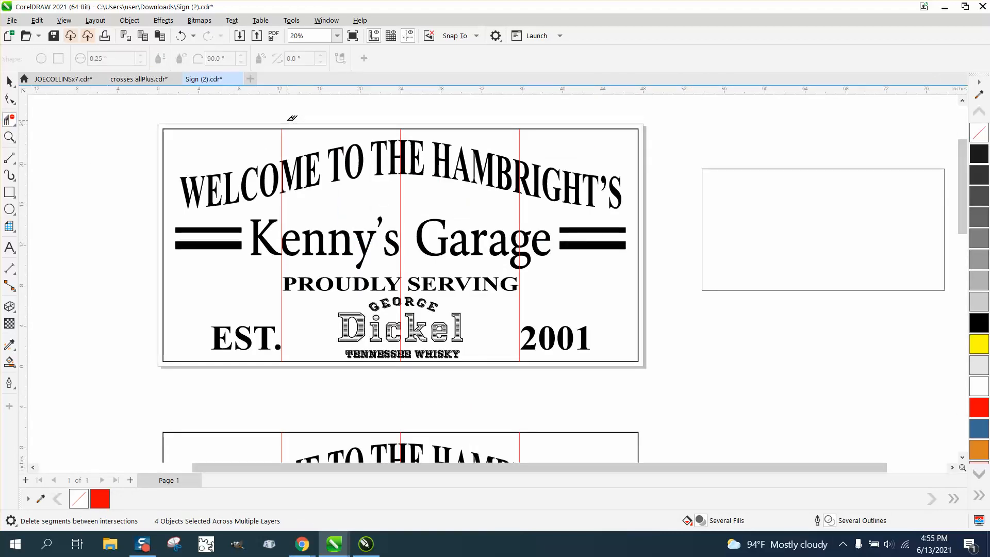
left_click_drag(288, 122, 654, 377)
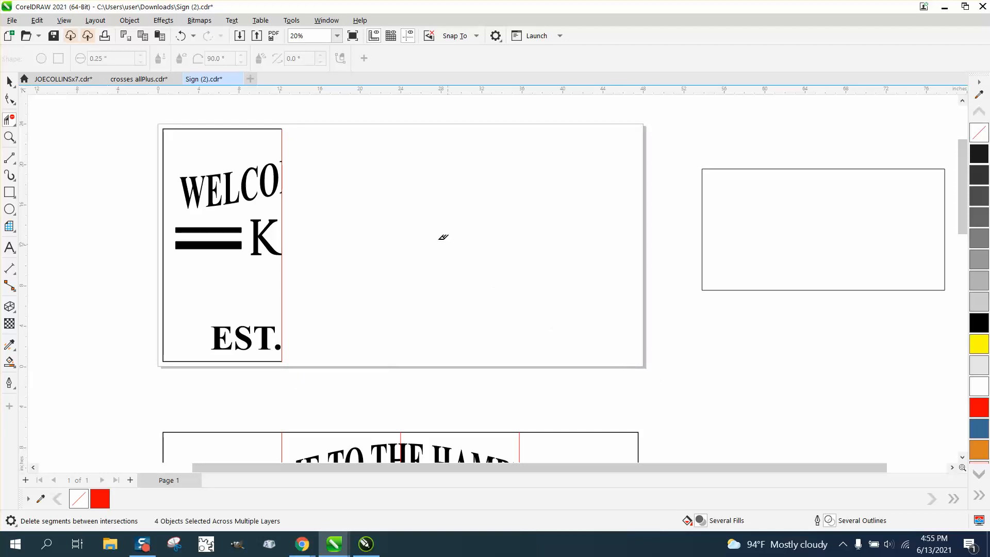
Delete the segments outside the second section of the second sign, on both sides of its bounding red dividers.
scroll(443, 237, "down", 2)
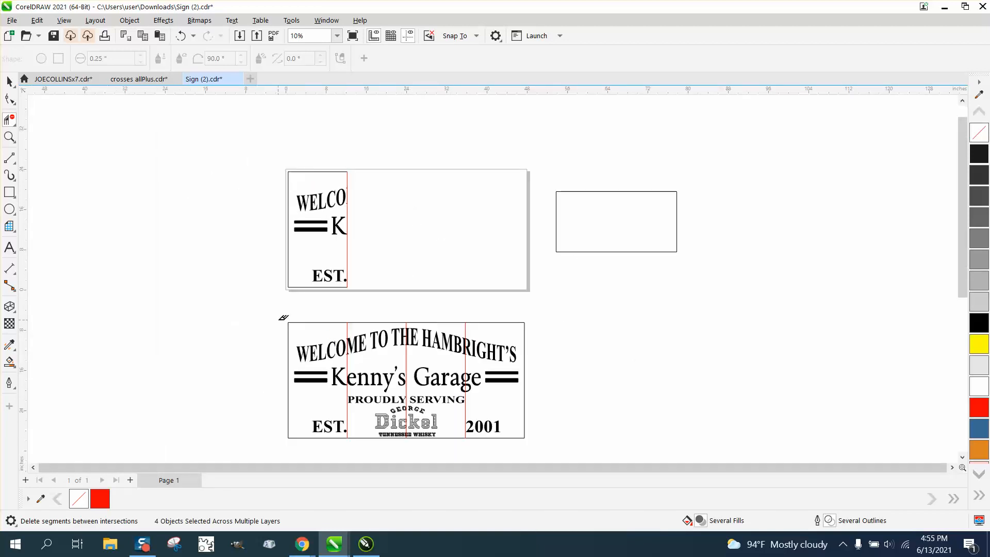
left_click_drag(279, 315, 346, 445)
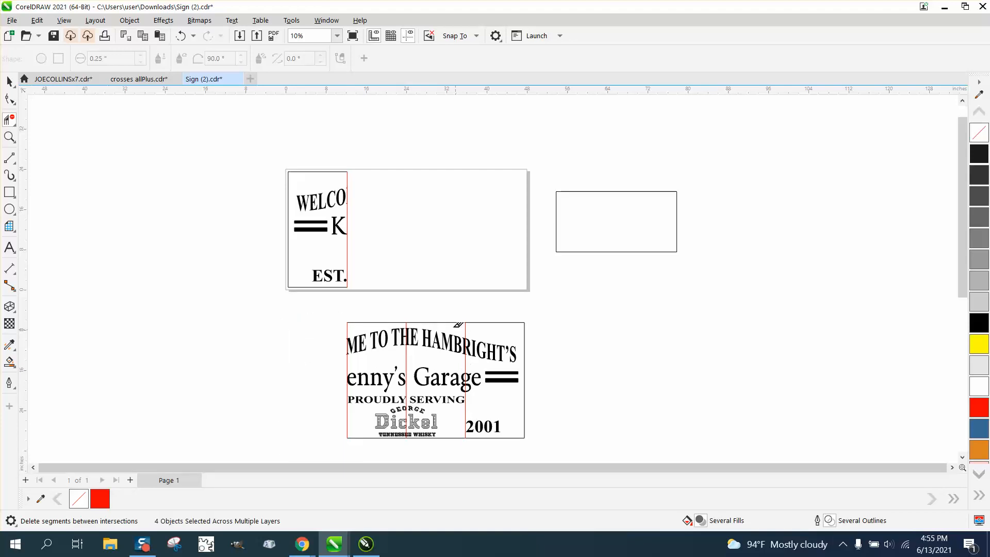
left_click_drag(418, 314, 557, 439)
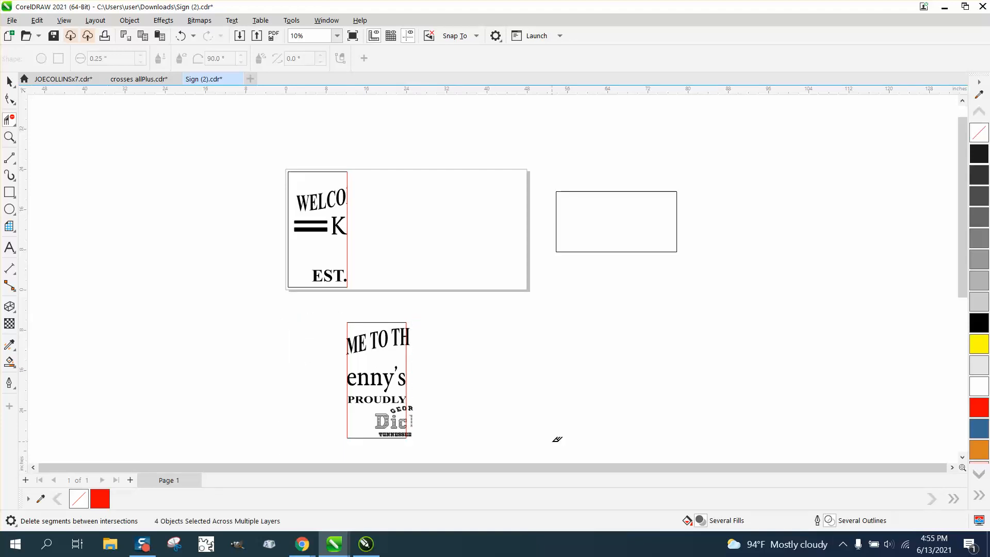
Remove the leftover letter pieces of the arched top line that stick out past both red dividers in the second section.
left_click(9, 136)
left_click(410, 354)
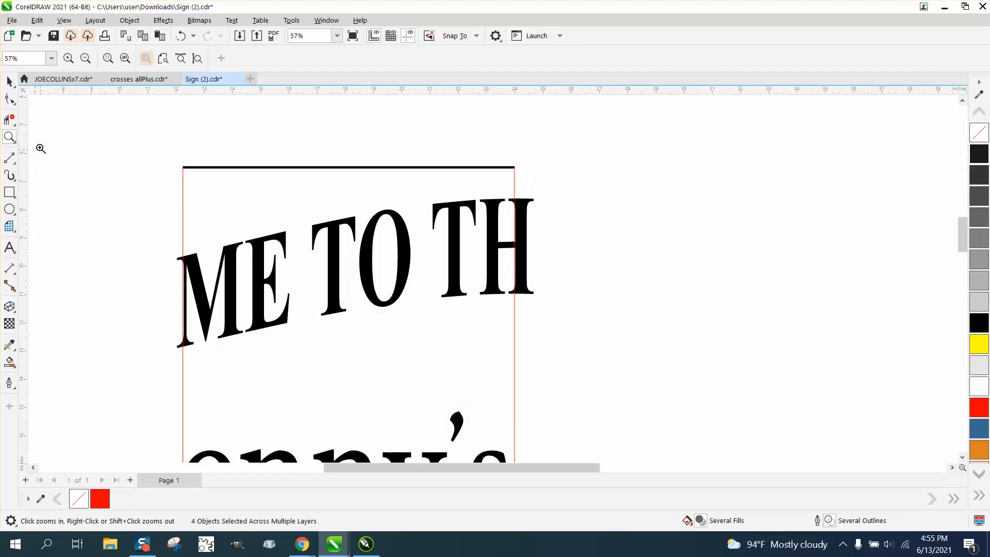
left_click(9, 120)
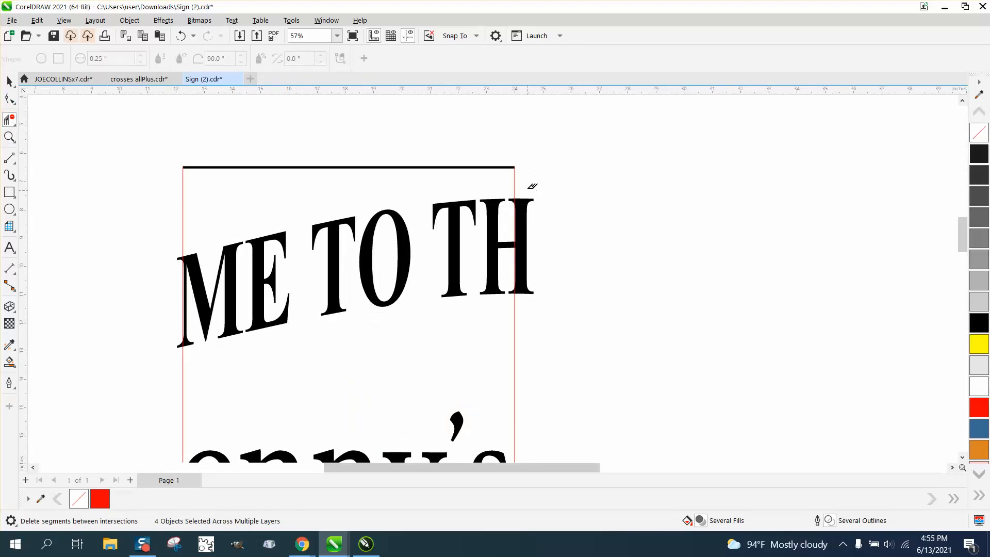
left_click_drag(532, 186, 531, 297)
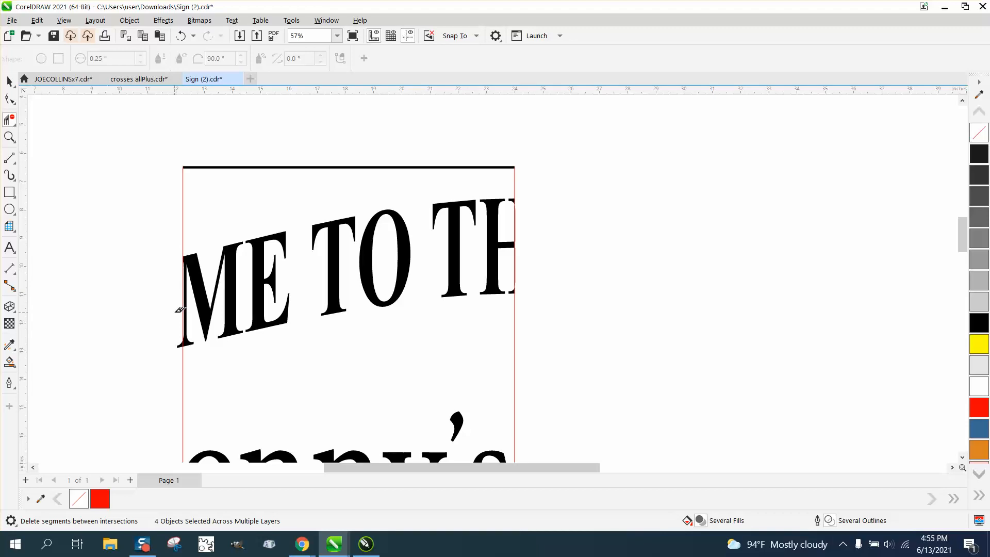
left_click_drag(179, 310, 175, 345)
left_click(181, 342)
scroll(128, 287, "down", 2)
scroll(366, 288, "down", 2)
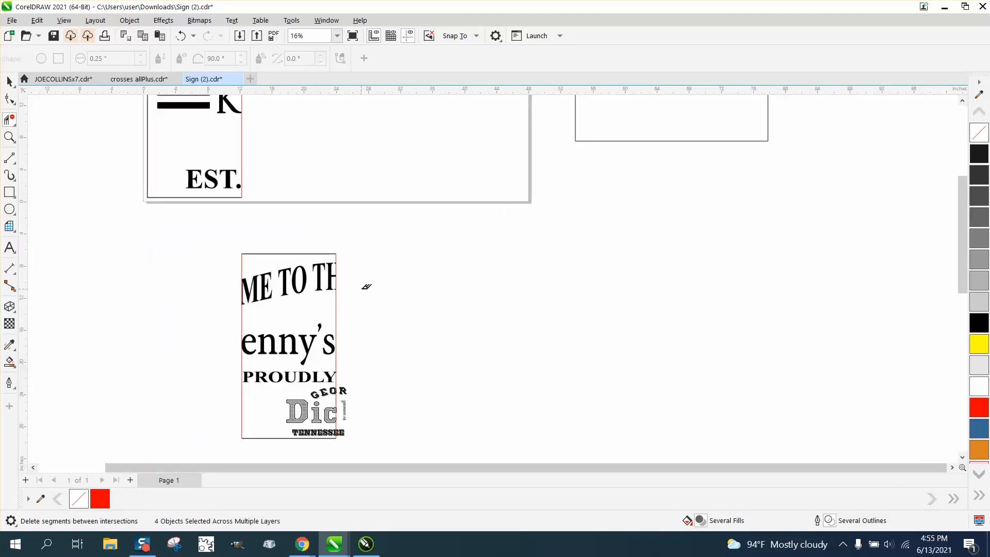
Delete the leftover R of GEORGE and the k fragment of Dickel beyond the second section's right divider.
left_click(9, 137)
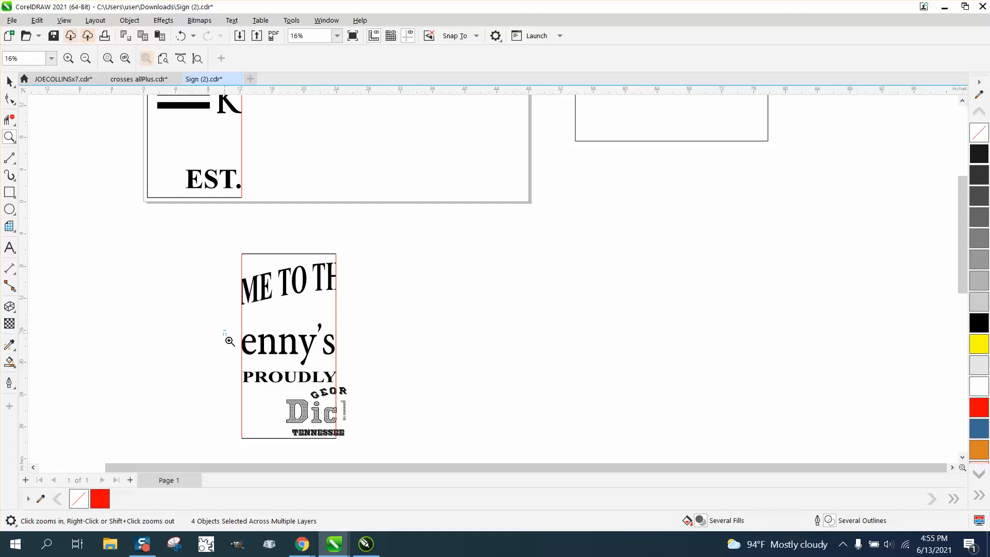
left_click_drag(230, 339, 435, 436)
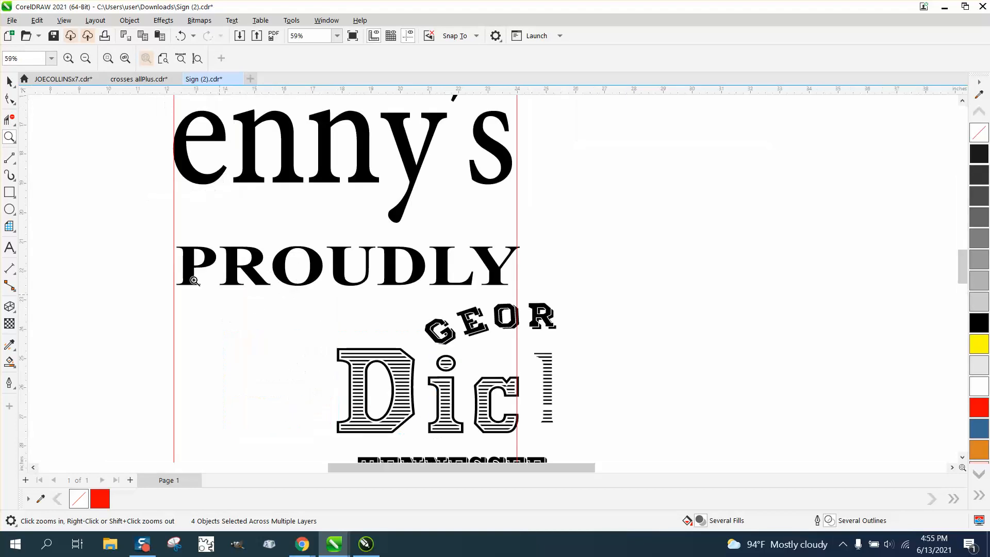
left_click(9, 120)
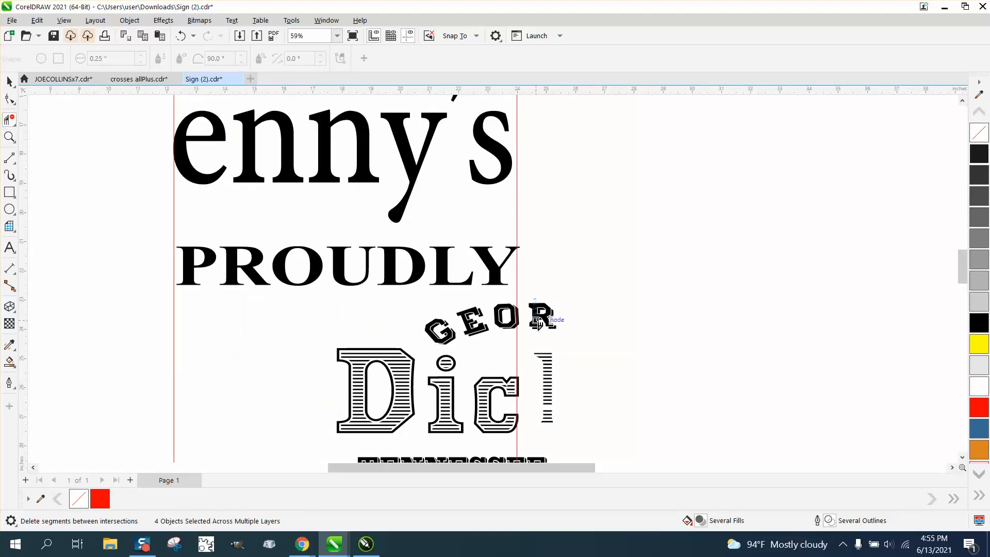
left_click(542, 315)
left_click_drag(533, 341, 593, 429)
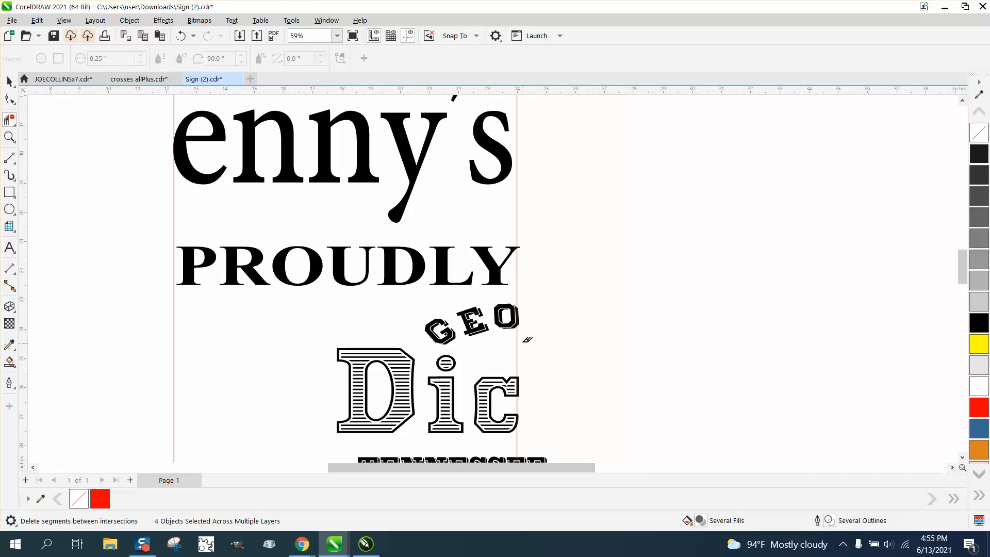
Trim the end of the word TENNESSEE flush with the second section's right divider.
scroll(510, 271, "down", 2)
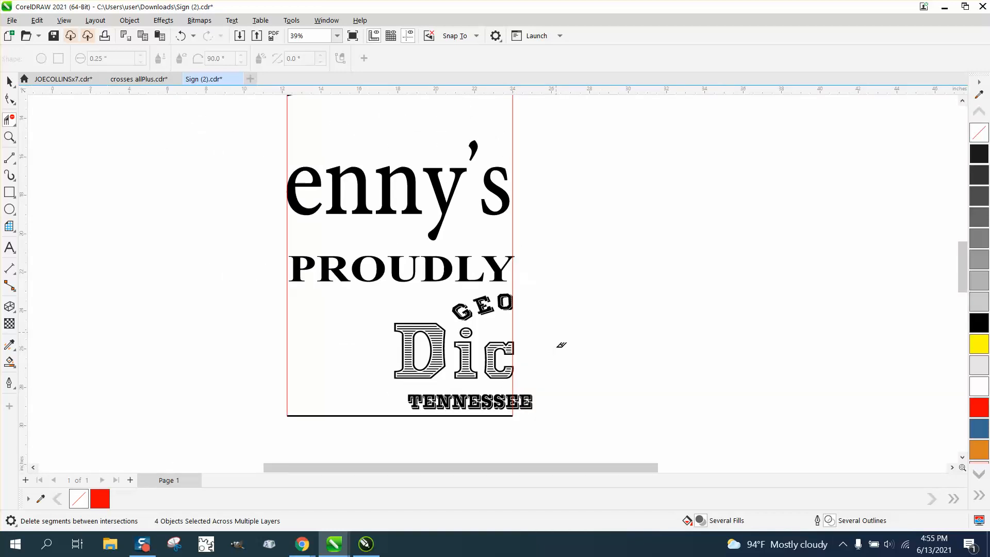
left_click_drag(515, 390, 544, 415)
key("z")
left_click_drag(488, 369, 592, 440)
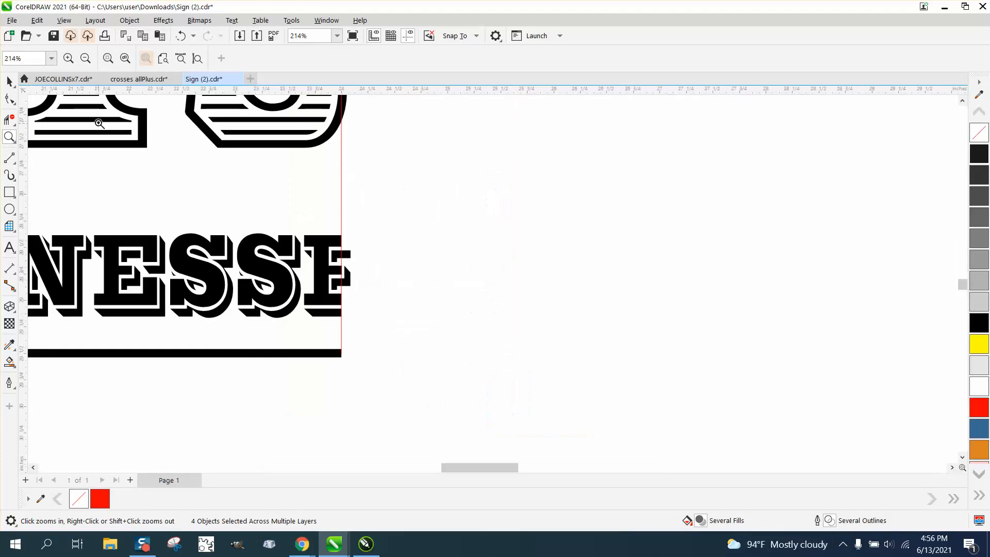
left_click(9, 120)
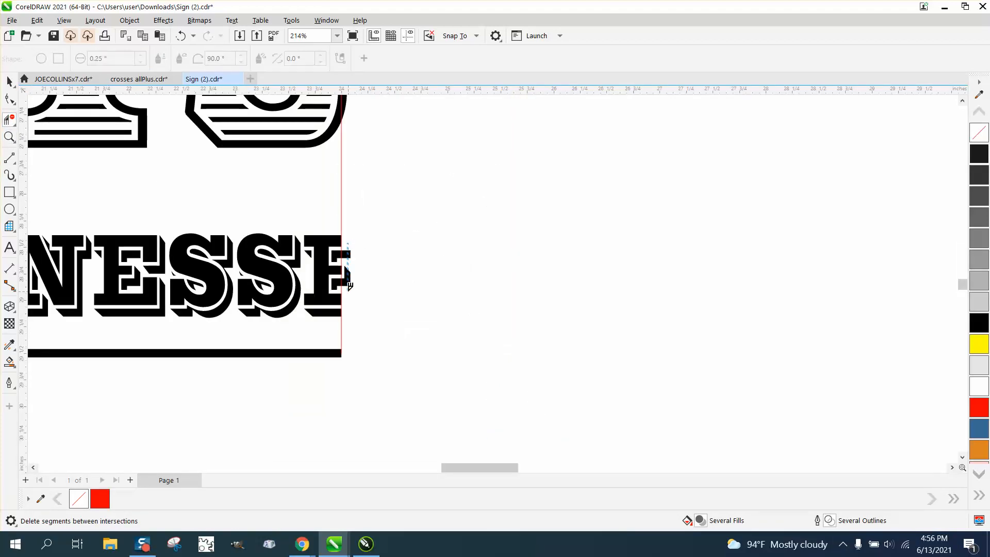
left_click(348, 282)
scroll(362, 252, "down", 1)
scroll(371, 248, "down", 2)
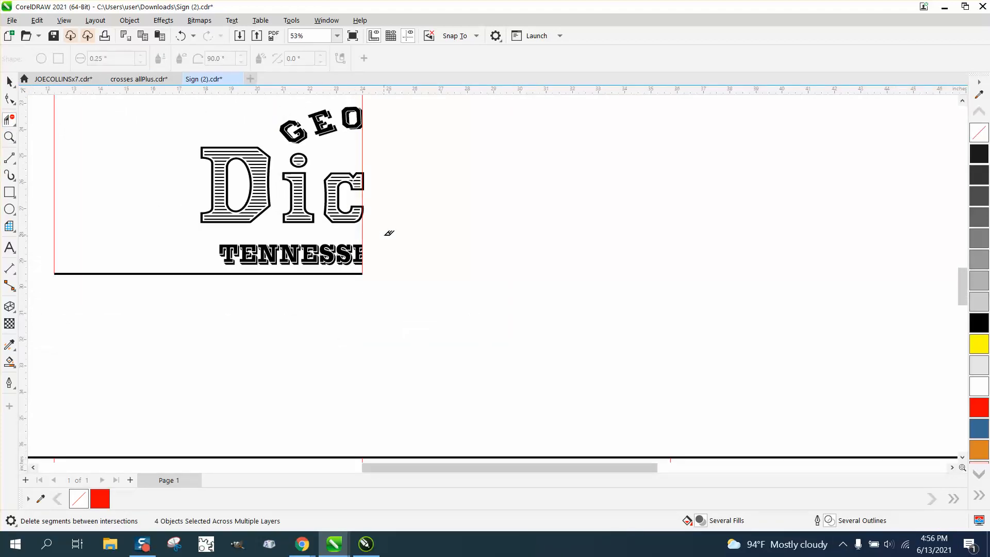
Trim the overhanging edge of the letter c in Dickel back to the second section's right divider.
left_click(9, 137)
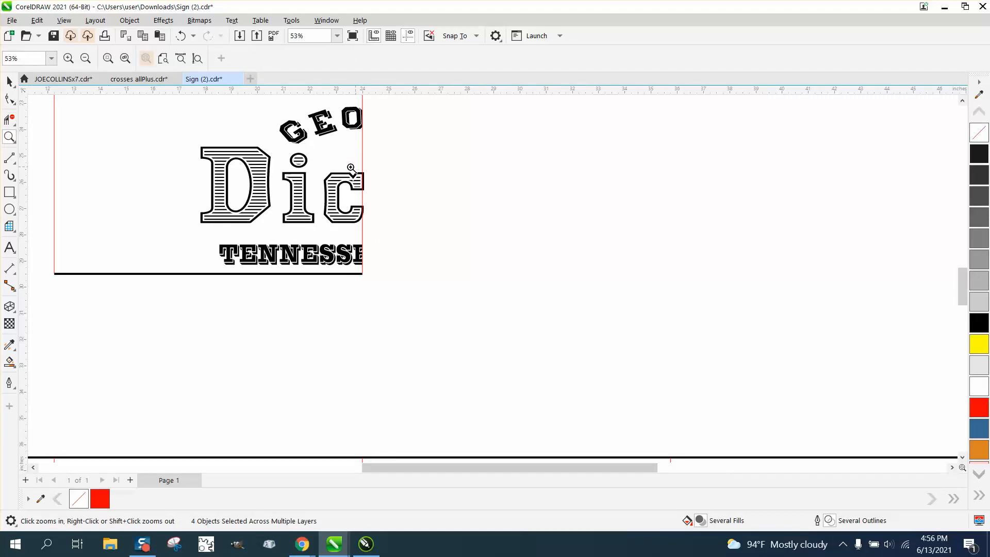
left_click_drag(356, 168, 426, 206)
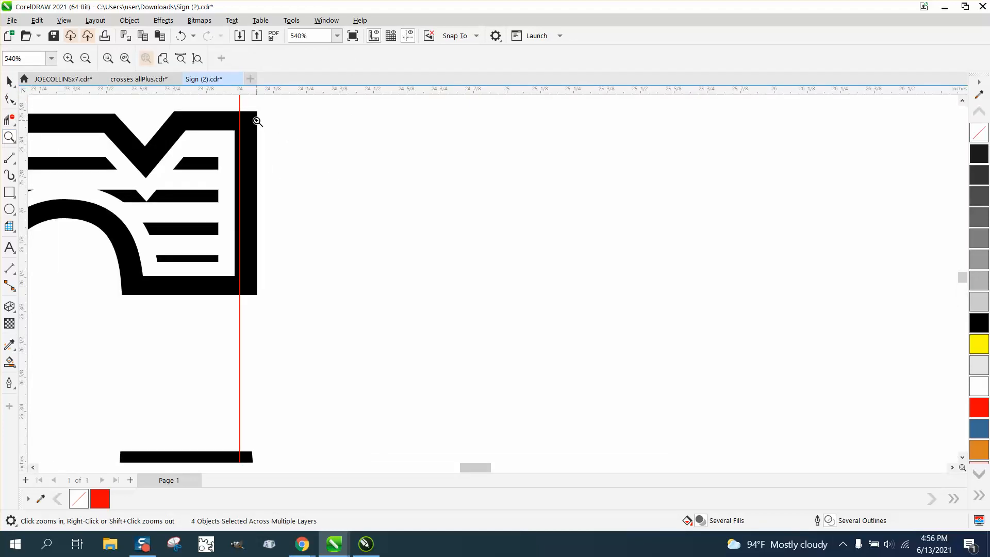
left_click(10, 120)
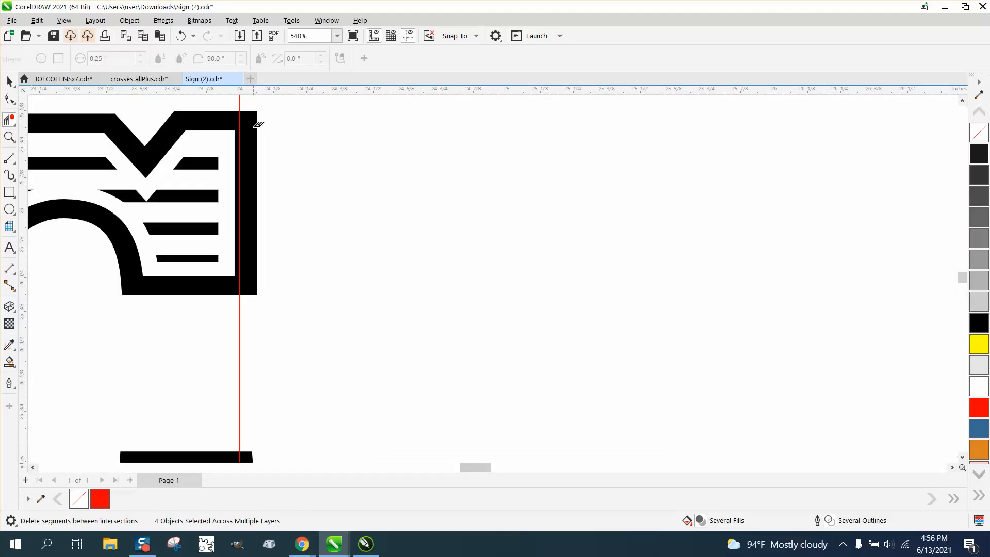
left_click_drag(252, 109, 309, 298)
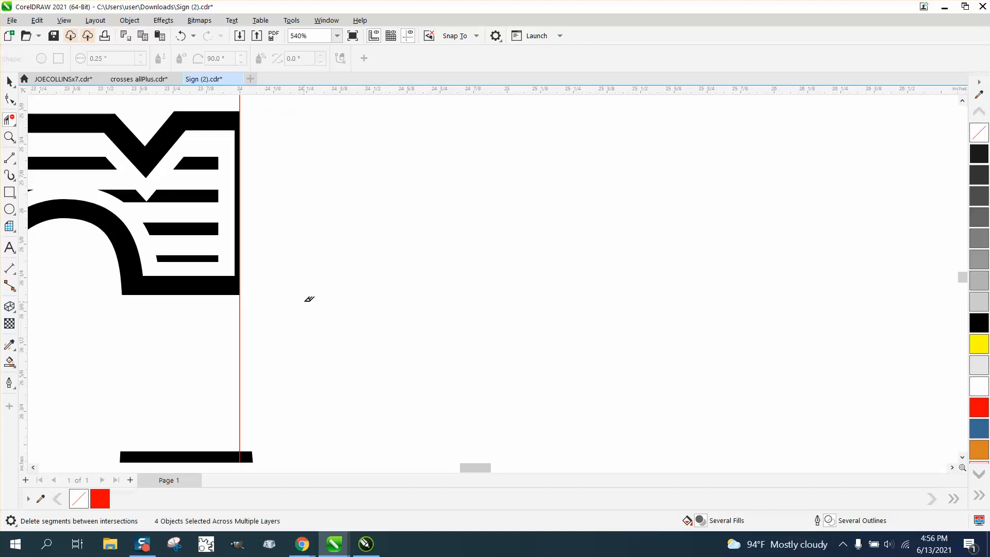
scroll(309, 199, "down", 3)
scroll(332, 196, "down", 7)
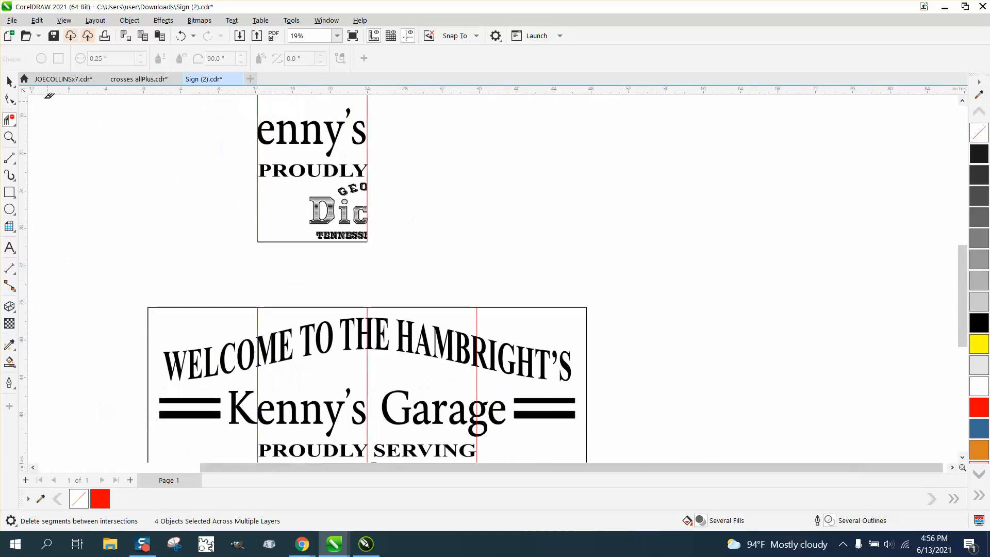
Delete the artwork on both sides of the third section in the third sign copy.
left_click(10, 82)
scroll(417, 186, "down", 3)
scroll(425, 190, "down", 2)
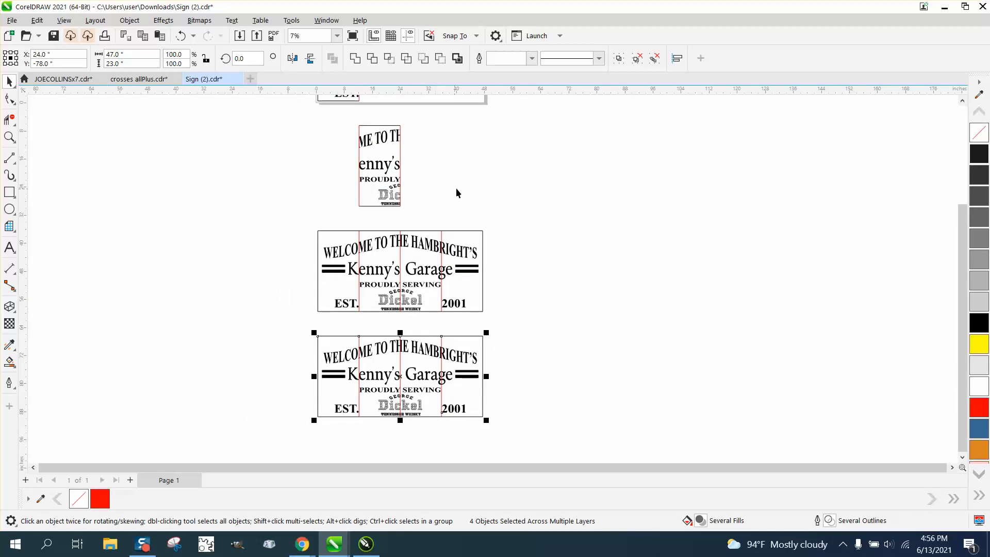
left_click(9, 120)
left_click_drag(313, 217, 407, 315)
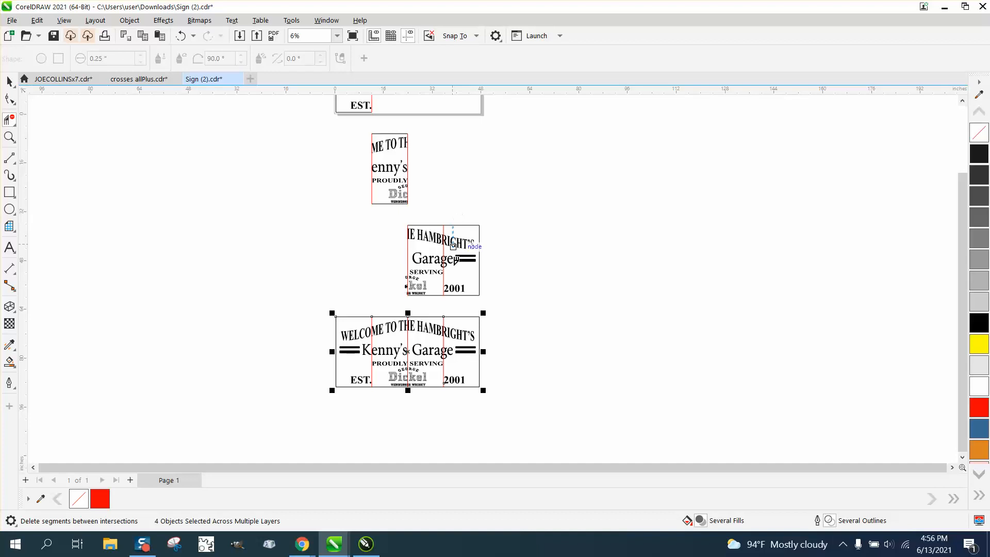
left_click_drag(452, 226, 533, 301)
Remove the leftover lettering and number fragments beyond the third section's right divider.
left_click(9, 137)
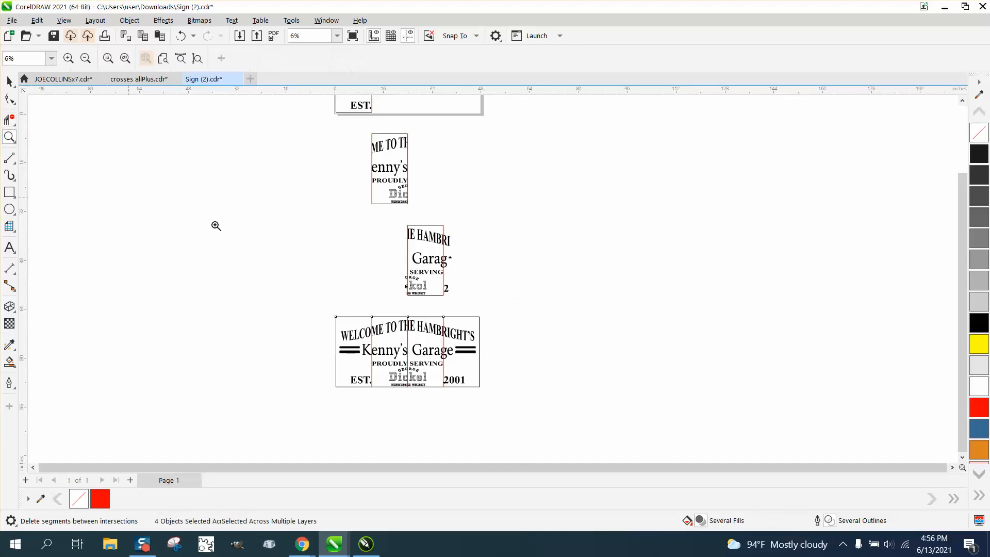
left_click_drag(395, 233, 504, 292)
left_click(9, 119)
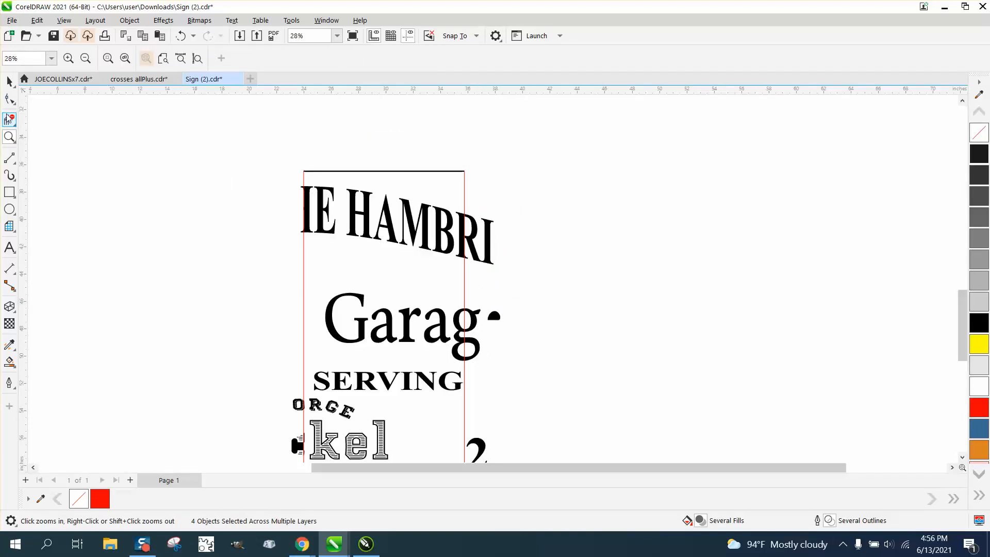
left_click_drag(473, 204, 490, 441)
scroll(468, 293, "down", 1)
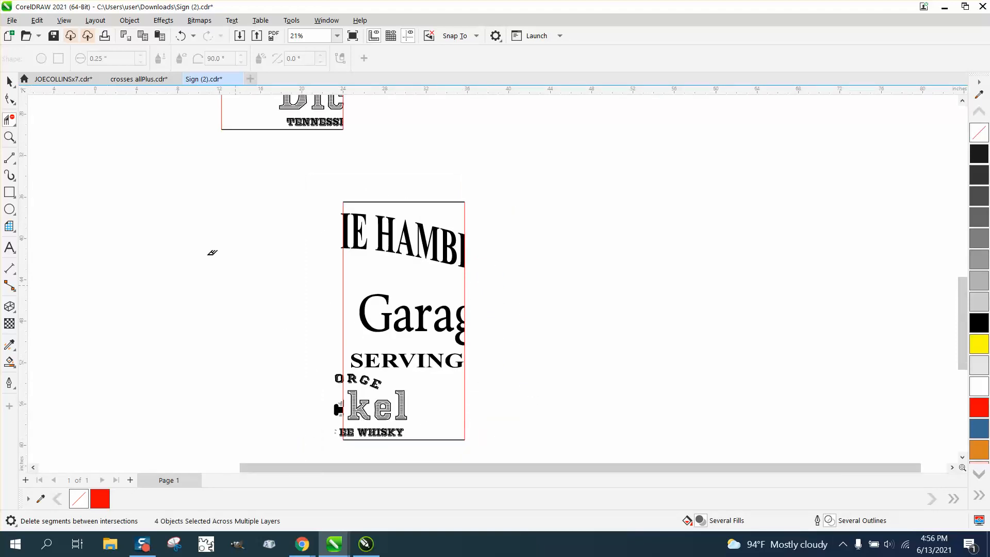
Trim the overhanging H of the arched top line back to the third section's left divider.
left_click(10, 137)
left_click_drag(296, 199, 453, 302)
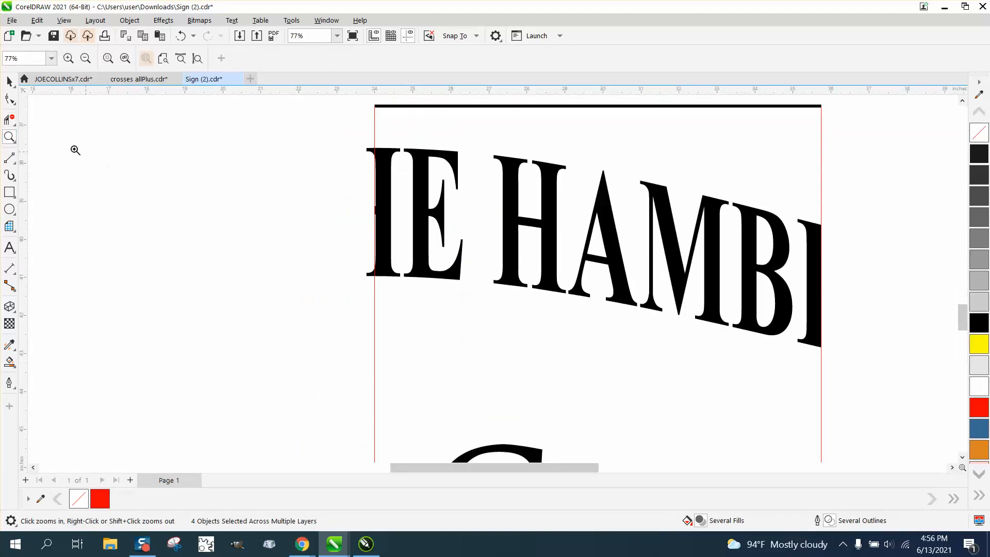
left_click(5, 120)
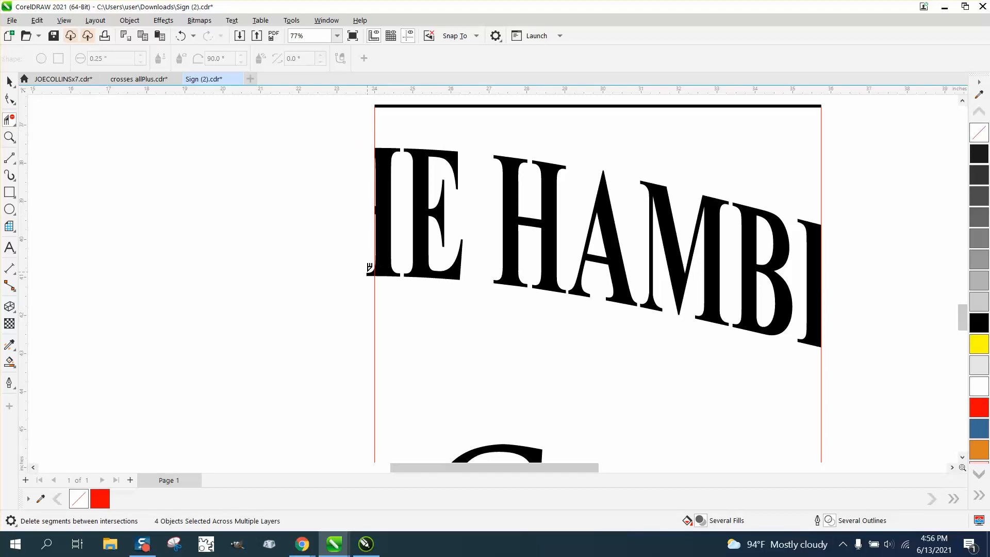
scroll(287, 170, "down", 4)
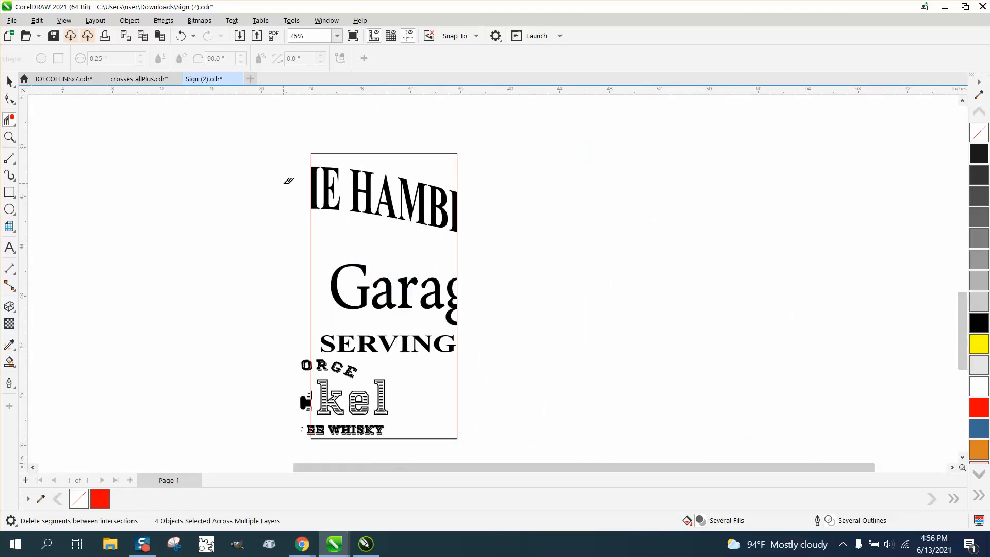
Trim the overhanging O of GEORGE at the third section's left divider and undo the last cut.
left_click(10, 137)
left_click_drag(246, 332, 493, 434)
left_click(9, 120)
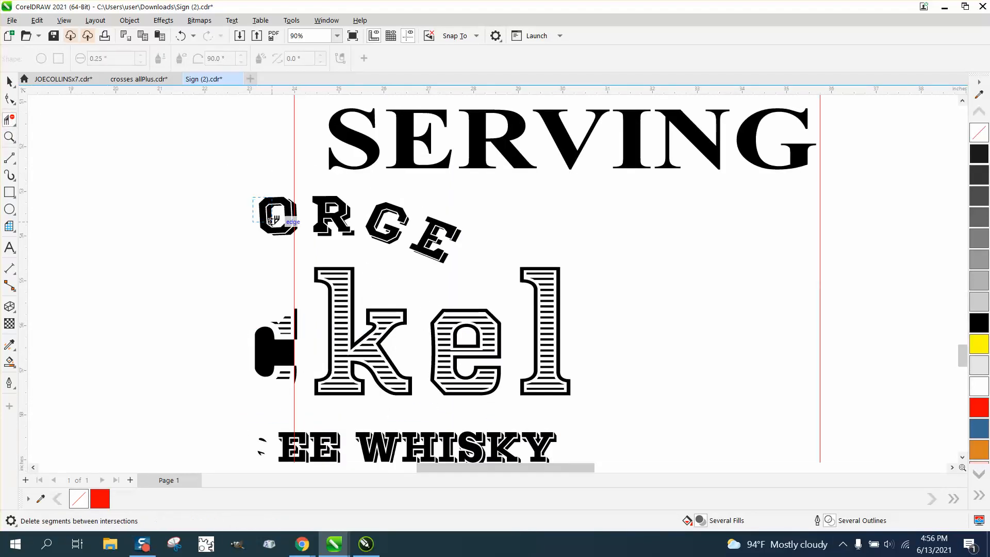
left_click(284, 227)
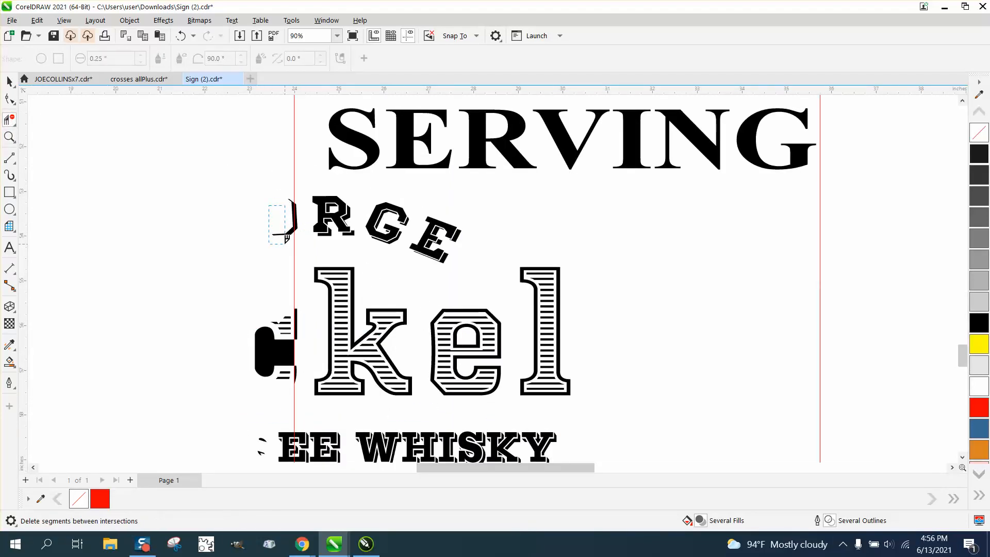
left_click(293, 240)
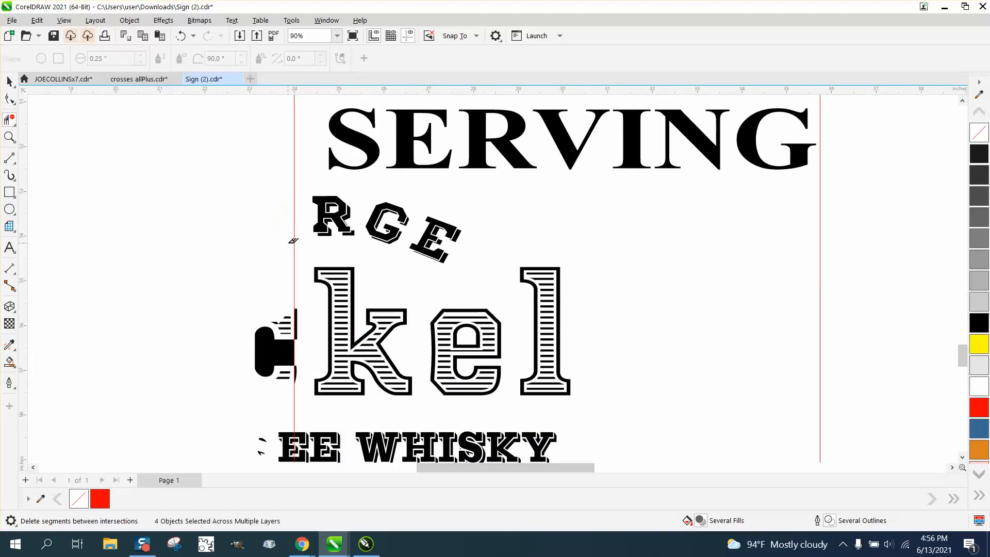
left_click(181, 35)
Delete the overhanging c of Dickel and the small lettering fragments beyond the third section's left divider.
left_click_drag(210, 291, 290, 383)
scroll(229, 384, "down", 1)
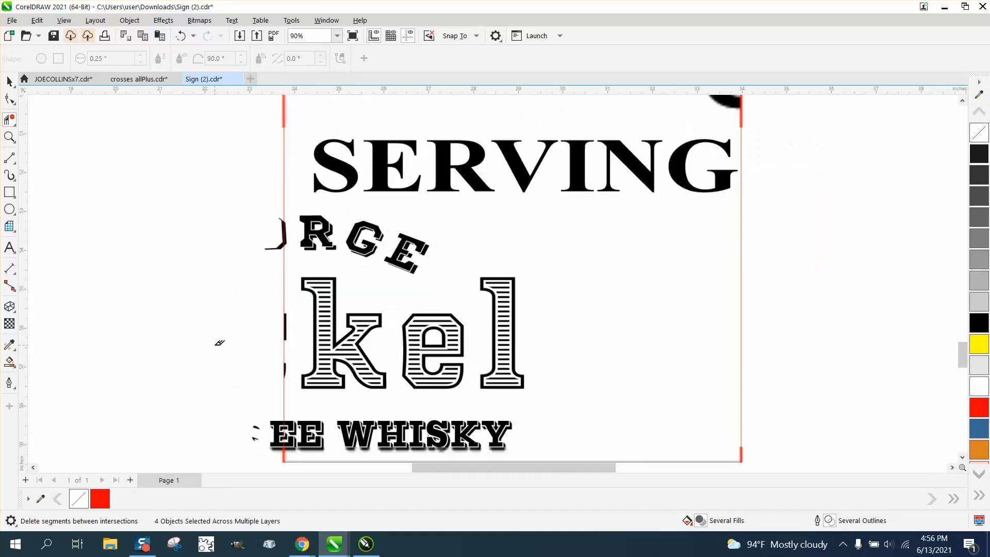
left_click_drag(220, 386, 278, 402)
Trim the overhanging E of the bottom WHISKY line back to the third section's left divider.
left_click(281, 367)
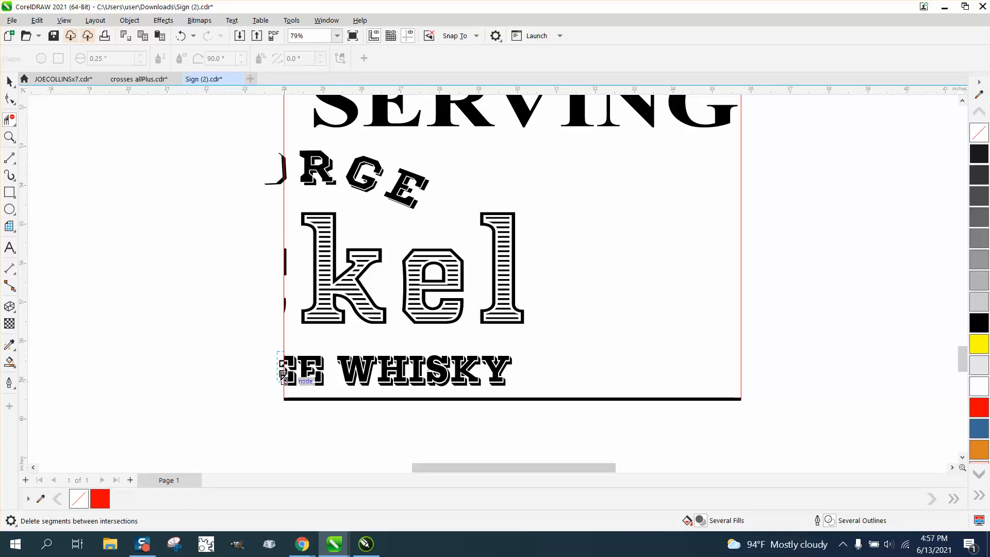
left_click(180, 36)
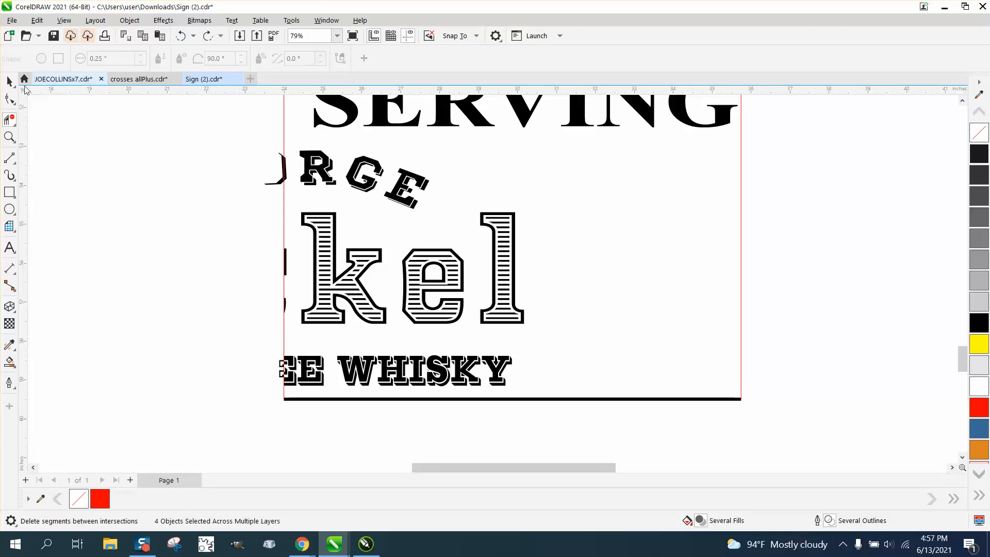
left_click(9, 137)
left_click_drag(218, 342, 368, 436)
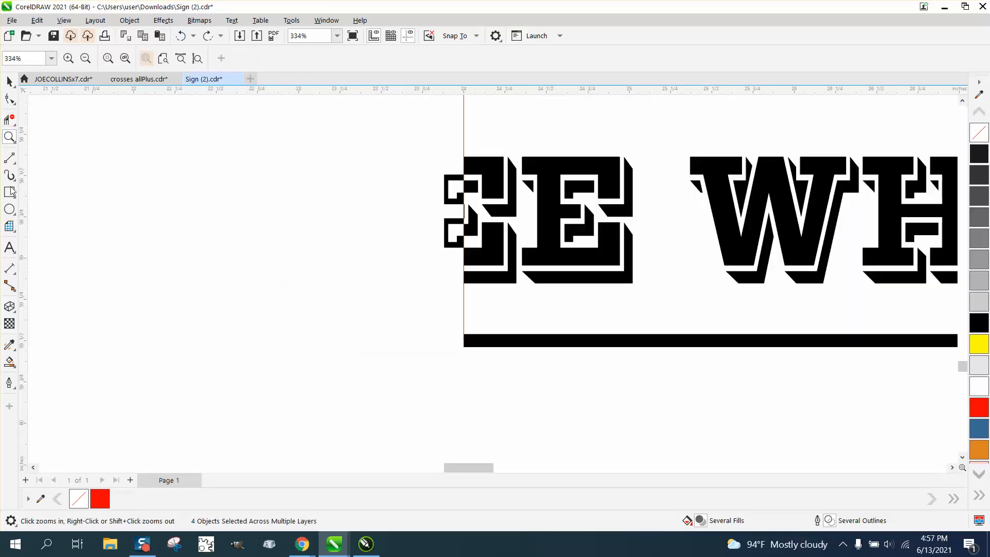
left_click(9, 120)
left_click_drag(410, 154, 455, 256)
scroll(438, 299, "down", 5)
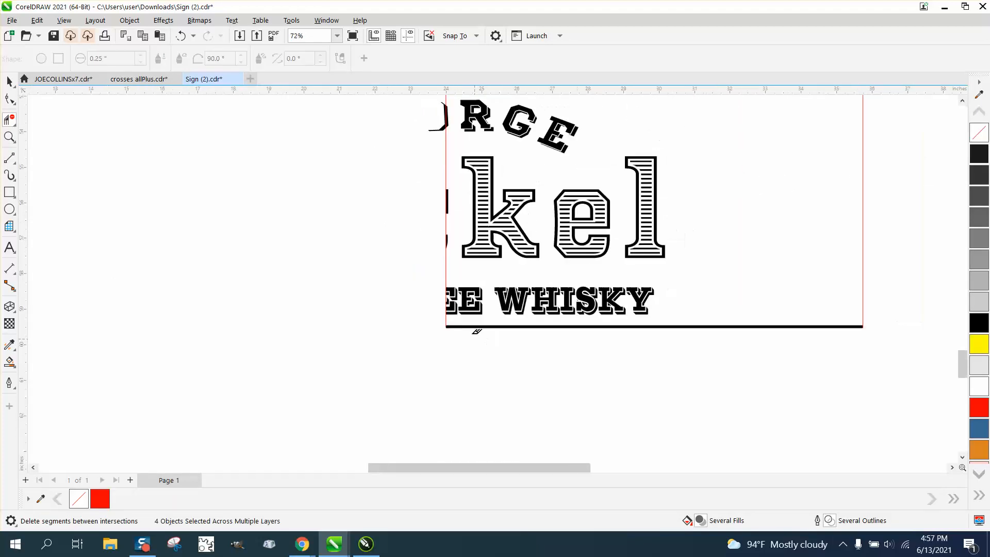
Try to trim the leftover O sliver of GEORGE at the left divider, and undo the cut.
scroll(432, 150, "down", 1)
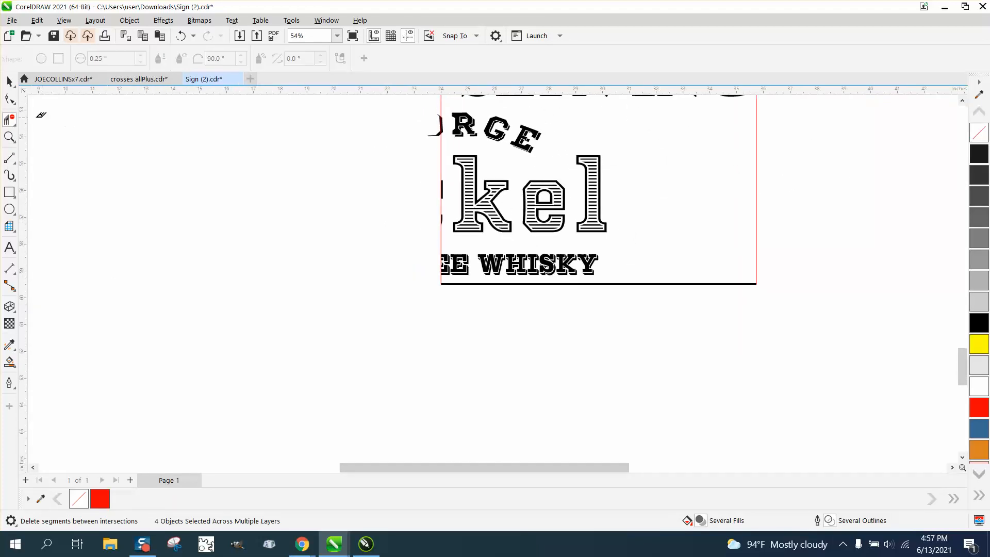
left_click(9, 136)
left_click_drag(429, 113, 621, 209)
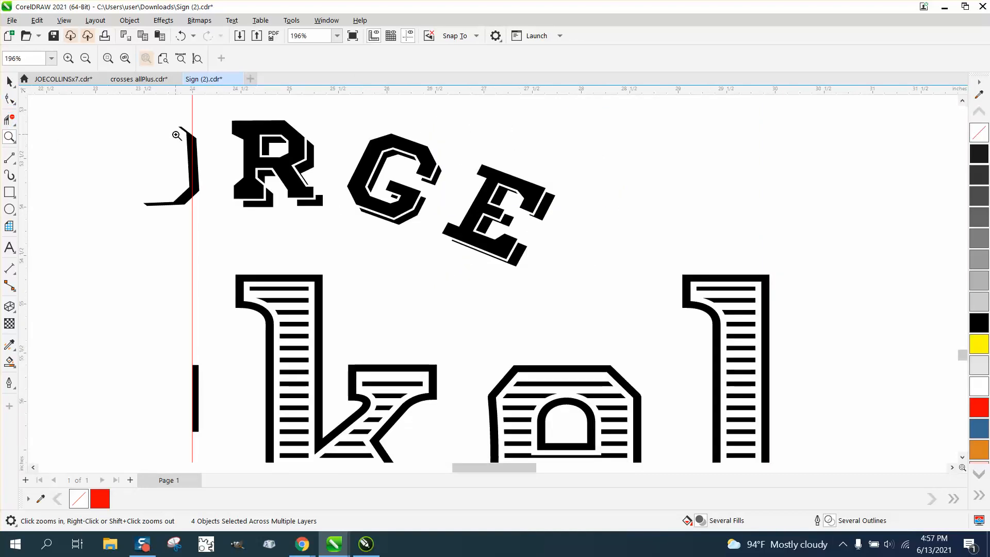
left_click(9, 120)
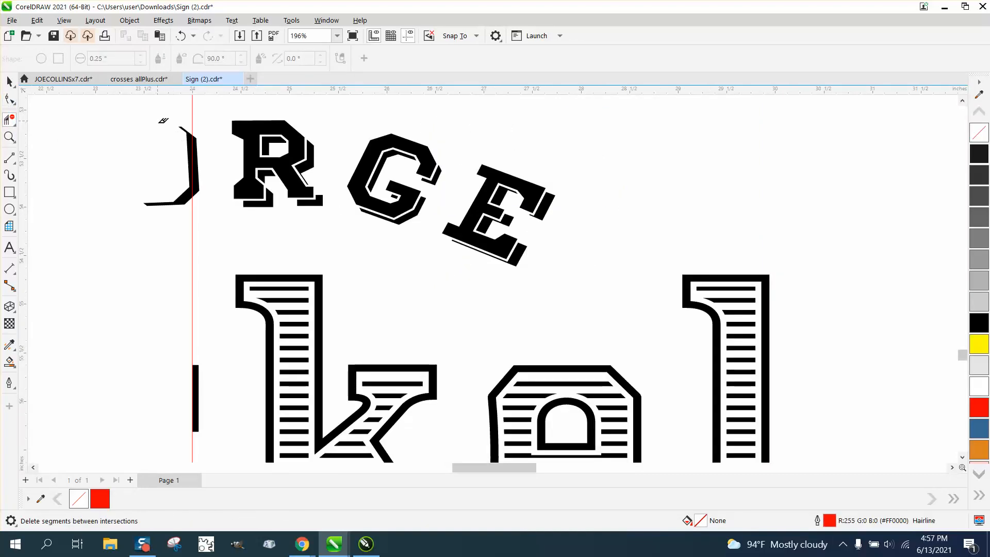
left_click_drag(163, 120, 188, 220)
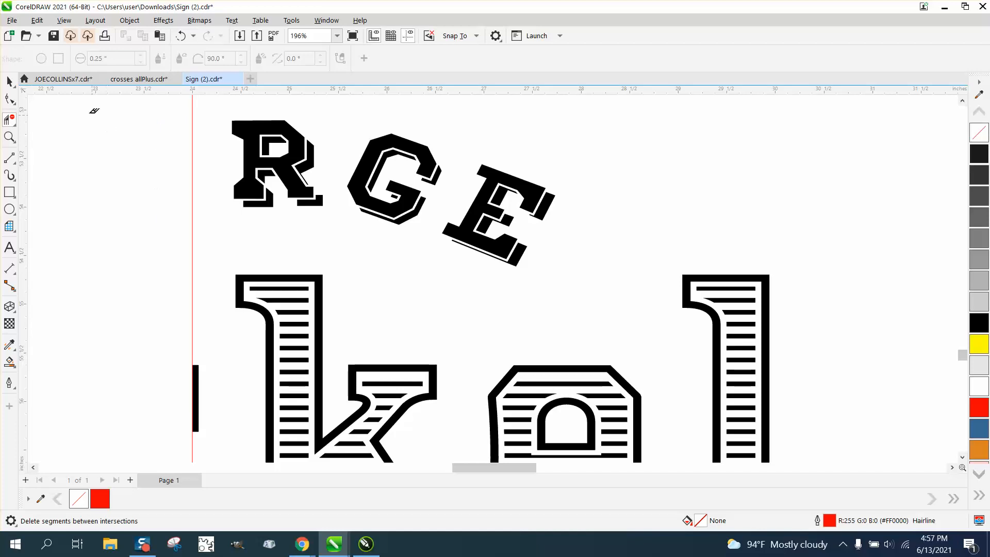
left_click(181, 35)
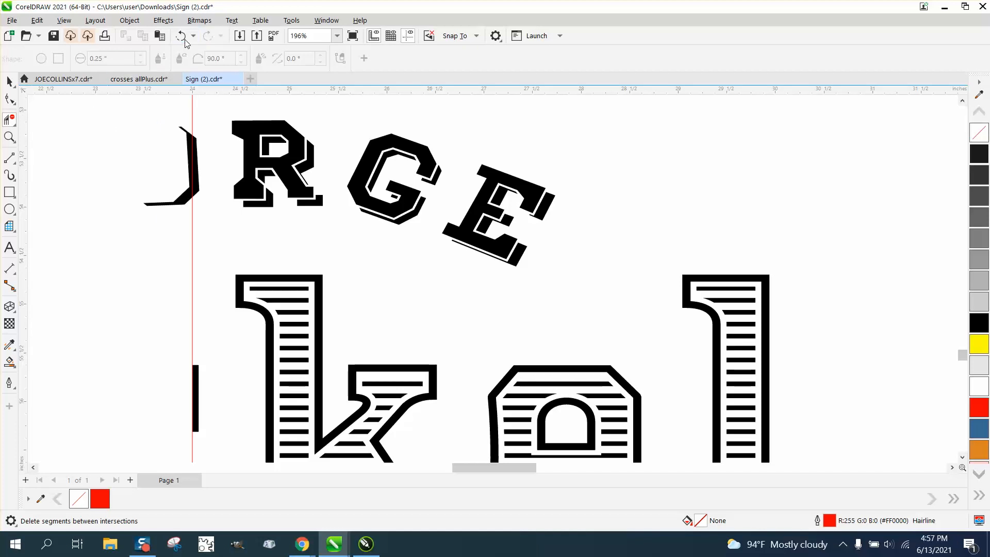
left_click(974, 130)
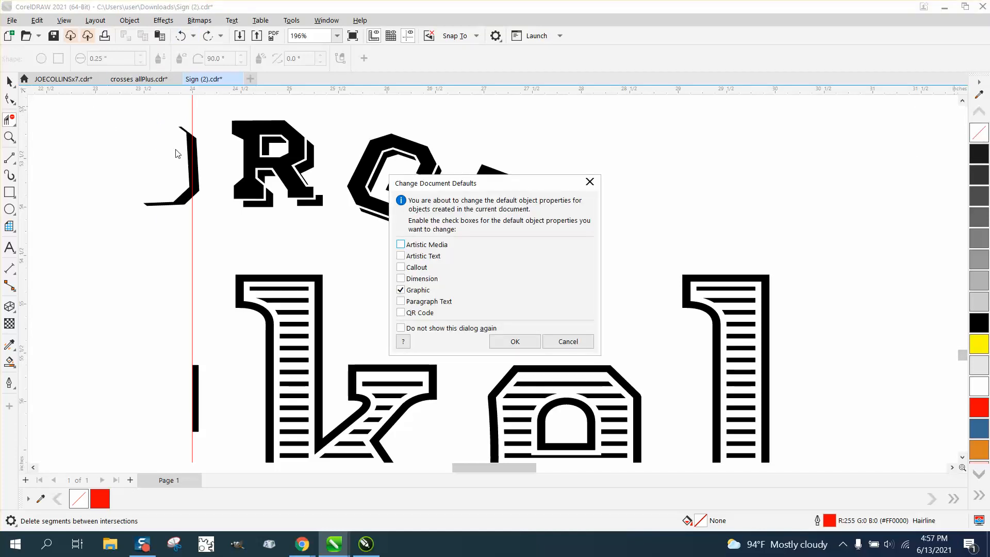
left_click(213, 227)
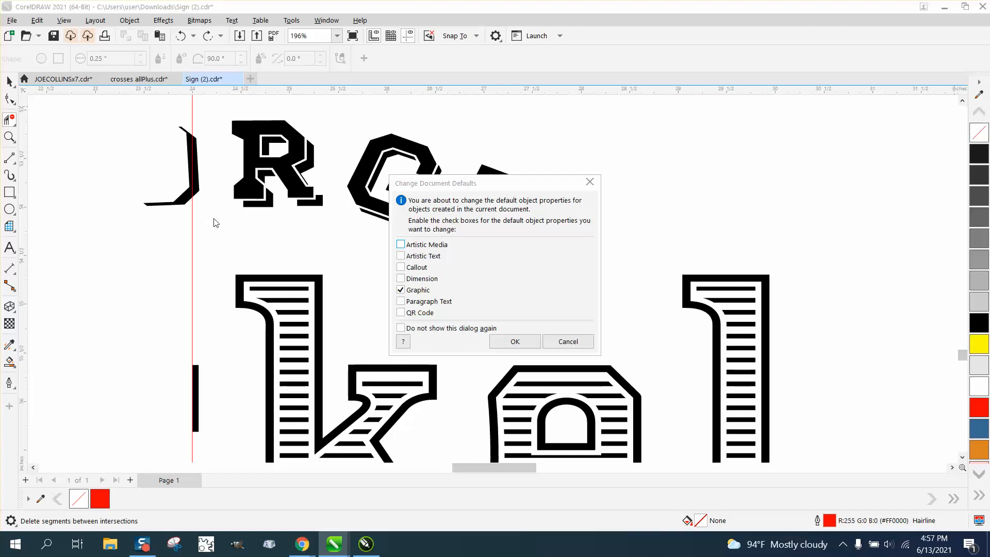
left_click(591, 182)
Ungroup the third section's artwork.
left_click(9, 81)
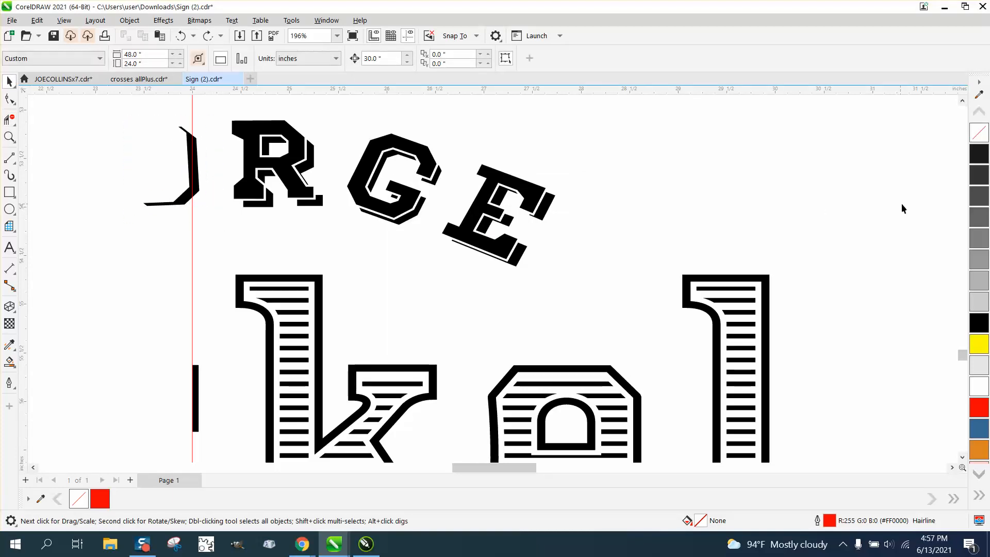
left_click(197, 177)
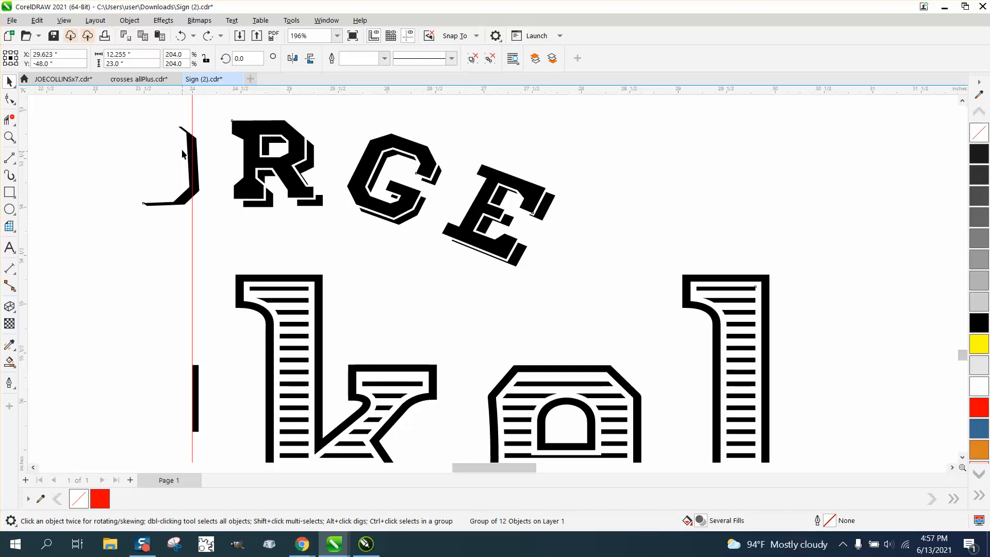
left_click(129, 21)
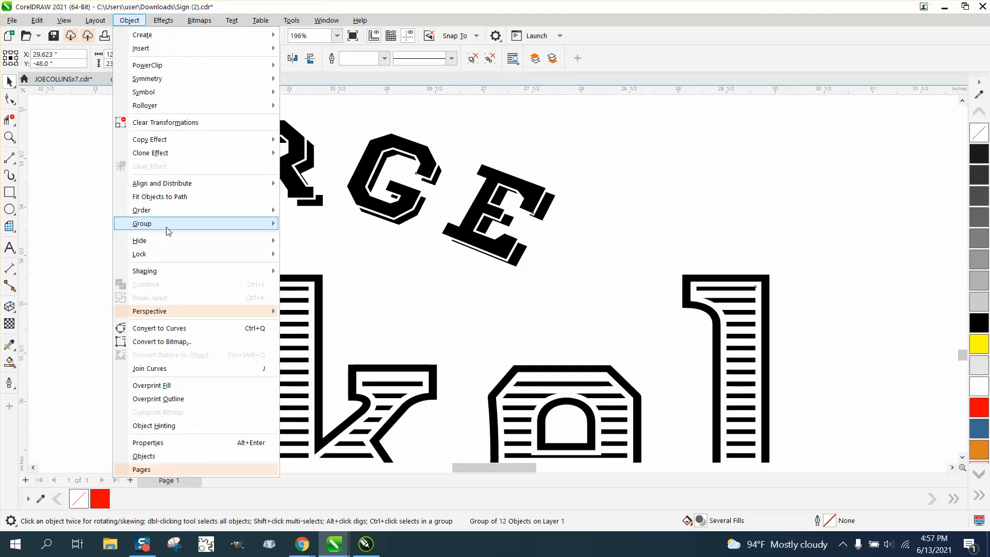
mouse_move(170, 223)
left_click(311, 238)
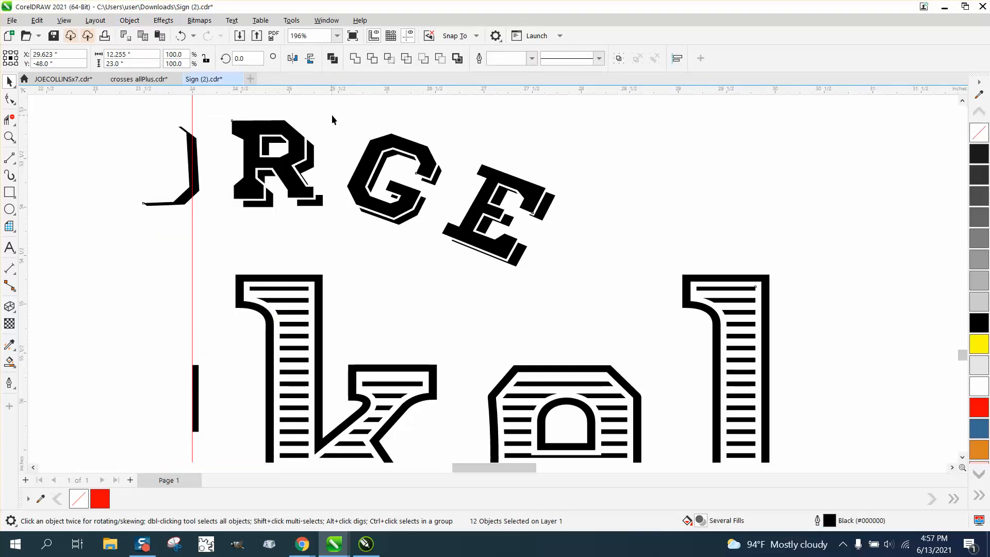
Remove the fill from the leftover O sliver and give it a dark #1A1A1A hairline outline.
left_click(198, 138)
left_click(197, 145)
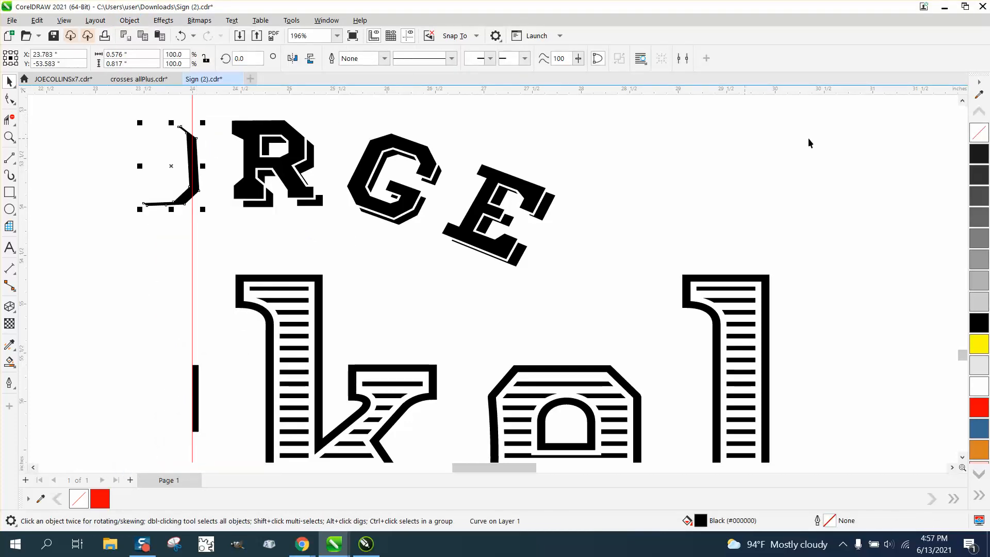
left_click(979, 138)
right_click(978, 148)
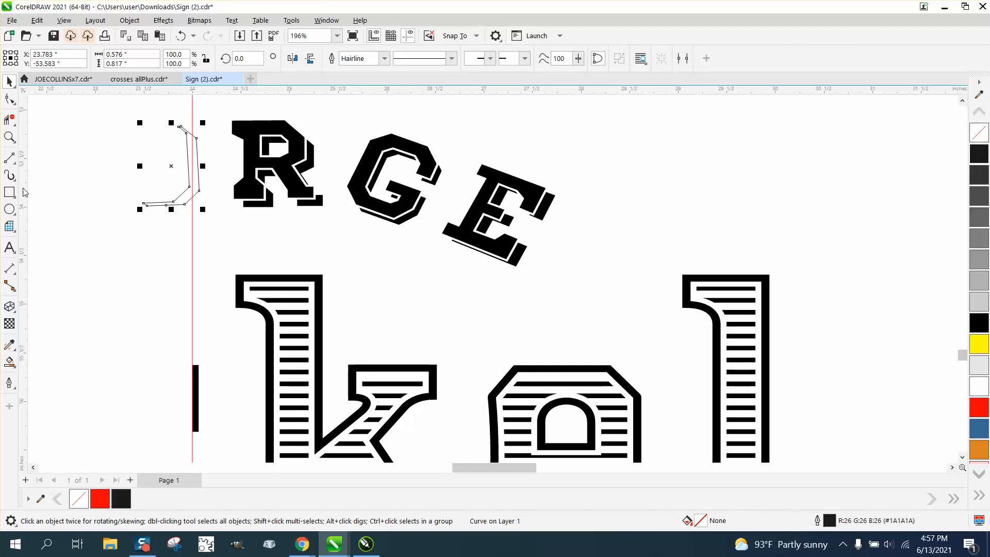
Smart-fill the O sliver's area inside the left divider with black and delete its outline beyond the divider.
left_click(9, 362)
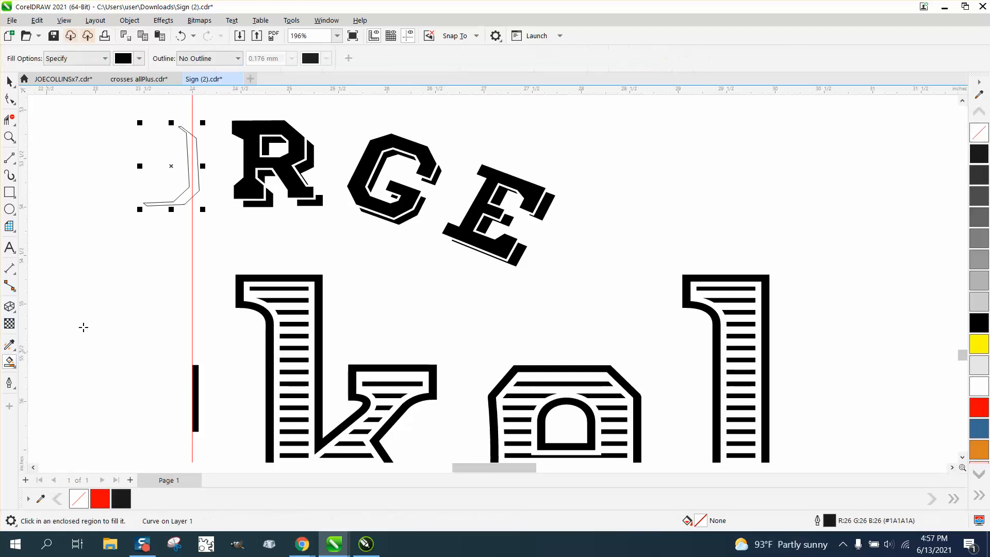
left_click(195, 171)
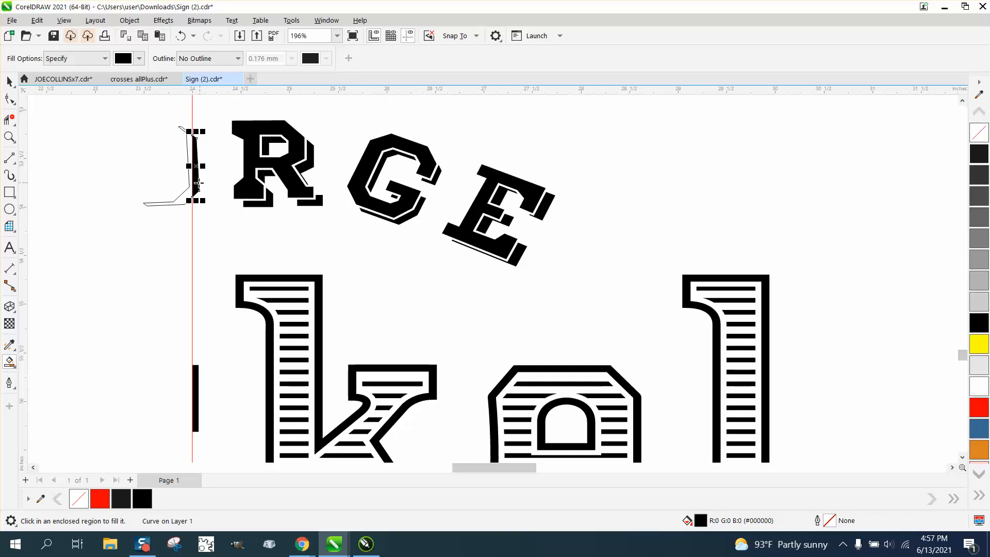
left_click(9, 120)
left_click_drag(148, 123, 185, 214)
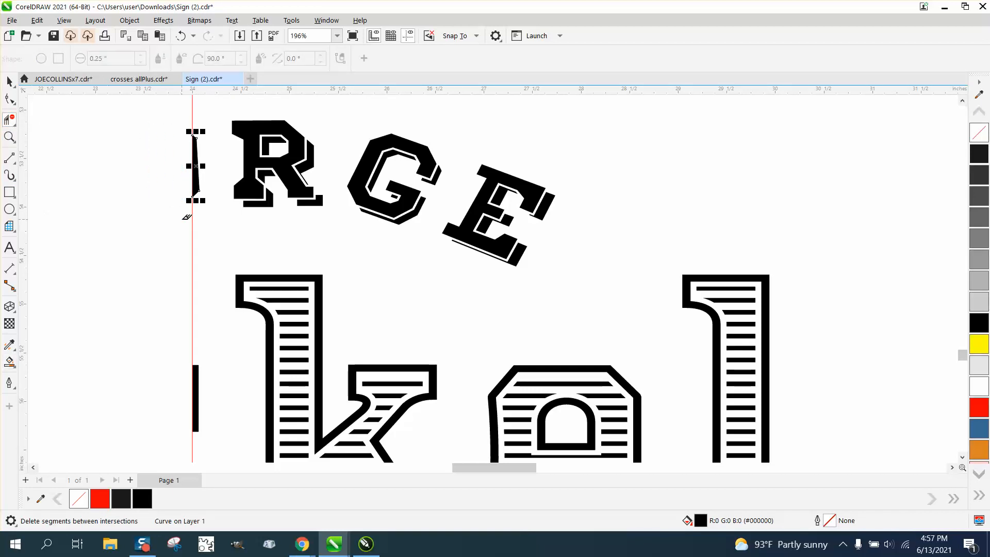
Delete both red dividers from the third section.
scroll(172, 194, "down", 1)
scroll(172, 194, "down", 15)
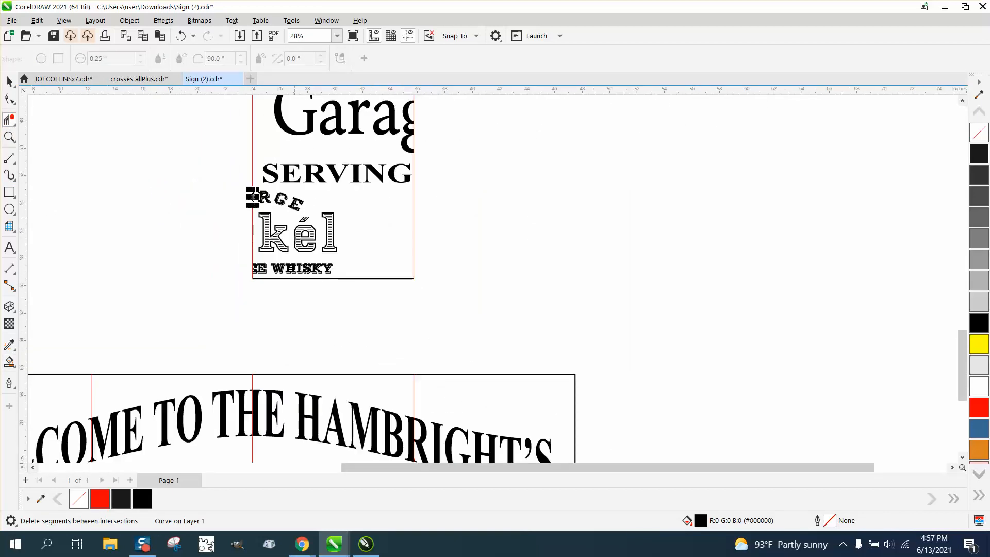
scroll(265, 204, "down", 7)
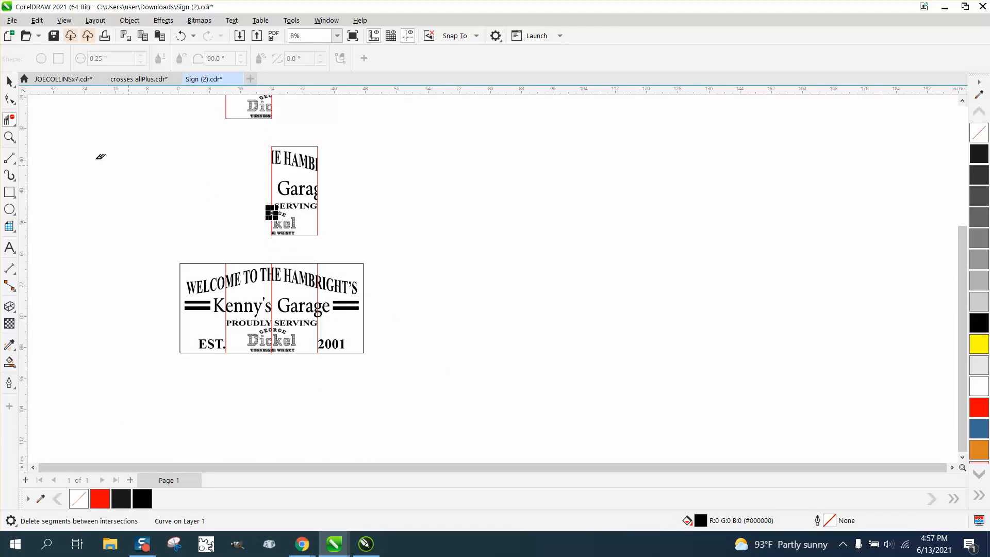
left_click(8, 84)
scroll(407, 205, "down", 1)
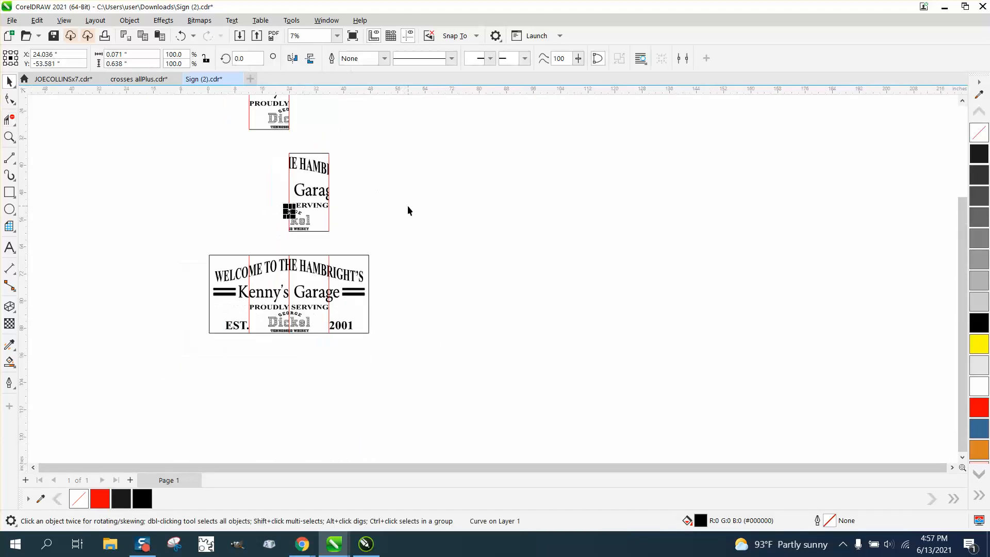
left_click(328, 161)
key("Delete")
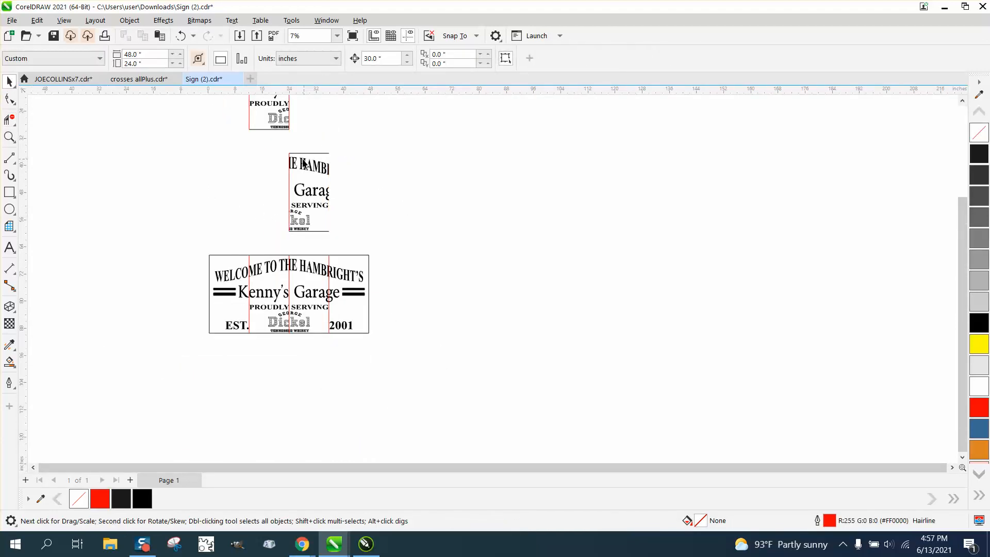
left_click(290, 176)
key("Delete")
Delete both red dividers from the second section.
left_click(289, 113)
key("Delete")
left_click(249, 111)
key("Delete")
Delete the red divider along the first section's right edge.
scroll(416, 224, "down", 1)
scroll(446, 246, "down", 1)
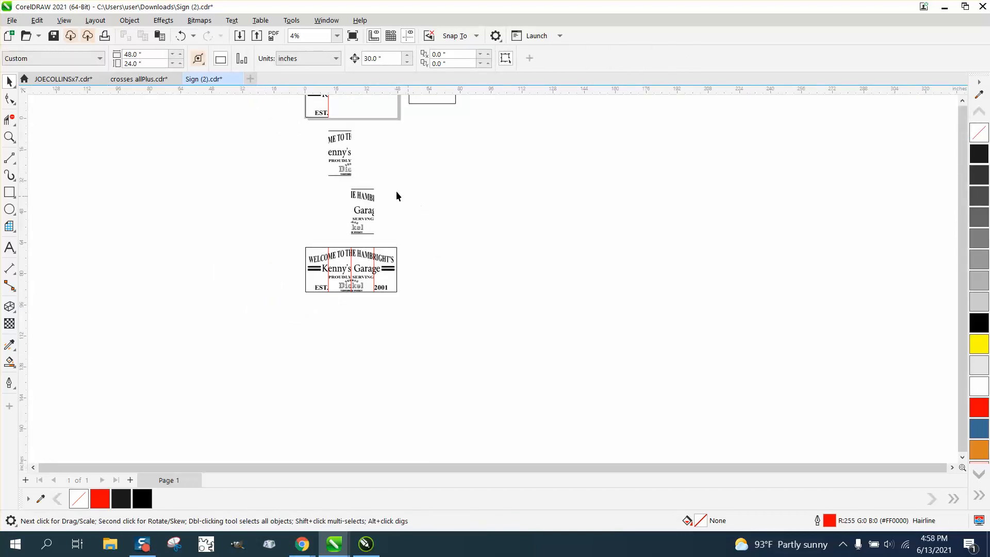
left_click(9, 120)
scroll(288, 129, "down", 1)
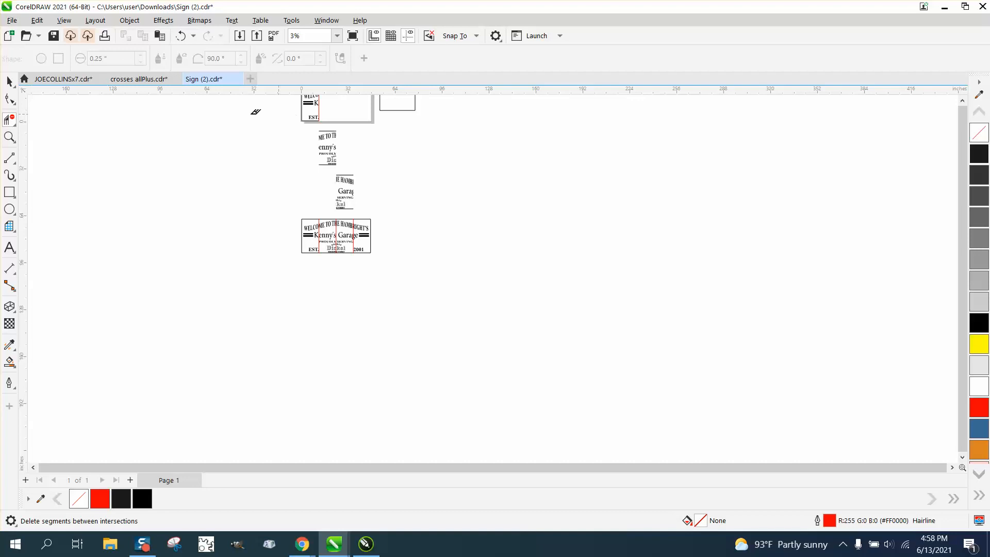
left_click(9, 136)
left_click_drag(289, 95, 343, 155)
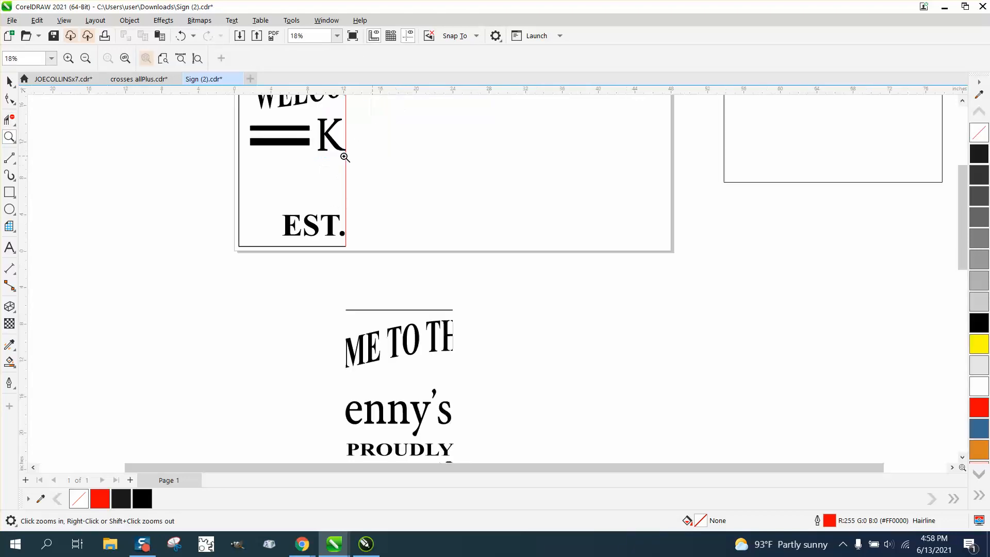
left_click(9, 120)
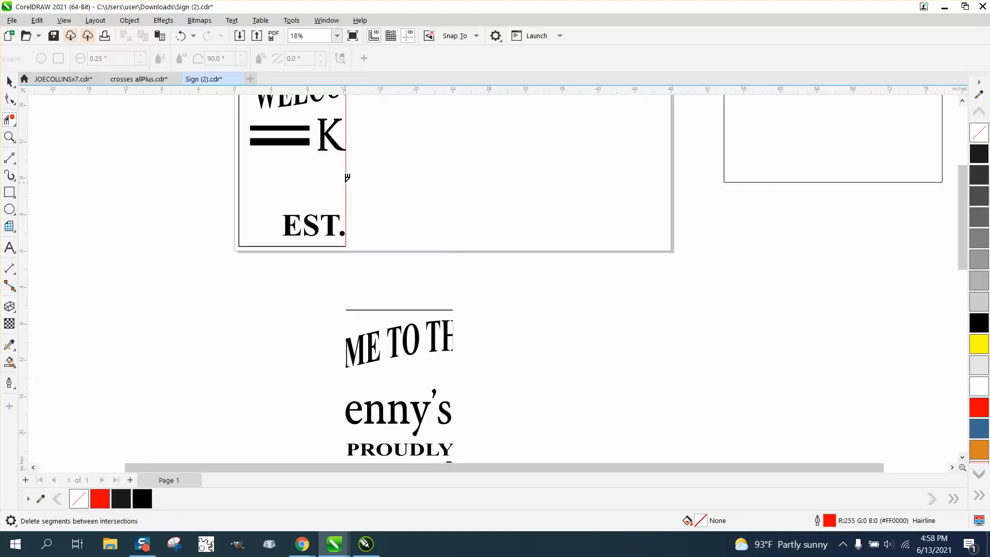
left_click(346, 181)
left_click(10, 81)
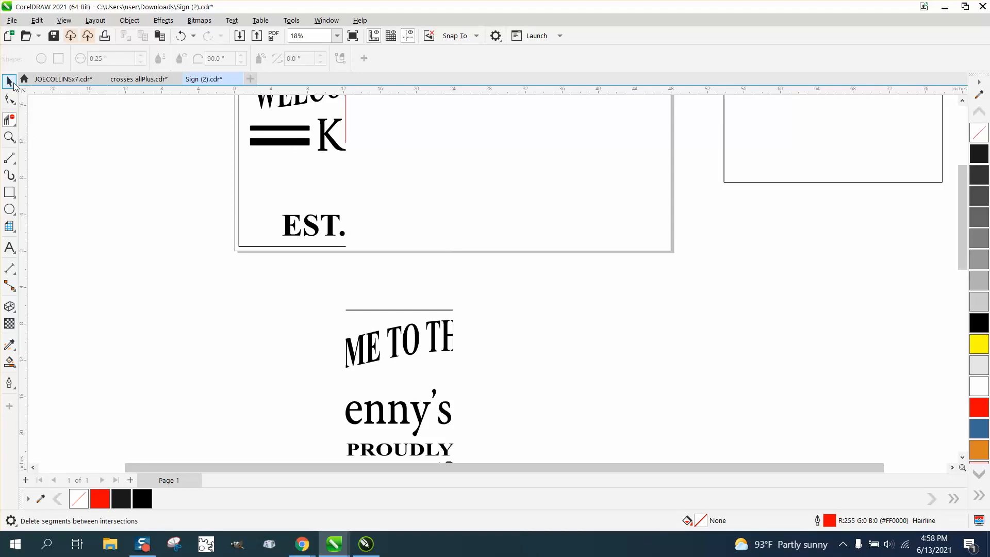
left_click(346, 122)
key("Delete")
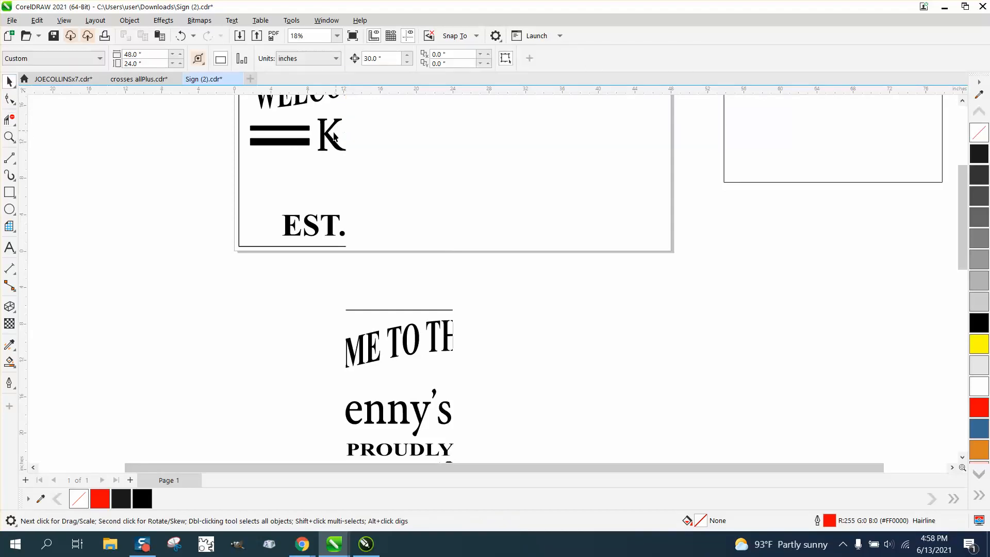
scroll(444, 194, "down", 4)
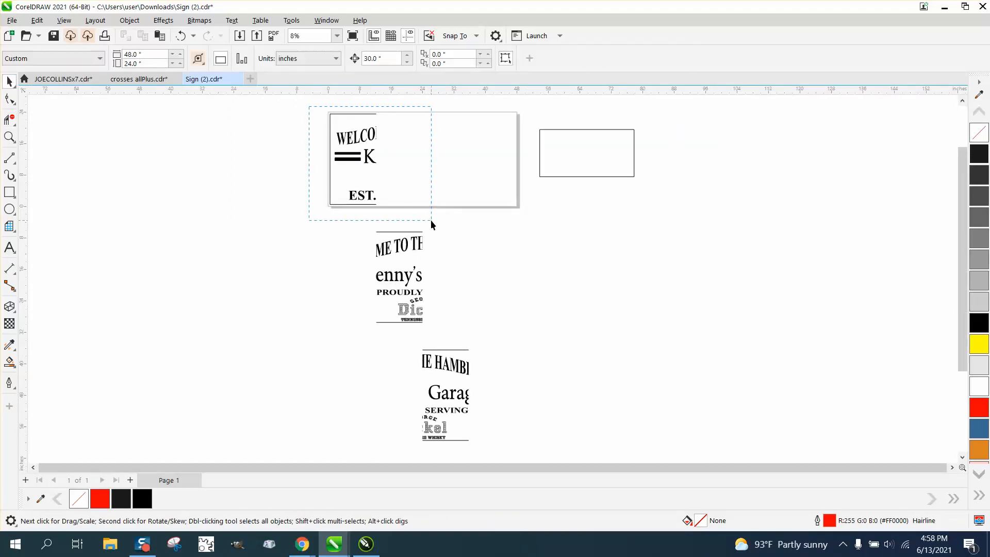
Group the artwork of the first, second and third sections, each as its own separate group.
left_click_drag(431, 219, 431, 220)
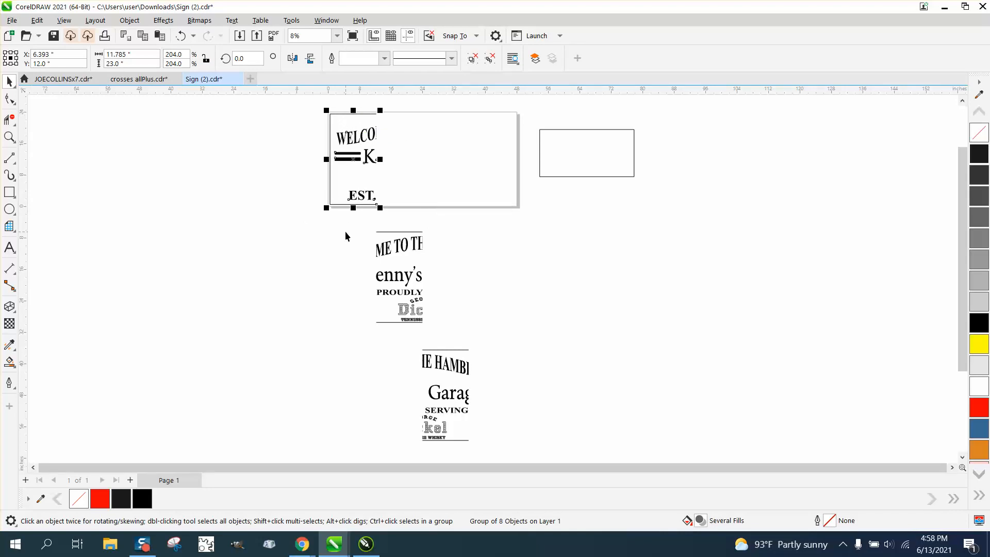
left_click_drag(337, 219, 481, 335)
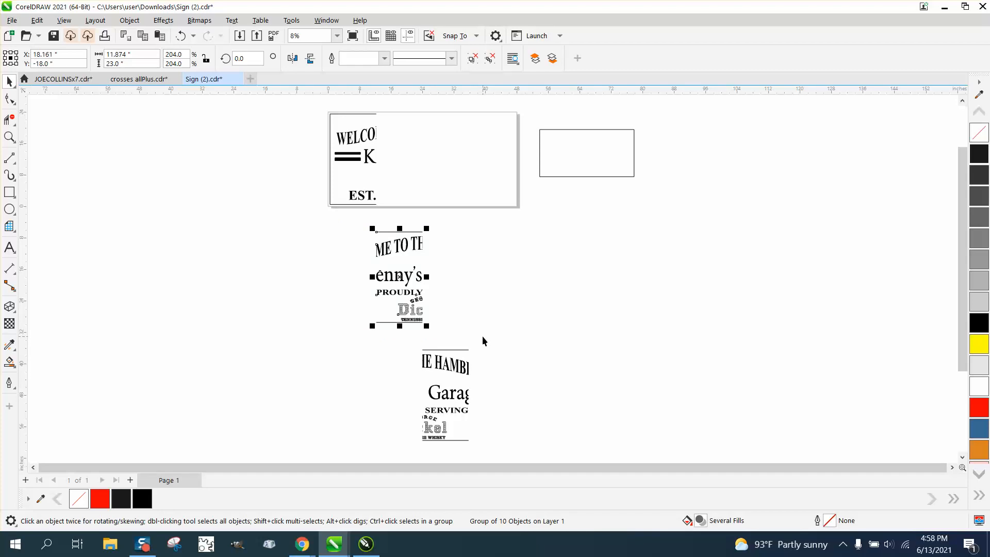
left_click_drag(420, 331, 554, 471)
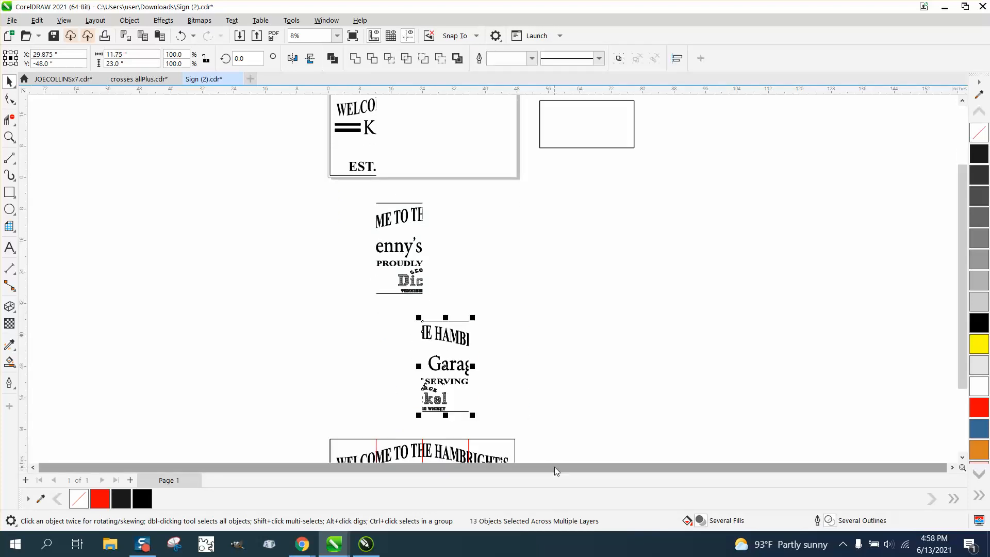
key("ctrl+g")
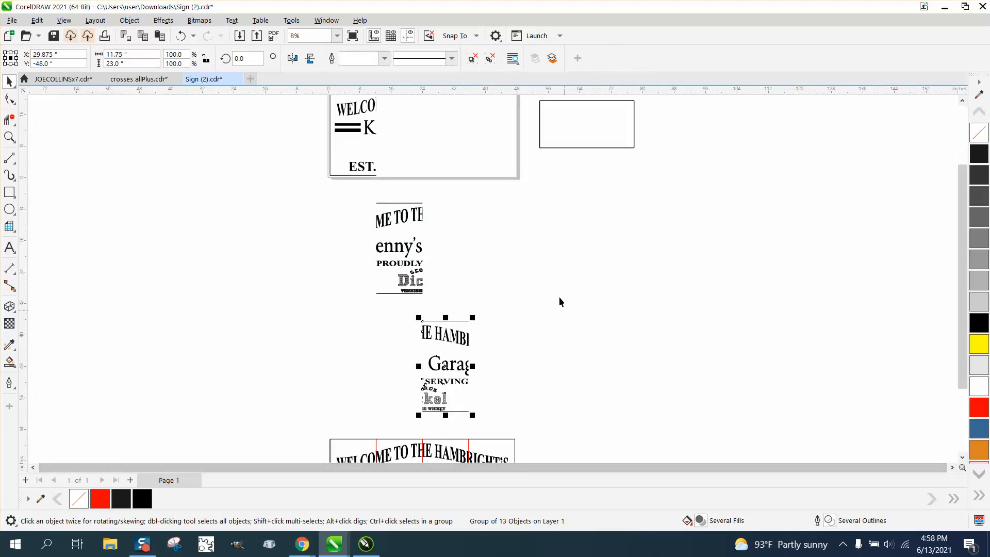
scroll(550, 172, "down", 2)
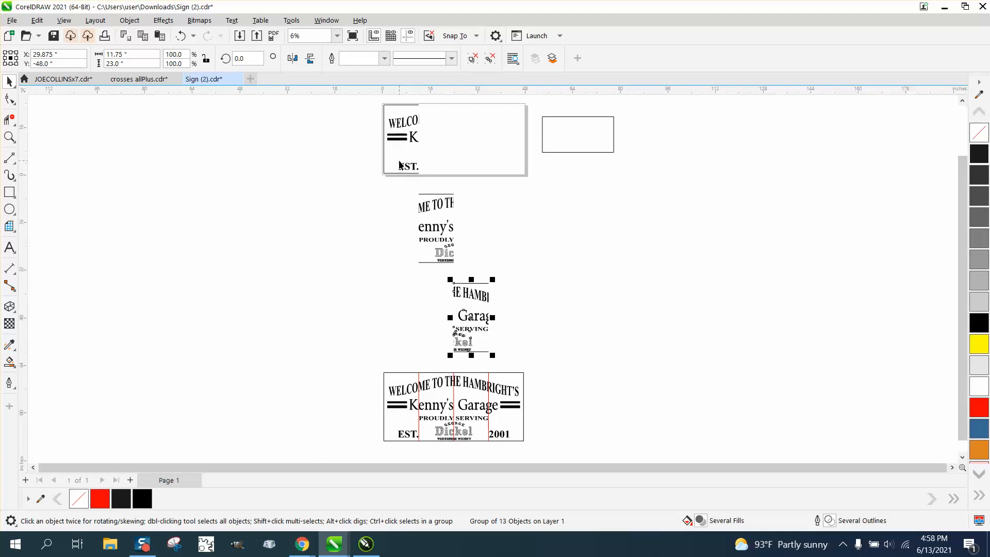
left_click_drag(411, 138, 371, 209)
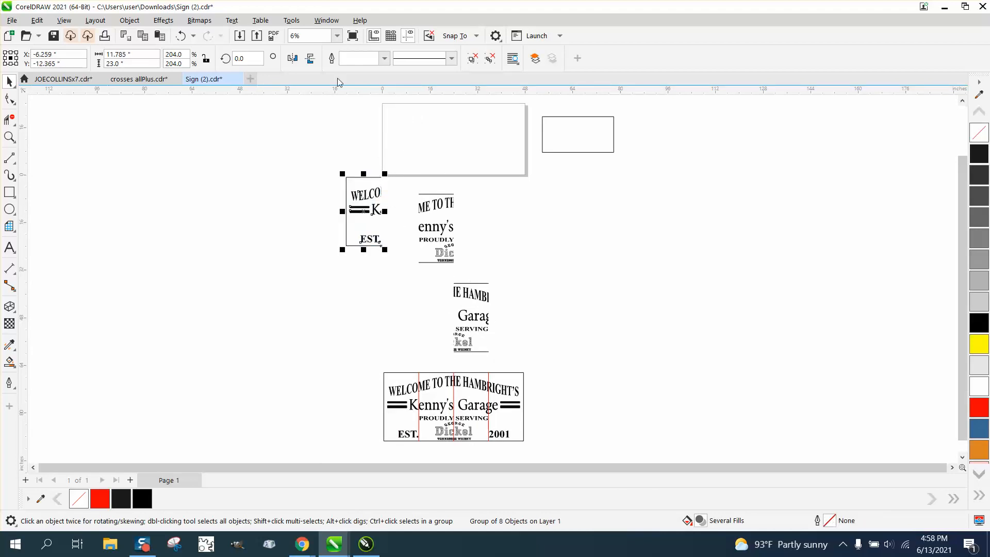
left_click(180, 35)
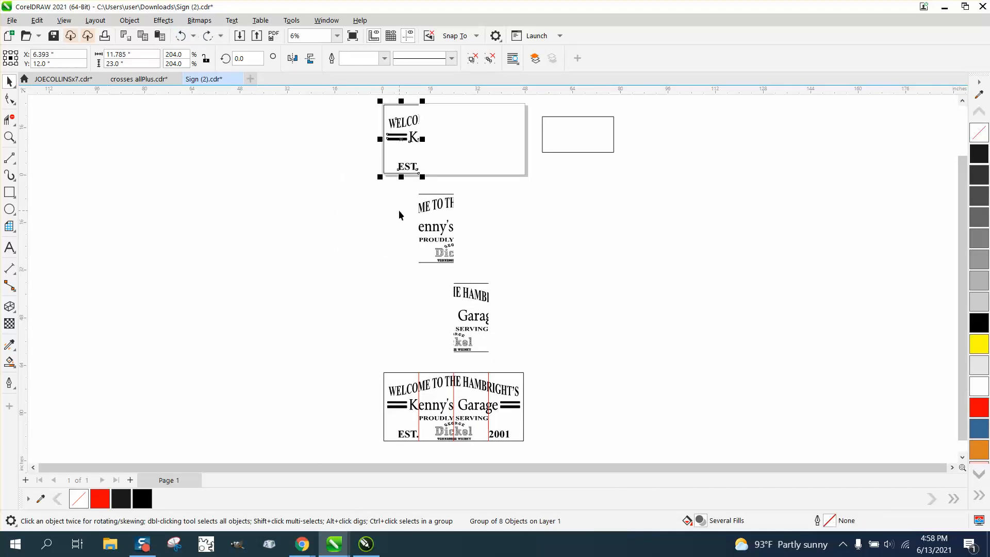
Move the second section up 30 inches and the third up 60 inches, joining them to the first section on the page.
left_click_drag(402, 188, 509, 272)
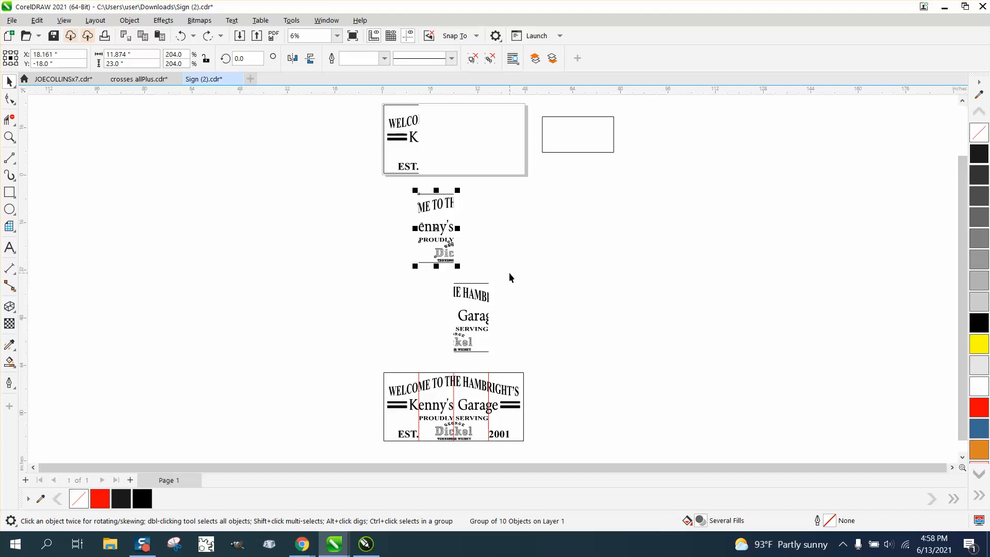
key("Up")
left_click_drag(422, 272, 539, 351)
key("Up")
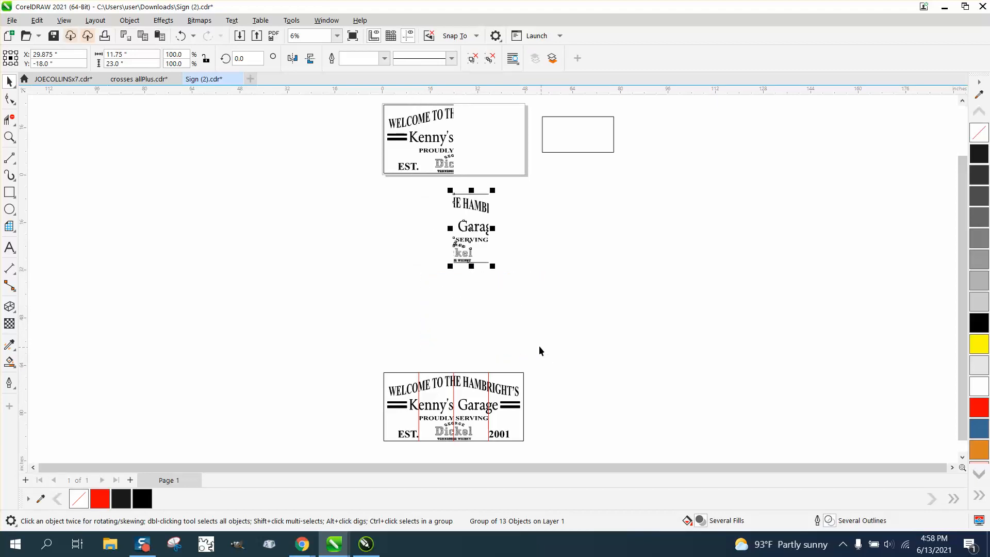
key("Up")
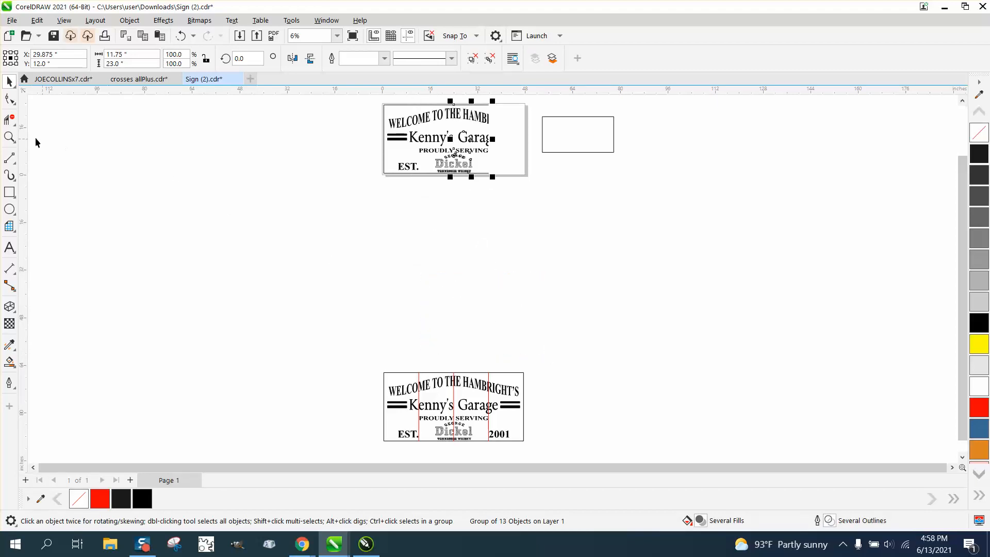
left_click(9, 136)
left_click_drag(427, 112, 521, 154)
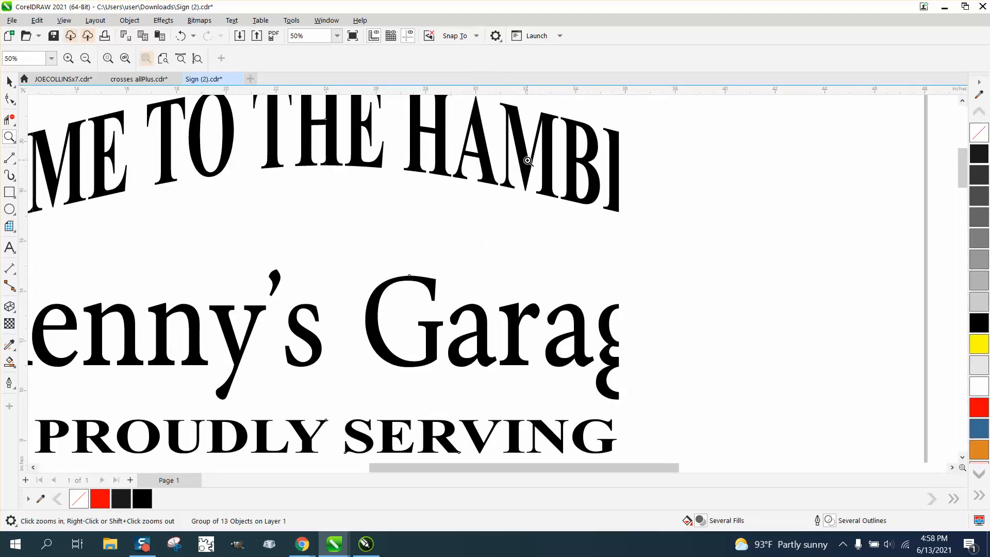
scroll(522, 163, "down", 3)
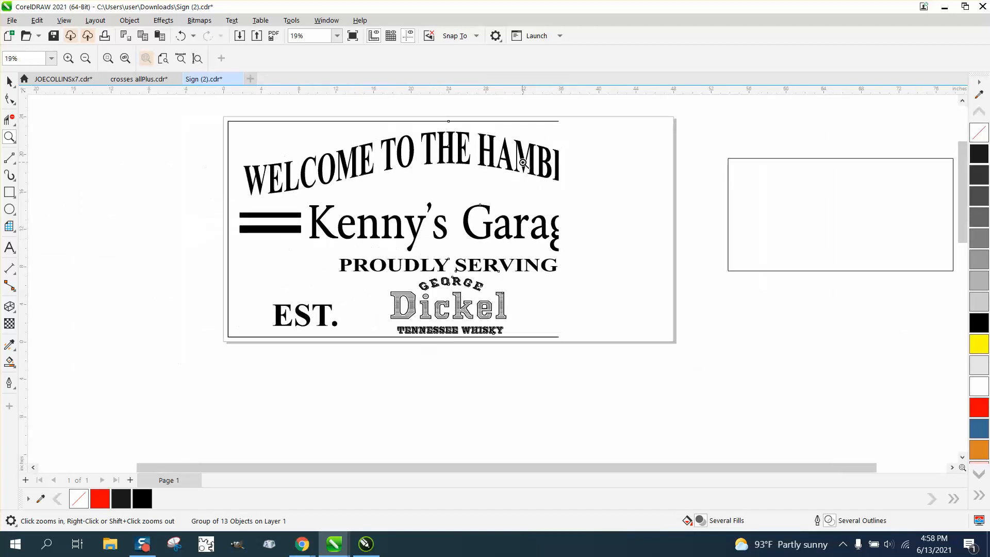
scroll(522, 163, "down", 1)
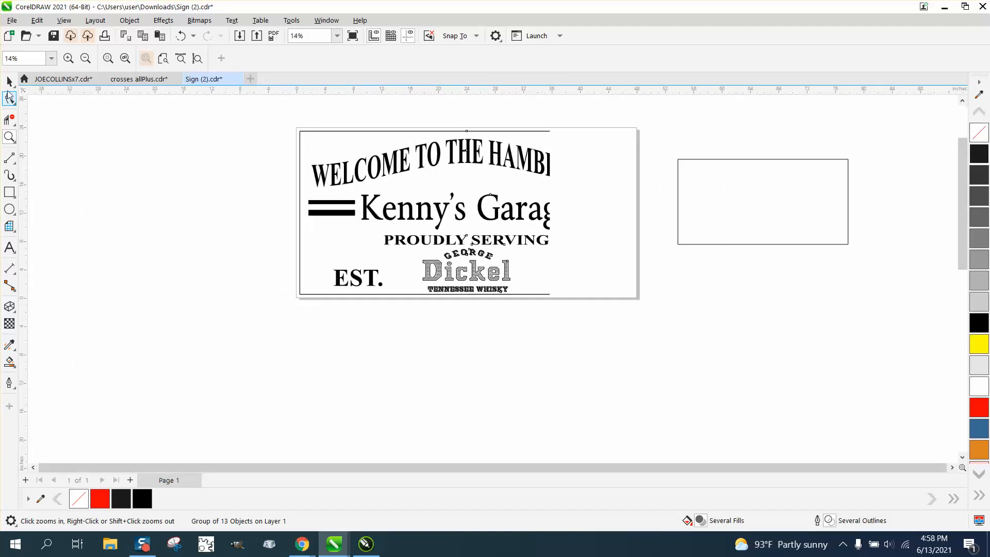
Move all three joined sections down 30 inches so they sit below the page.
left_click(9, 81)
left_click_drag(304, 96, 625, 304)
key("Down")
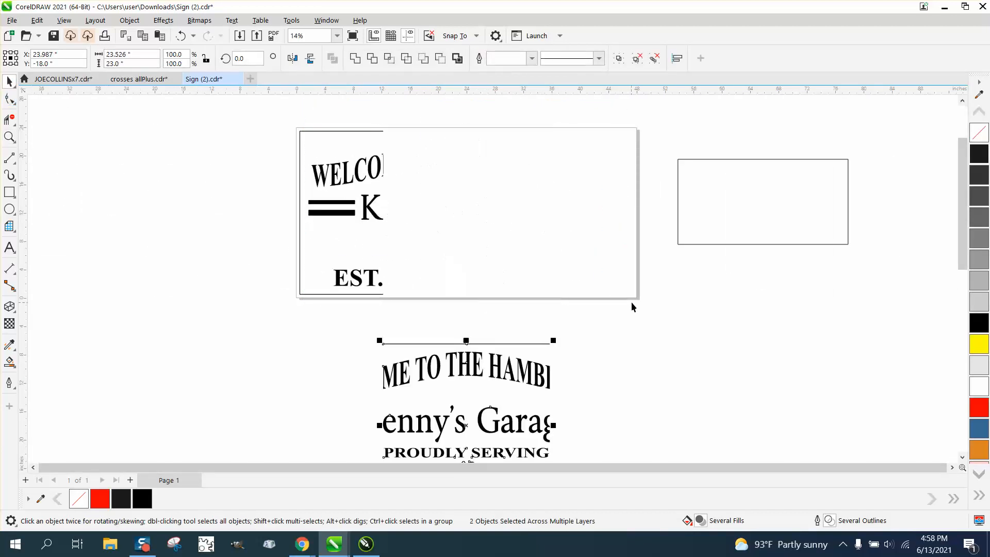
left_click(330, 168)
key("Down")
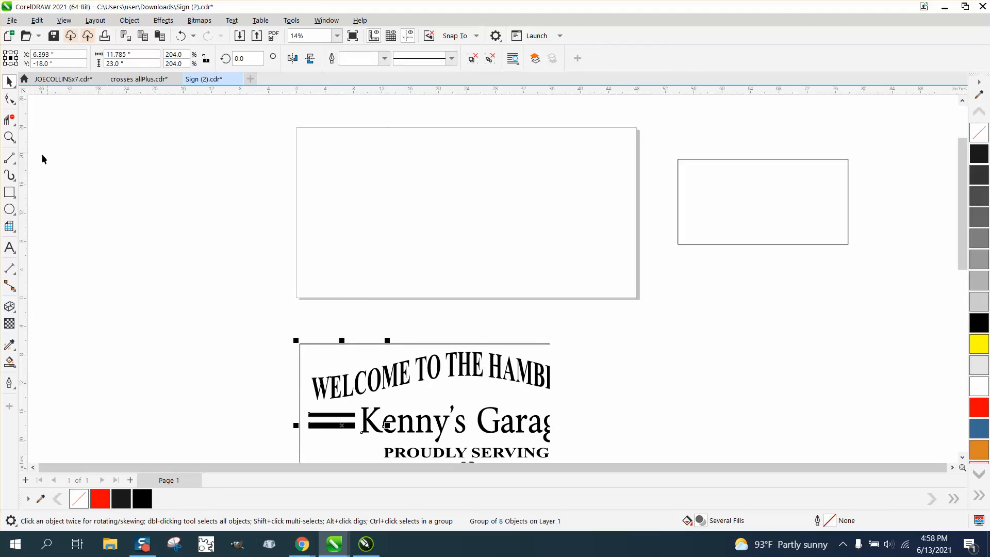
left_click(118, 54)
type("24")
left_click(126, 63)
type("122")
key("Return")
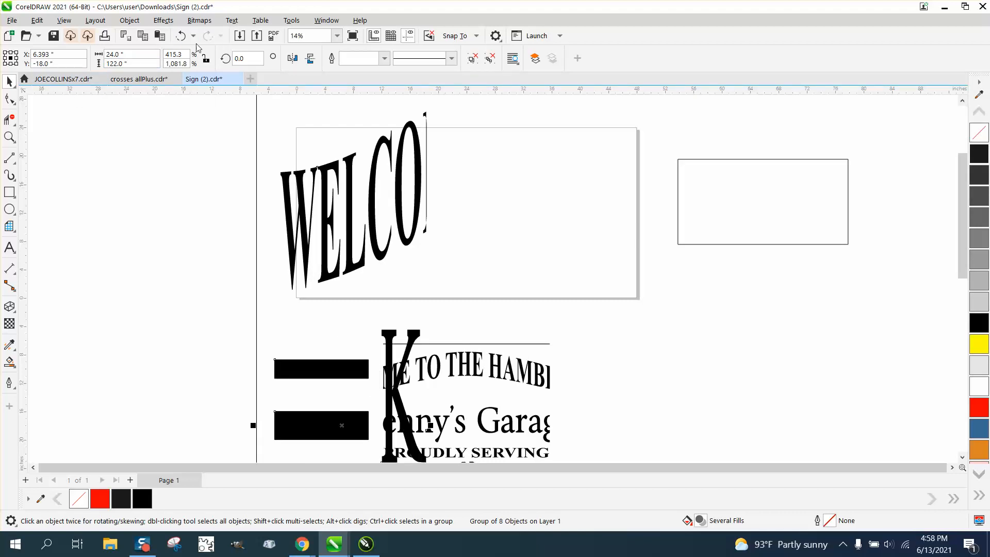
left_click(181, 35)
Set the page size to 24 inches wide by 12 inches high.
left_click(281, 116)
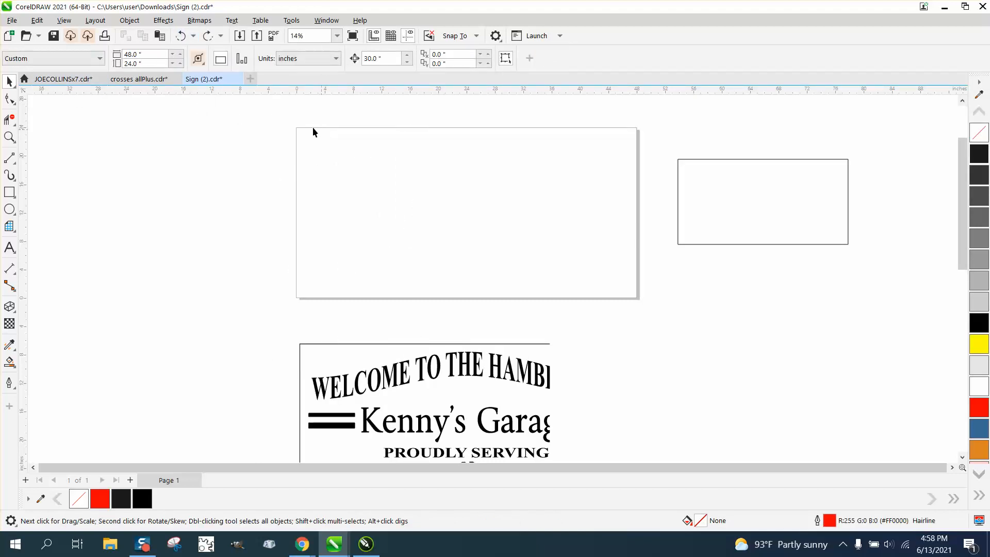
left_click(156, 56)
type("24")
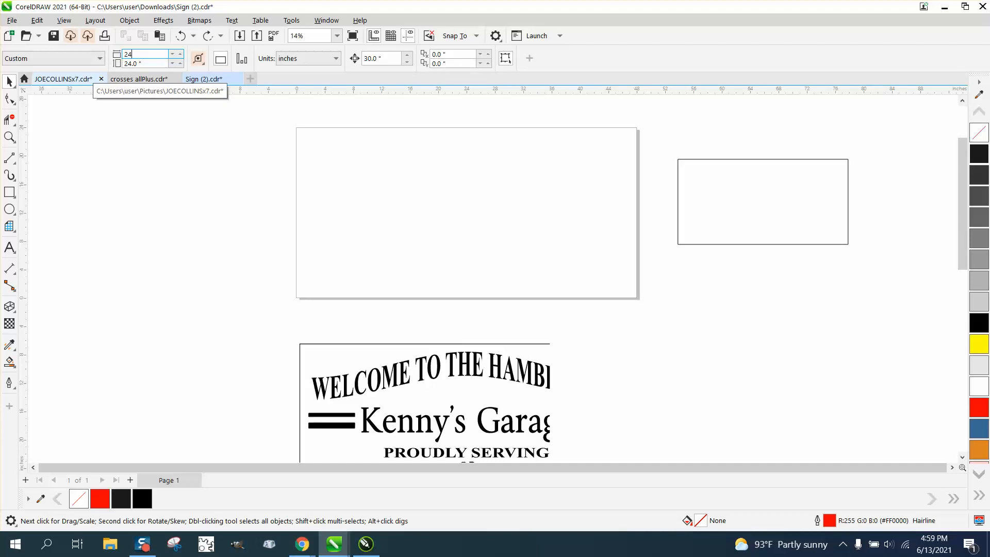
key("Tab")
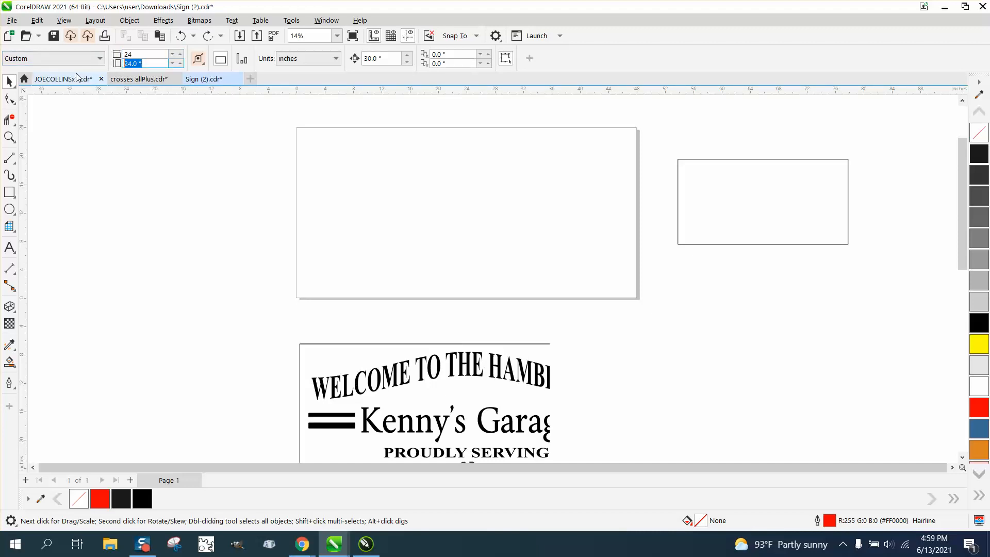
type("12")
key("Return")
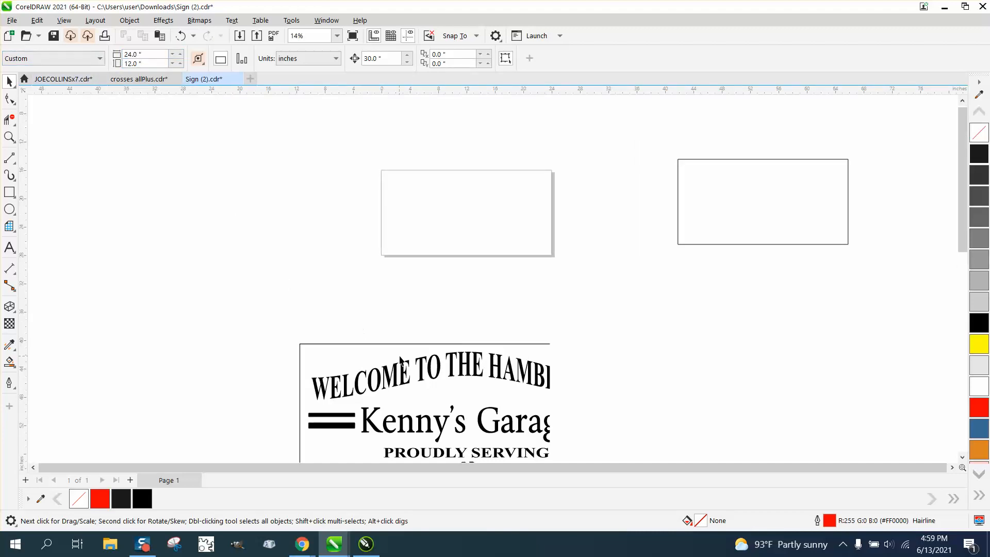
Rotate the first section to 270 degrees and centre it on the page.
left_click(359, 359)
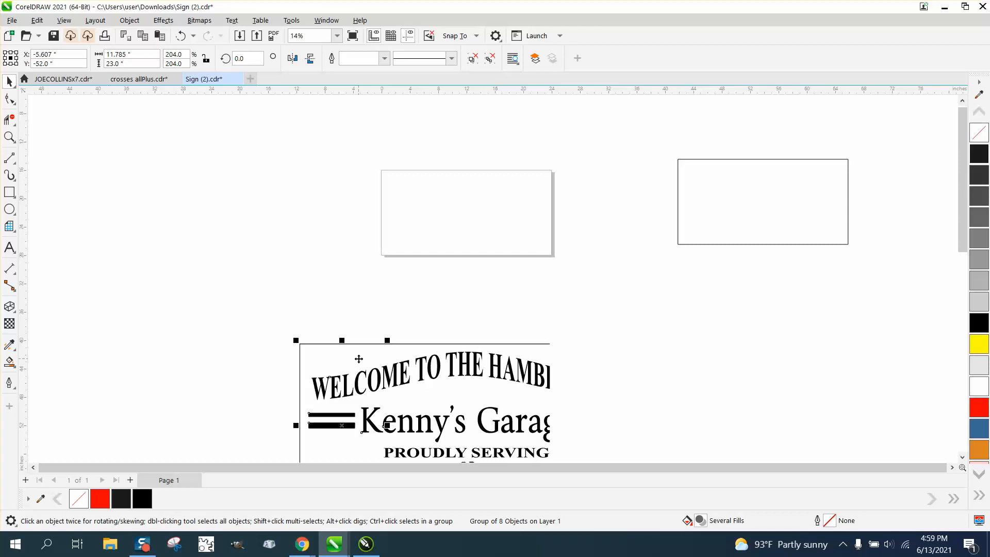
left_click(251, 59)
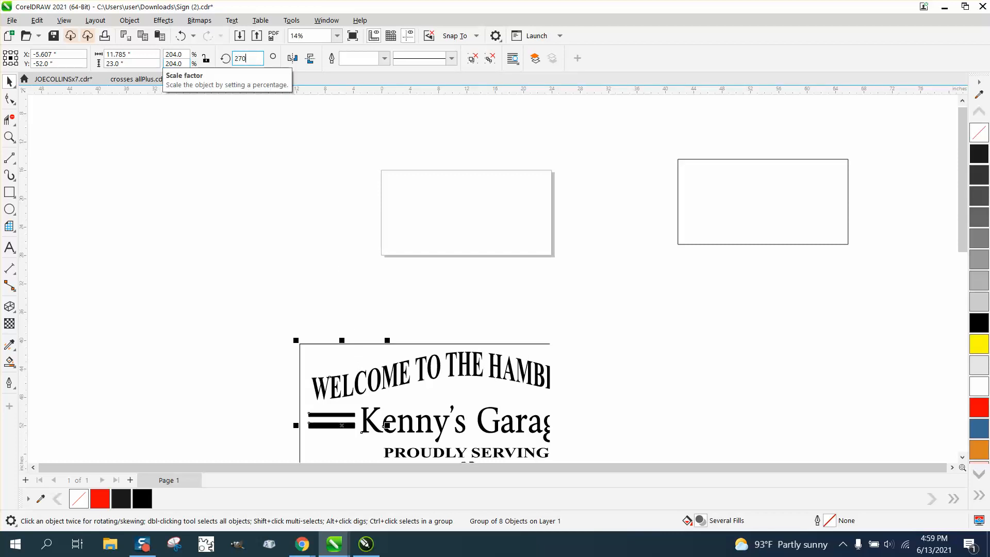
key("Return")
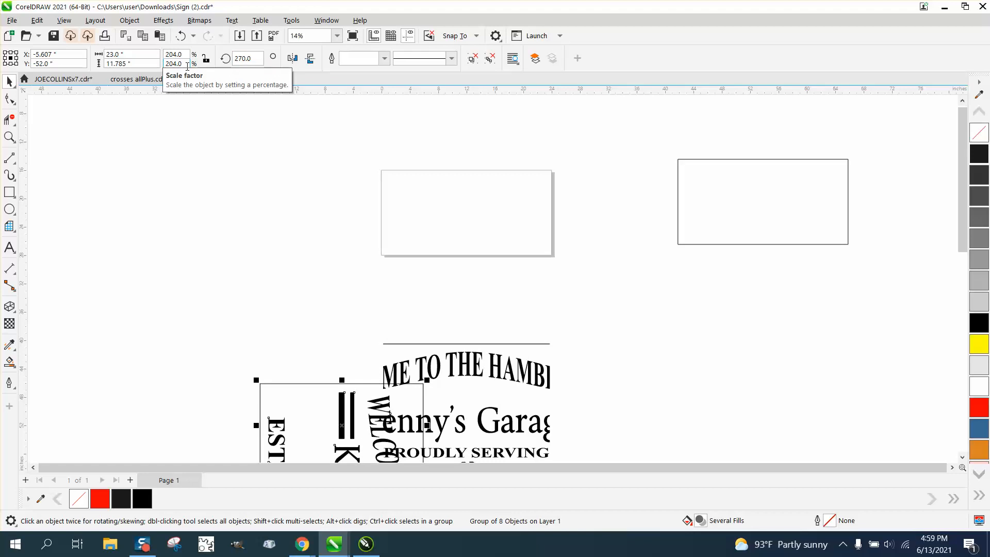
key("p")
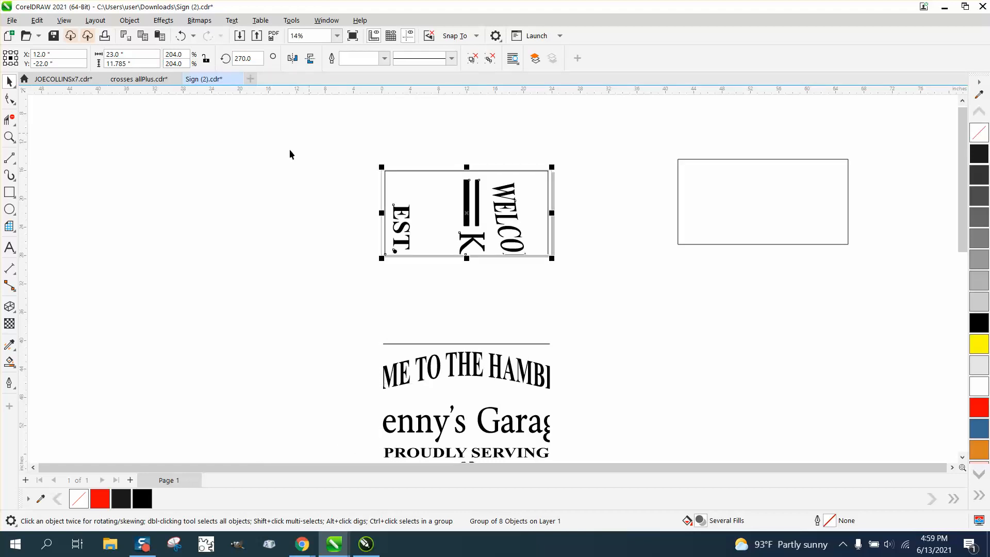
Check the rotated first section's fit on the page and move it up 30 inches off the page.
left_click(9, 136)
left_click_drag(362, 155, 612, 279)
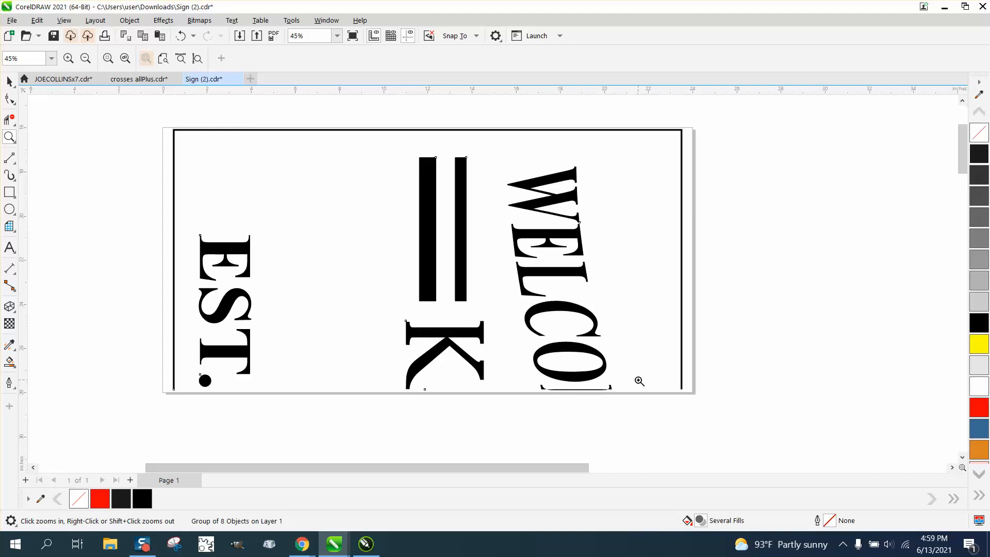
scroll(514, 281, "down", 3)
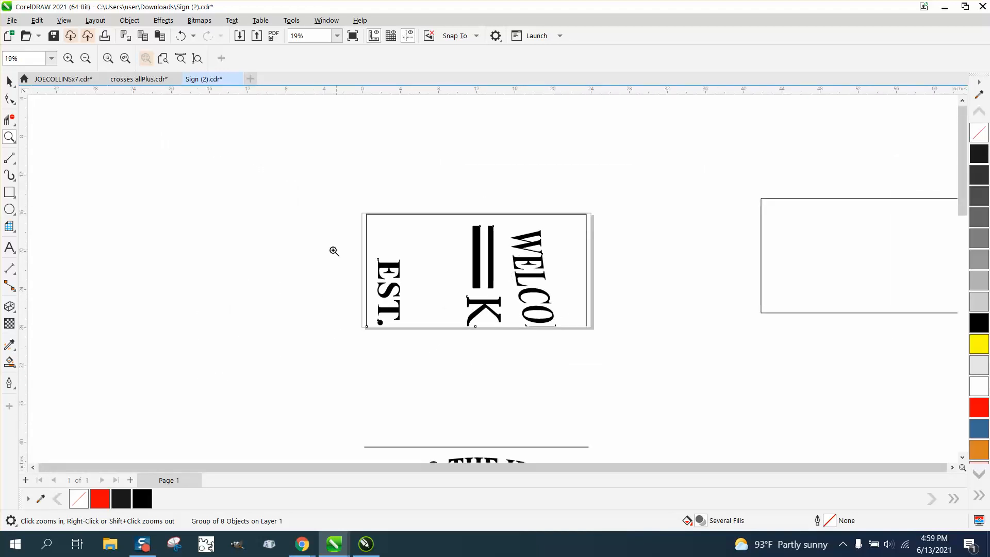
scroll(381, 257, "down", 1)
left_click(9, 82)
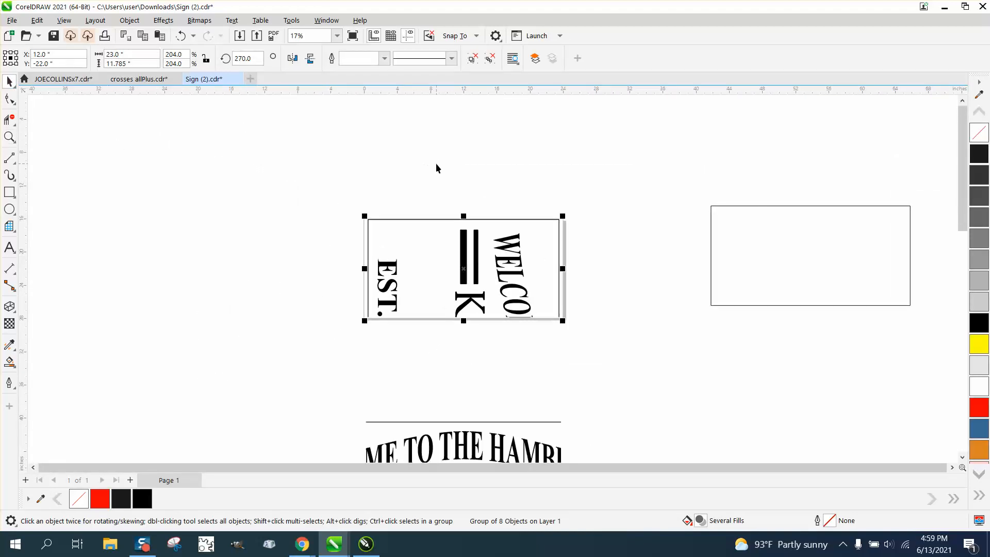
scroll(436, 168, "down", 1)
key("Up")
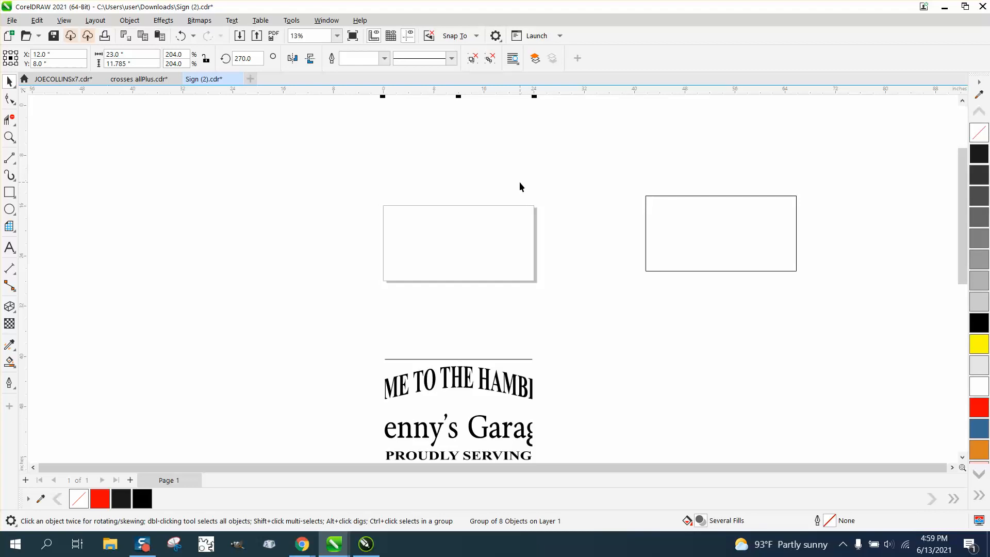
Rotate the second section to 270 degrees, centre it on the page and check its fit against the page edges.
left_click(433, 375)
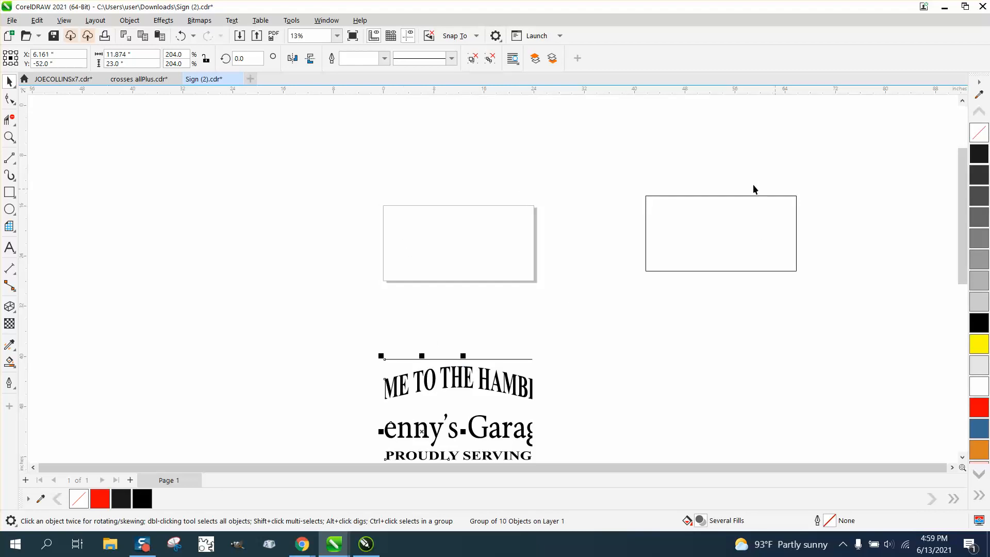
left_click(247, 58)
type("270")
key("Return")
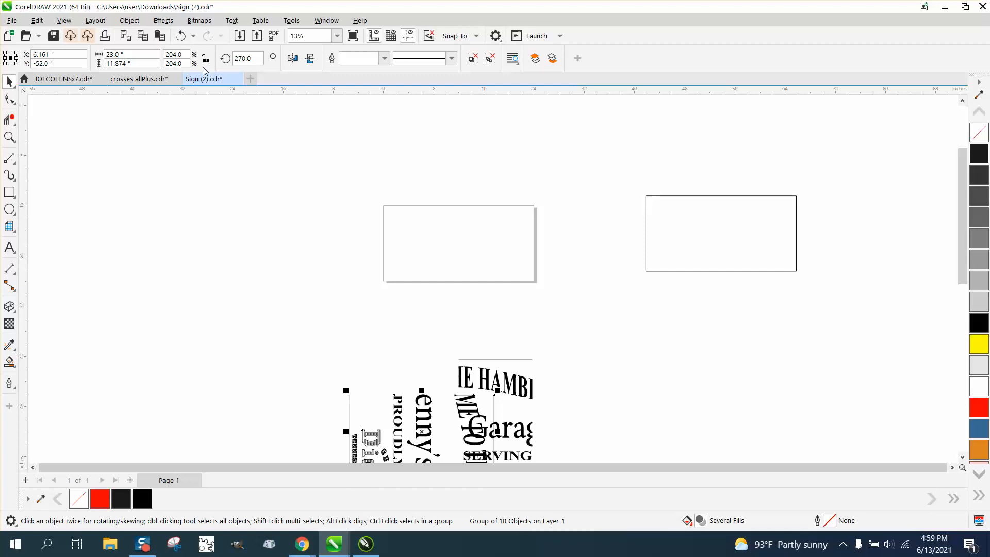
key("p")
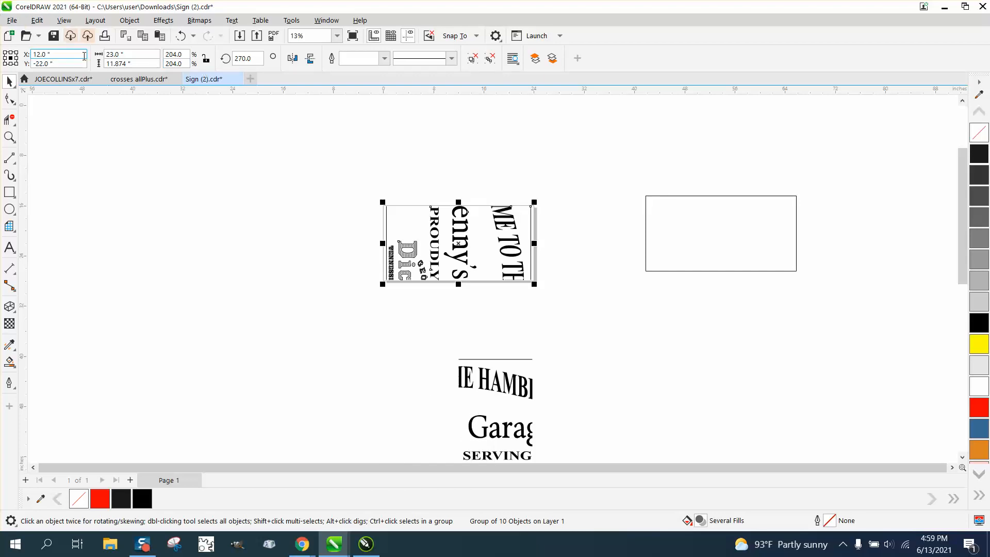
left_click(9, 136)
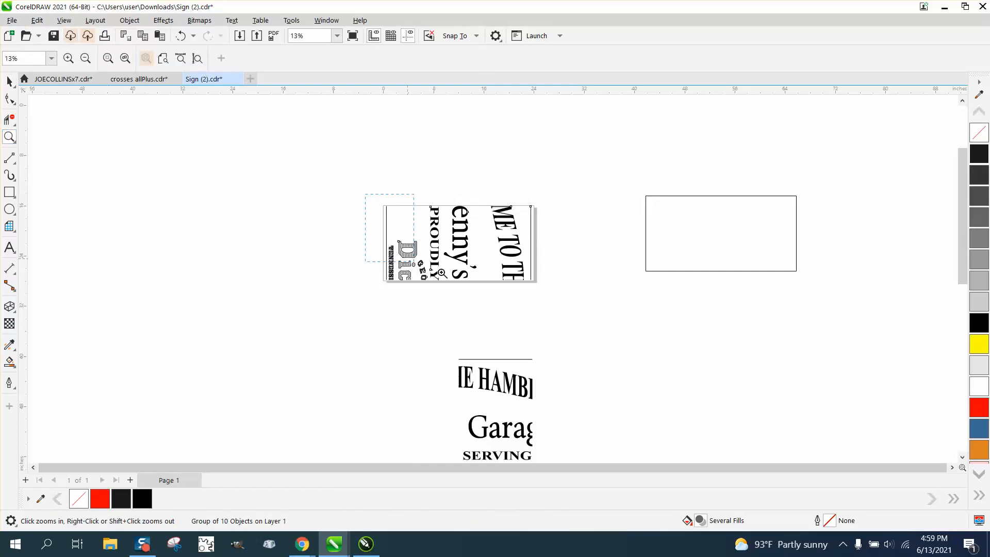
left_click_drag(441, 272, 536, 306)
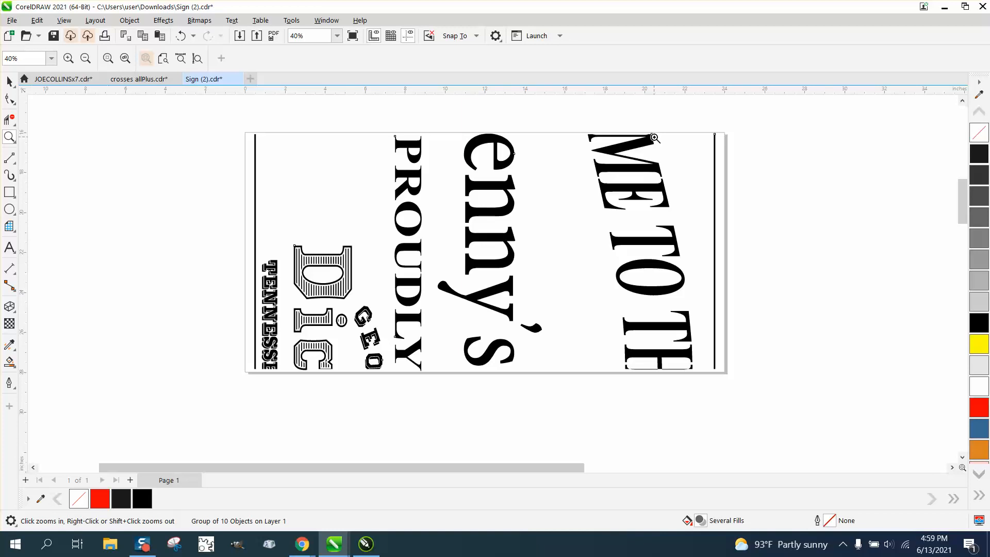
scroll(261, 153, "down", 1)
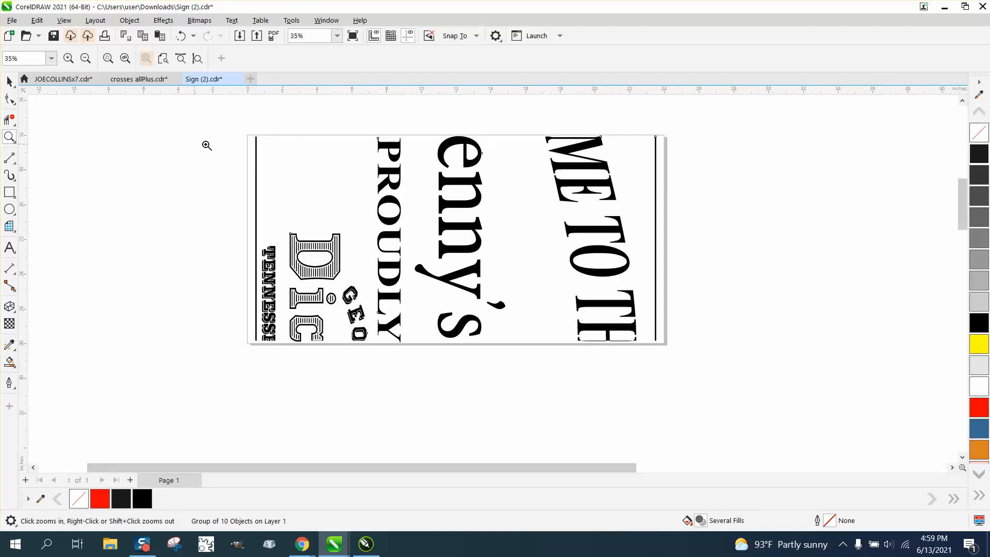
left_click_drag(228, 130, 730, 180)
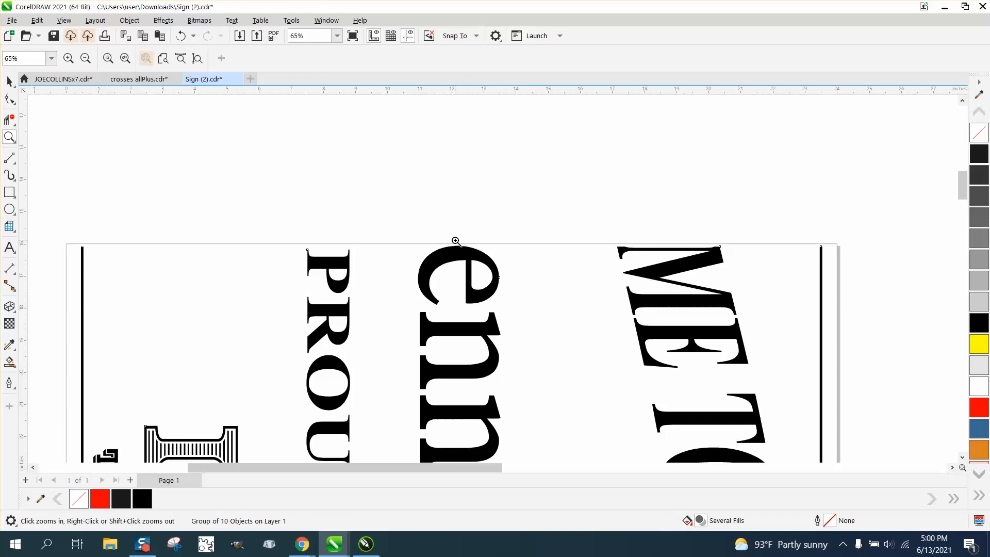
Examine the gap between the second section's artwork and the page's top edge, at the letter e and the left border line.
left_click_drag(455, 241, 470, 253)
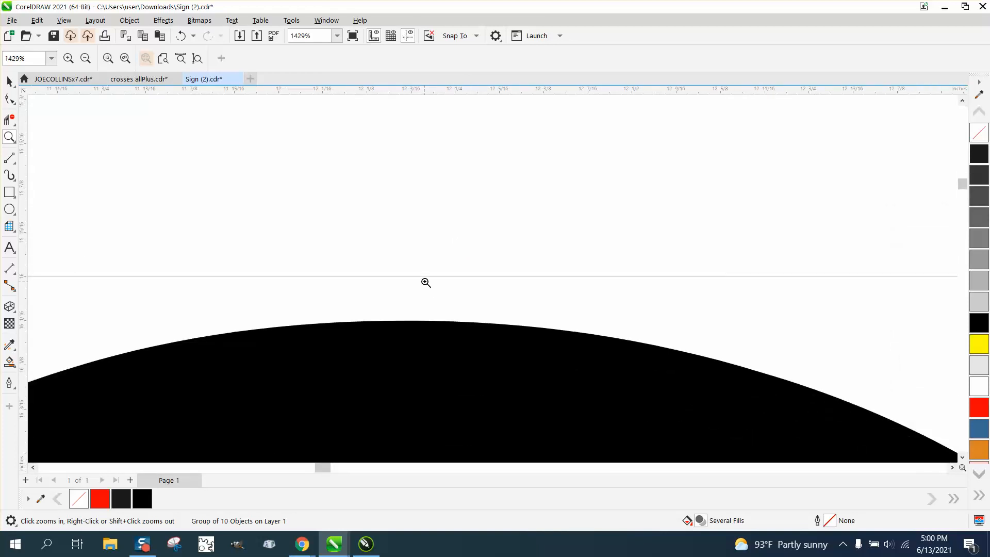
scroll(429, 312, "down", 5)
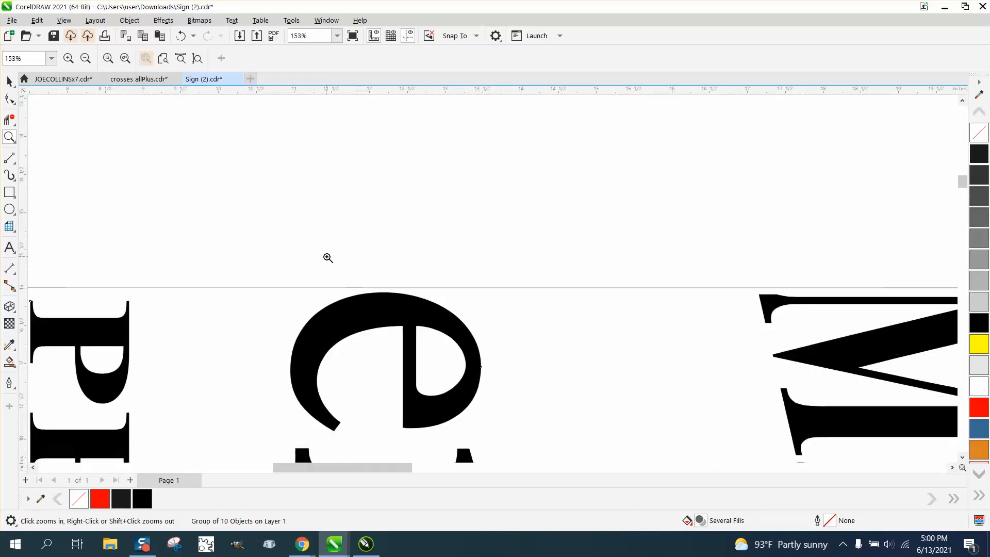
left_click(12, 85)
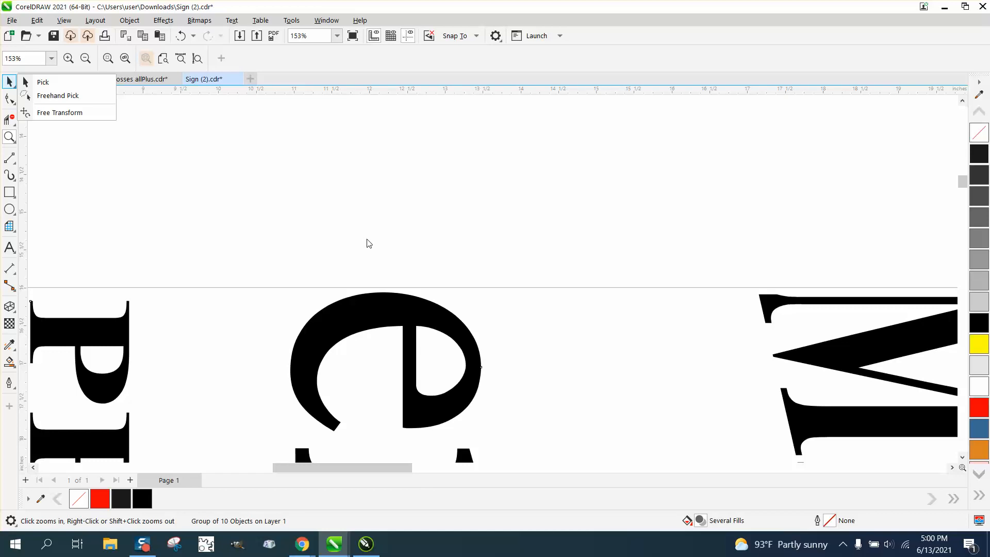
left_click(386, 240)
scroll(387, 238, "down", 5)
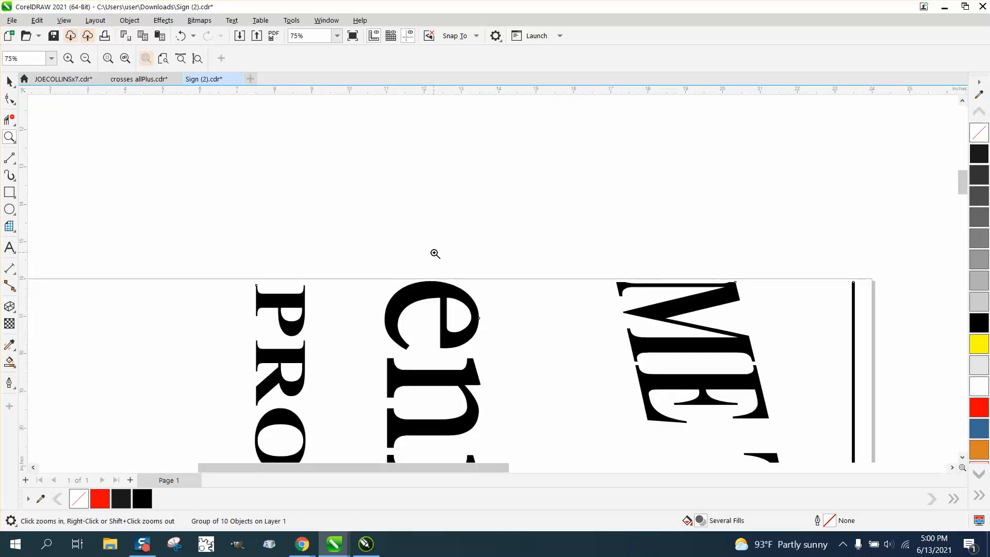
left_click(9, 81)
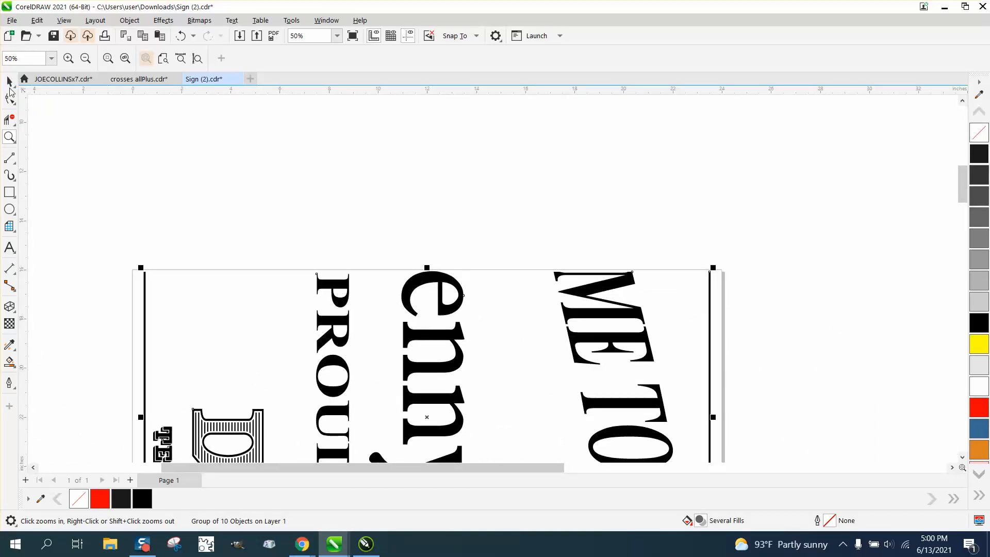
left_click(9, 137)
left_click_drag(120, 271, 241, 302)
left_click_drag(211, 220, 347, 277)
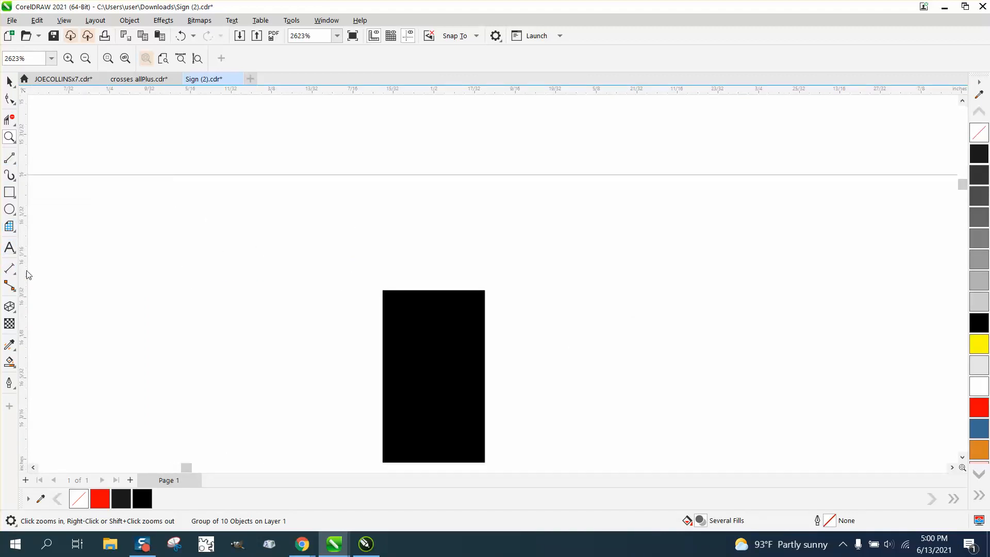
Ungroup the second section's artwork.
left_click(15, 277)
left_click(64, 269)
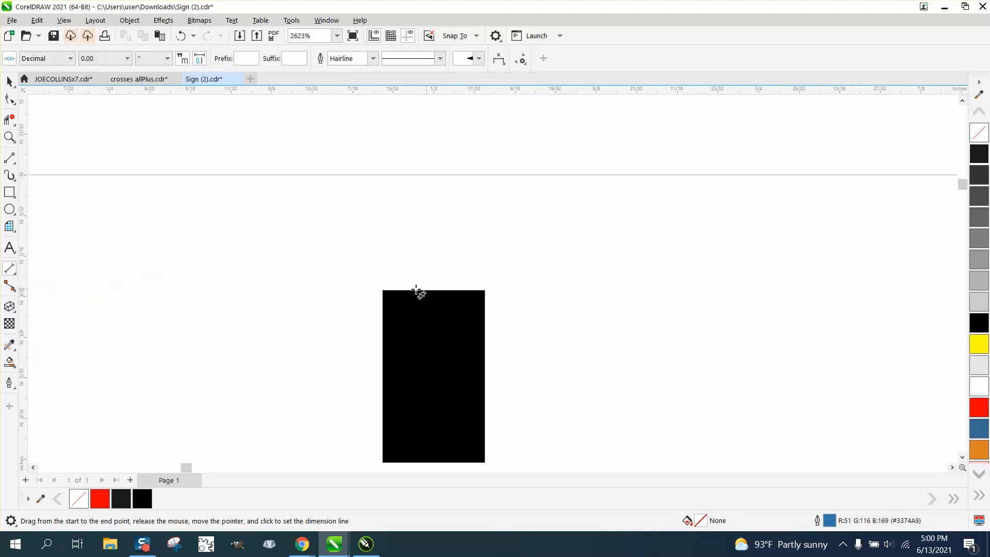
left_click(10, 81)
left_click(449, 324)
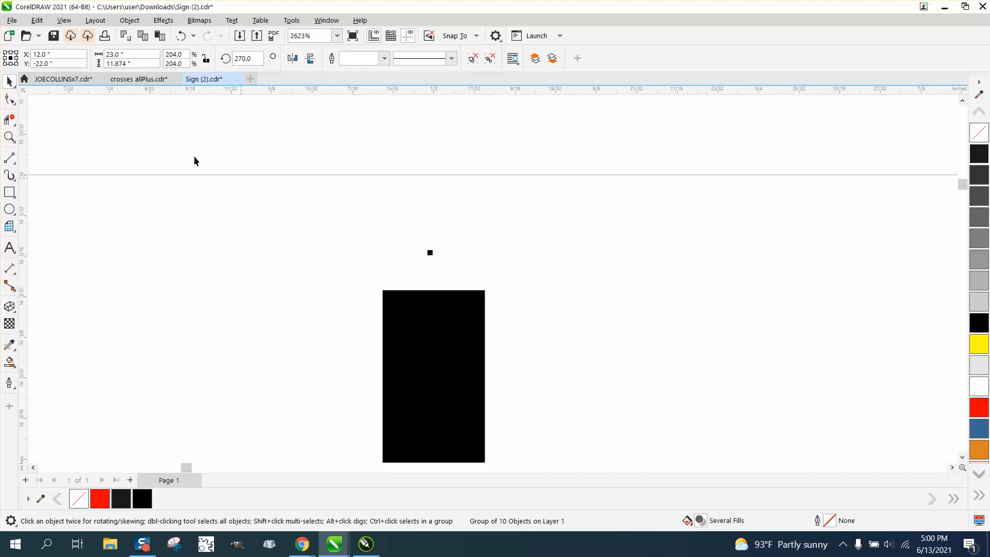
left_click(127, 21)
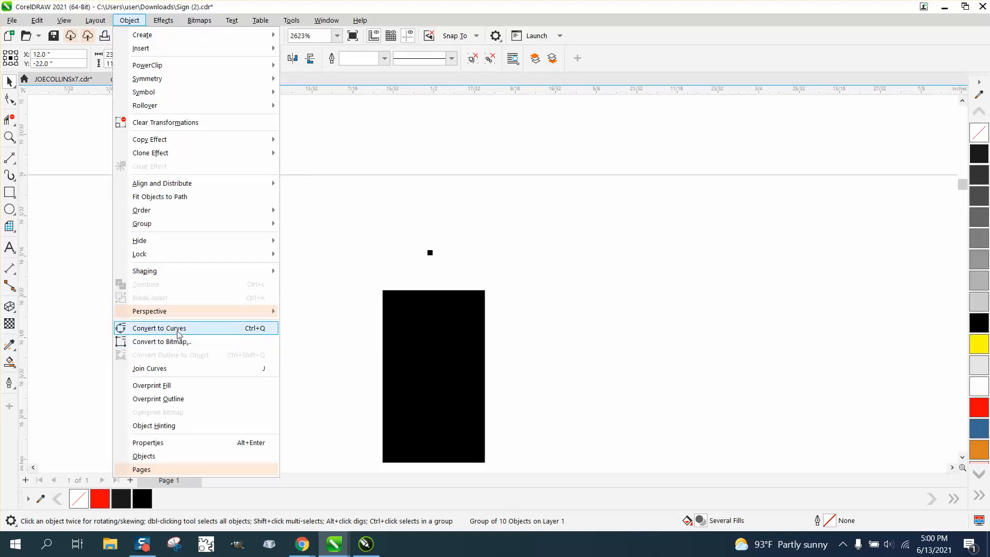
mouse_move(172, 223)
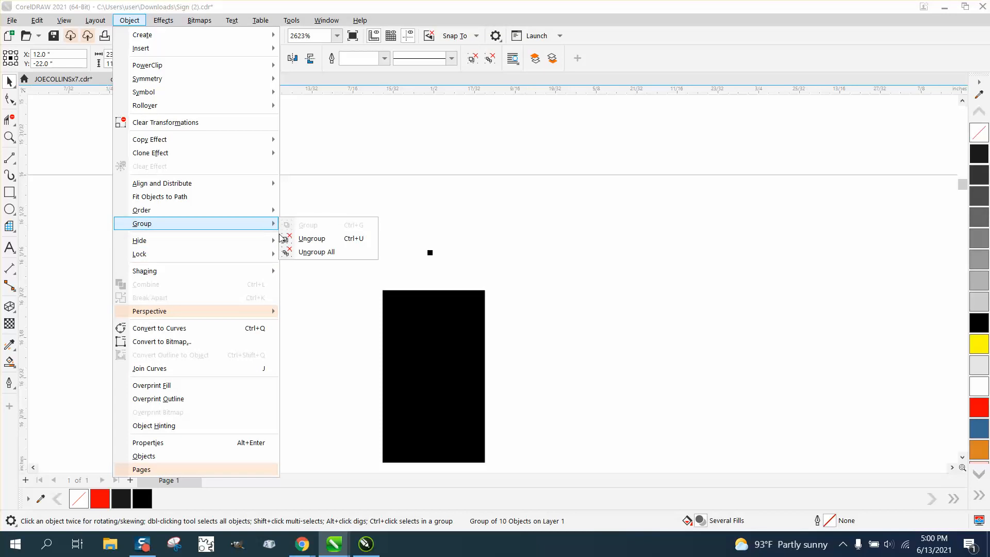
left_click(300, 240)
Break apart the second section's border curve and convert the outlines of its two lines to objects.
left_click(420, 298)
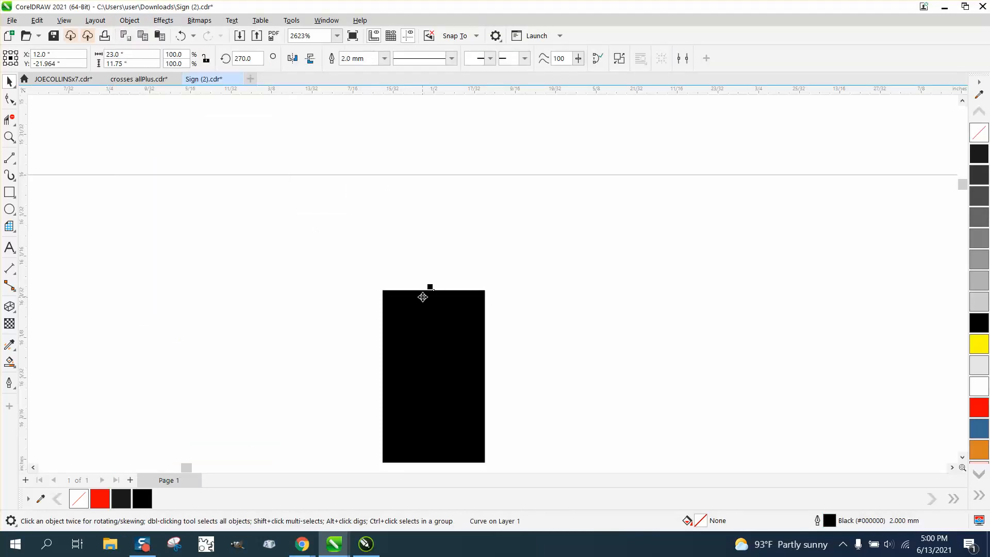
left_click(130, 20)
left_click(181, 302)
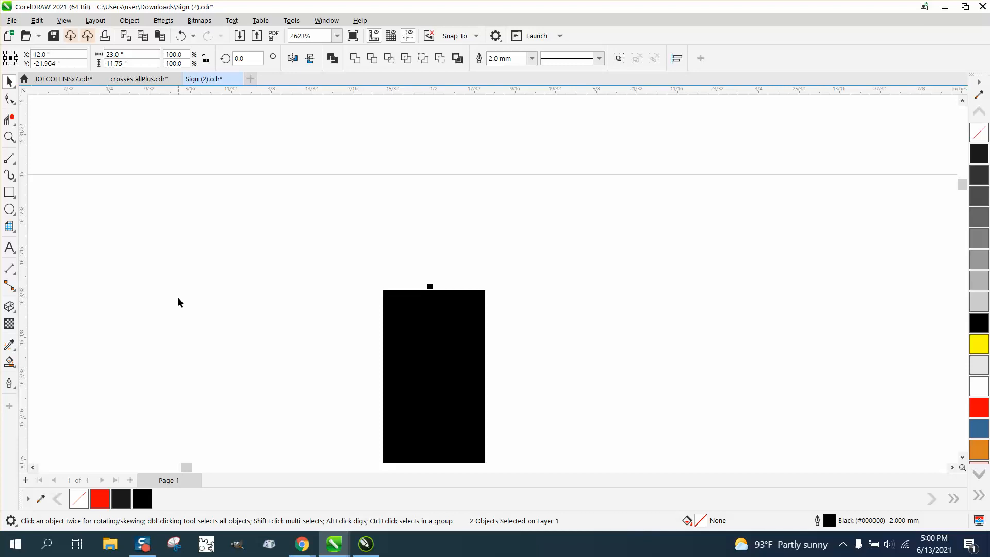
left_click(130, 20)
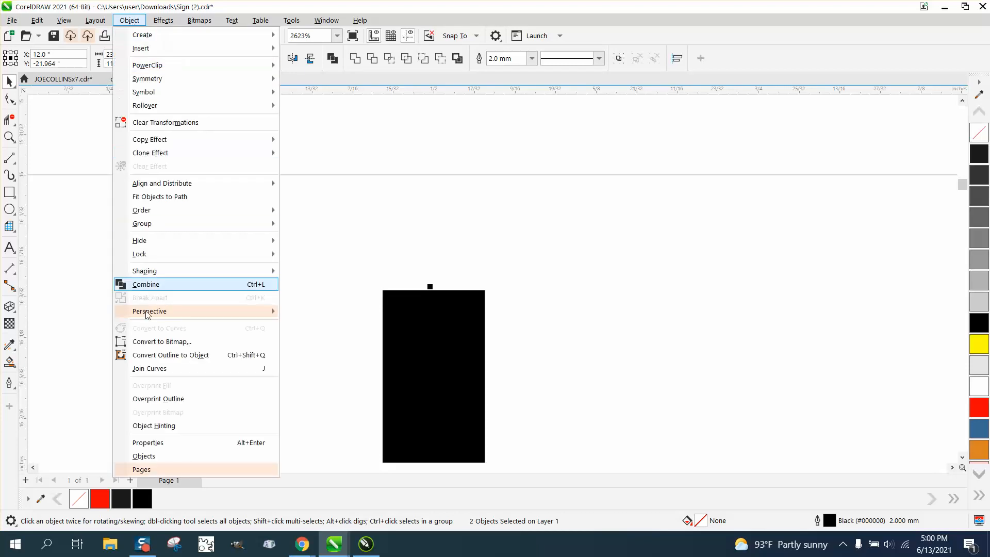
left_click(171, 355)
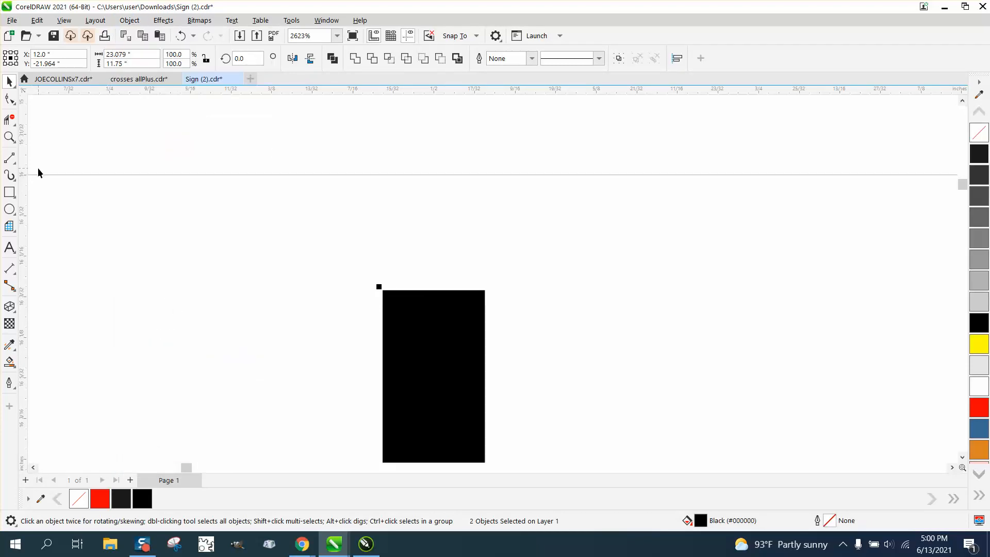
Dimension the gap from the left border line's top end to the page edge, with a precision of 0.00000.
left_click(16, 273)
left_click(54, 268)
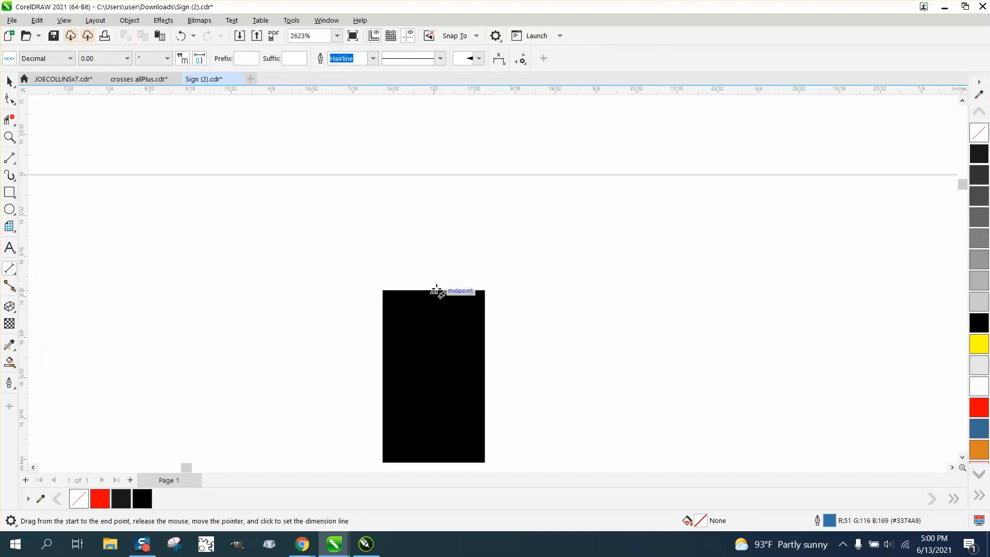
left_click_drag(435, 289, 433, 178)
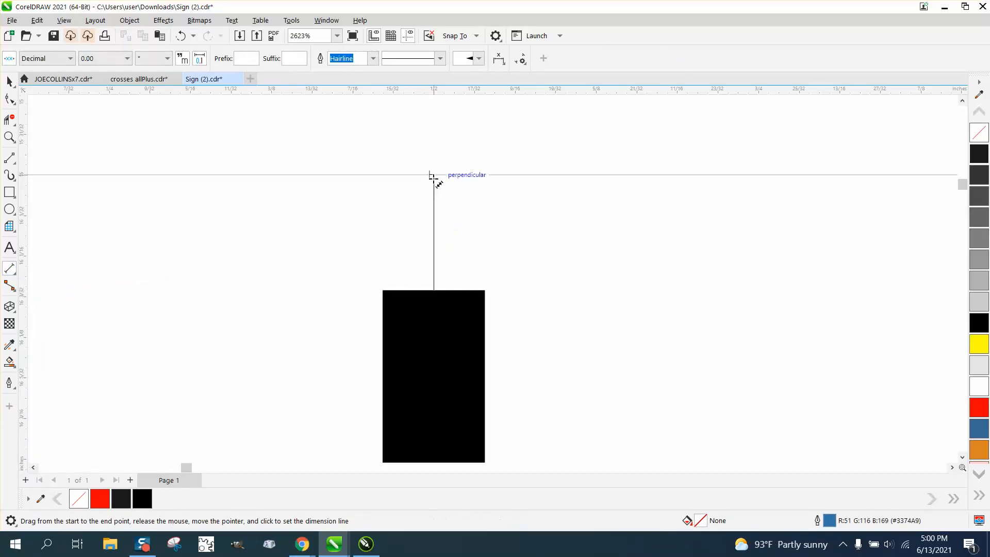
left_click(434, 179)
scroll(337, 261, "down", 2)
scroll(338, 268, "down", 2)
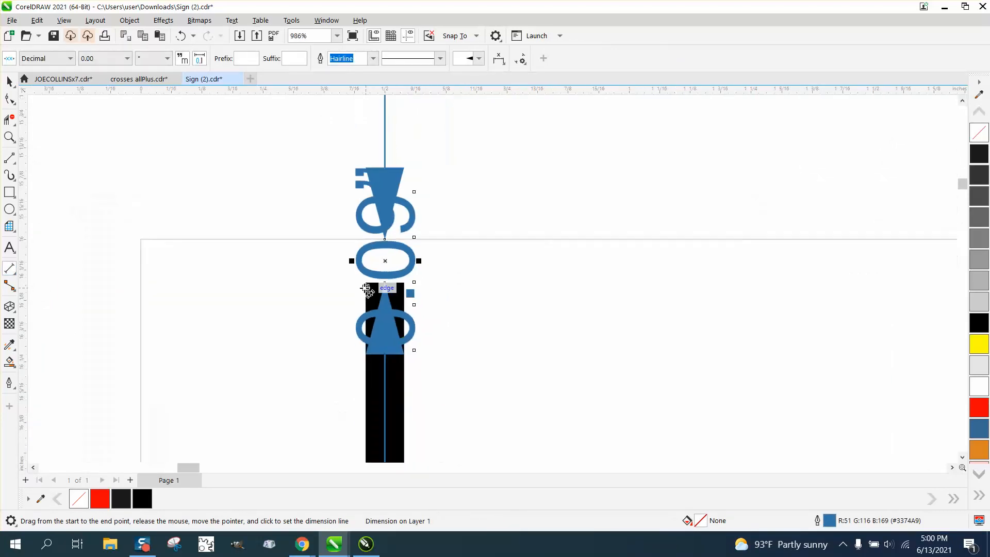
left_click(126, 58)
left_click(101, 114)
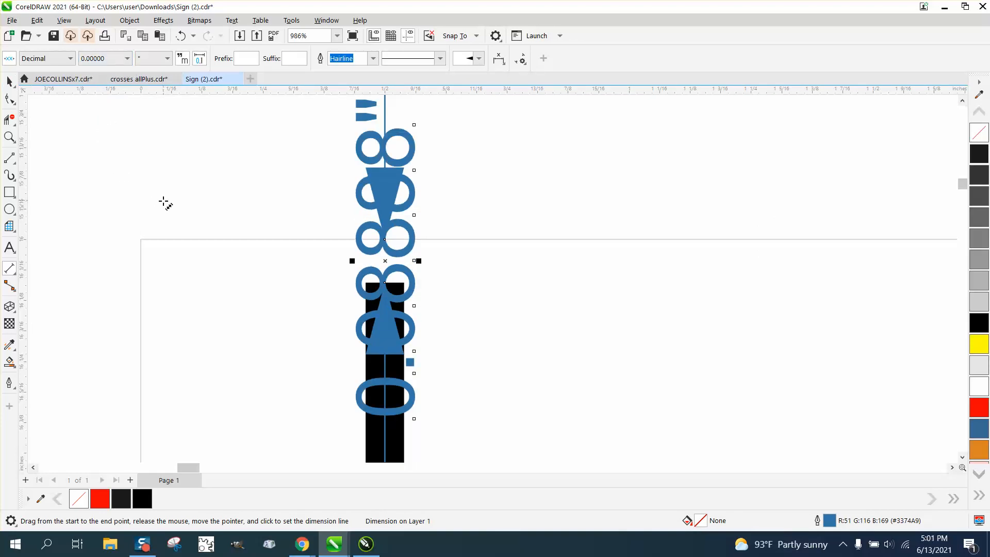
Delete the dimension at the left border line.
scroll(166, 205, "down", 1)
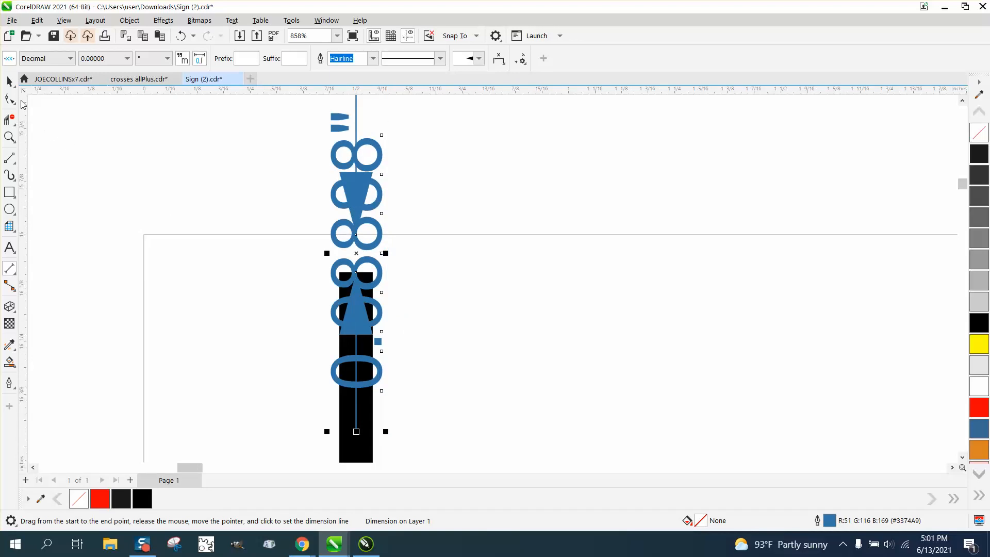
left_click(9, 81)
left_click(156, 165)
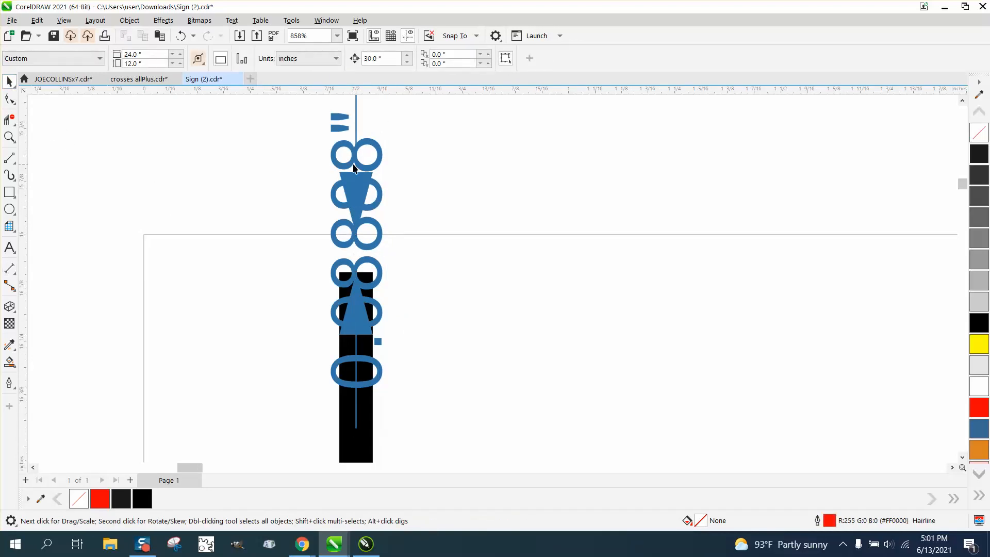
left_click(353, 167)
key("Delete")
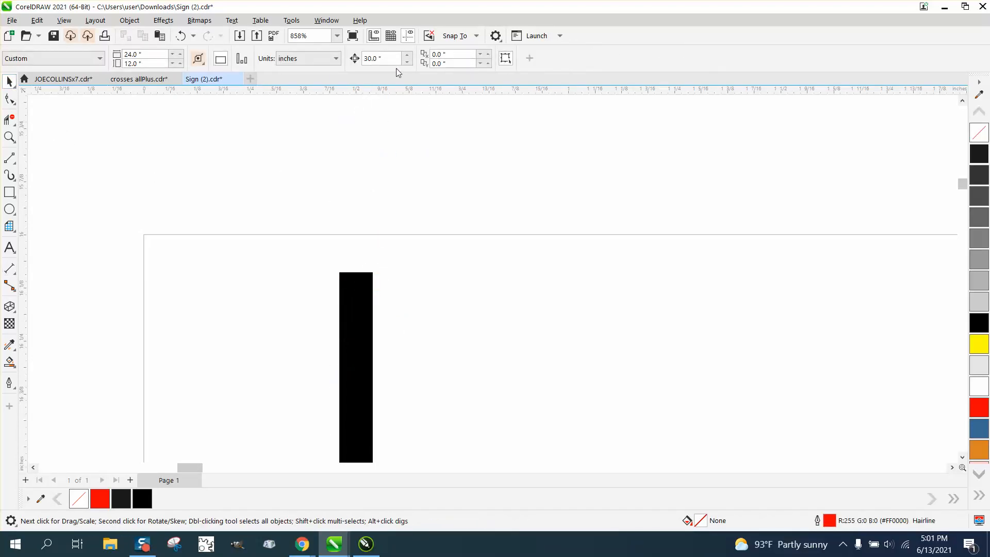
Set the nudge distance to .08888 inches and nudge all of the second section's objects up once.
left_click(381, 58)
type(".08888")
key("Return")
scroll(320, 166, "down", 10)
scroll(300, 180, "down", 3)
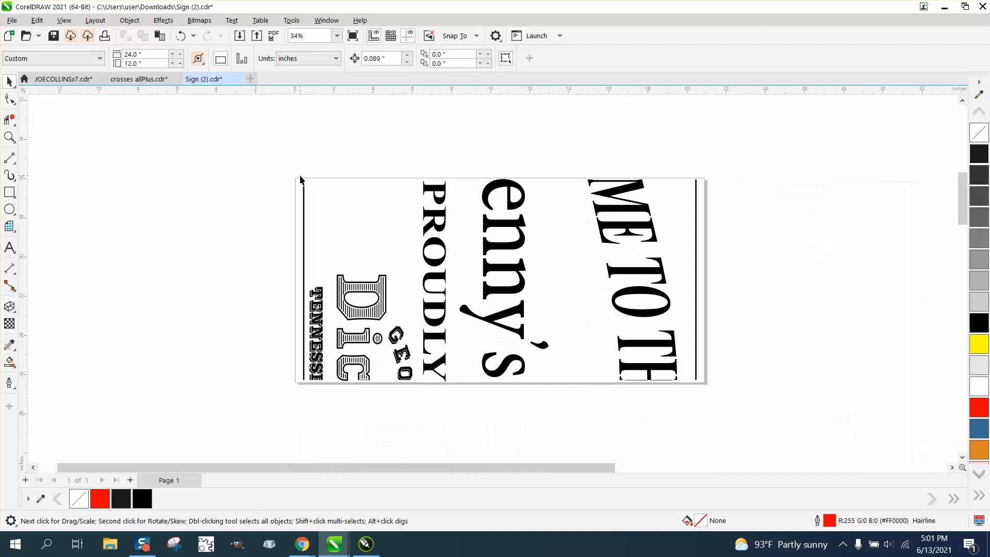
left_click_drag(269, 162, 710, 392)
key("Up")
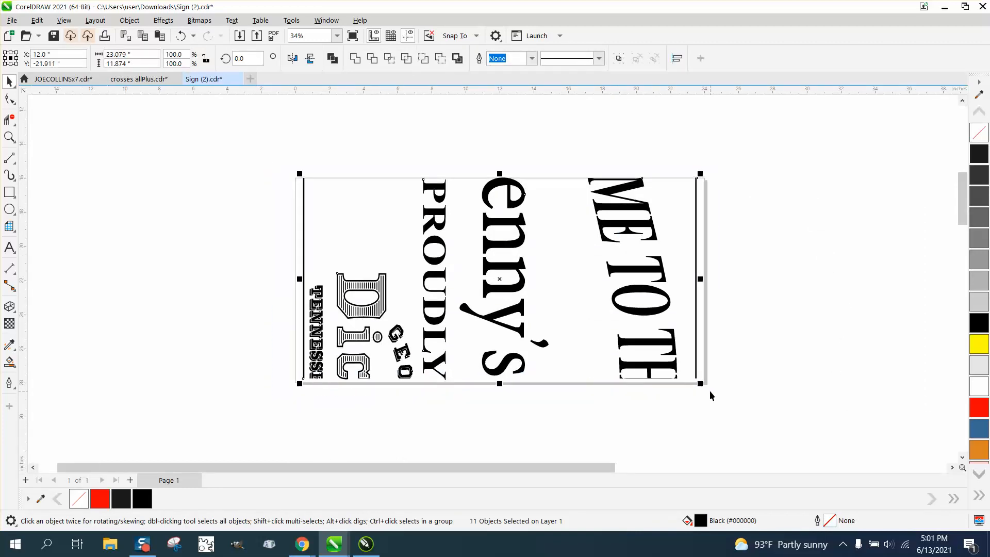
Check the nudged second section's alignment with the page's top and bottom edges and review the whole layout of sections.
left_click(10, 137)
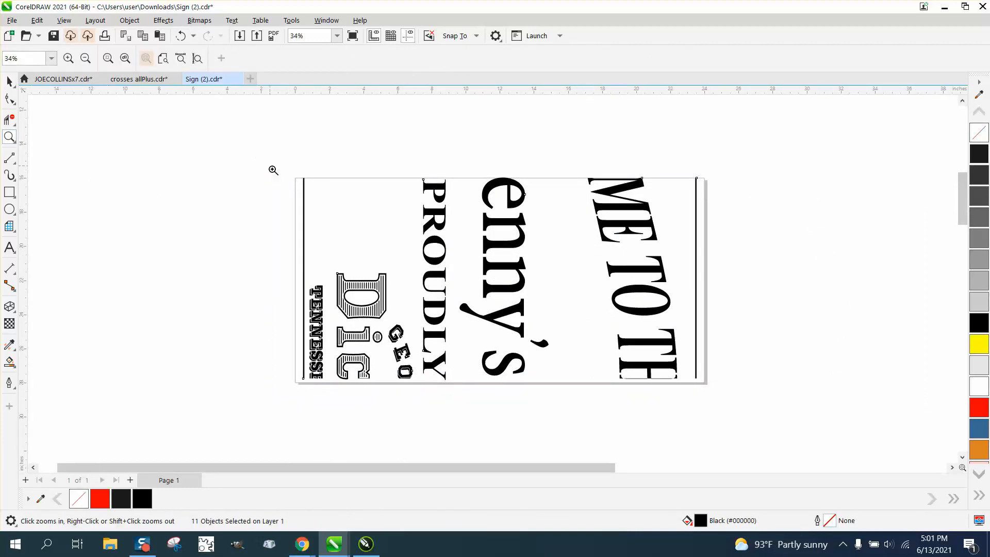
left_click_drag(274, 169, 349, 207)
scroll(317, 154, "down", 5)
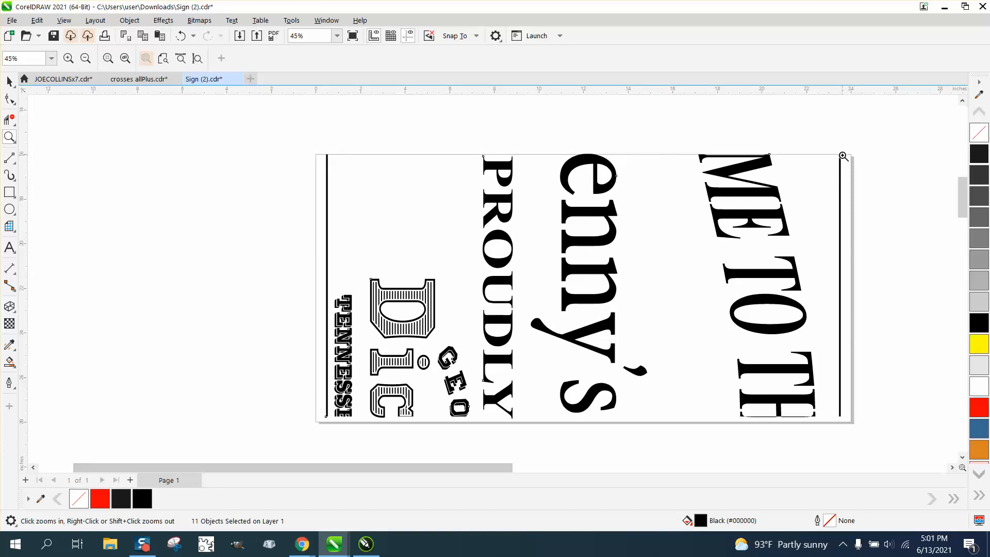
scroll(470, 162, "down", 4)
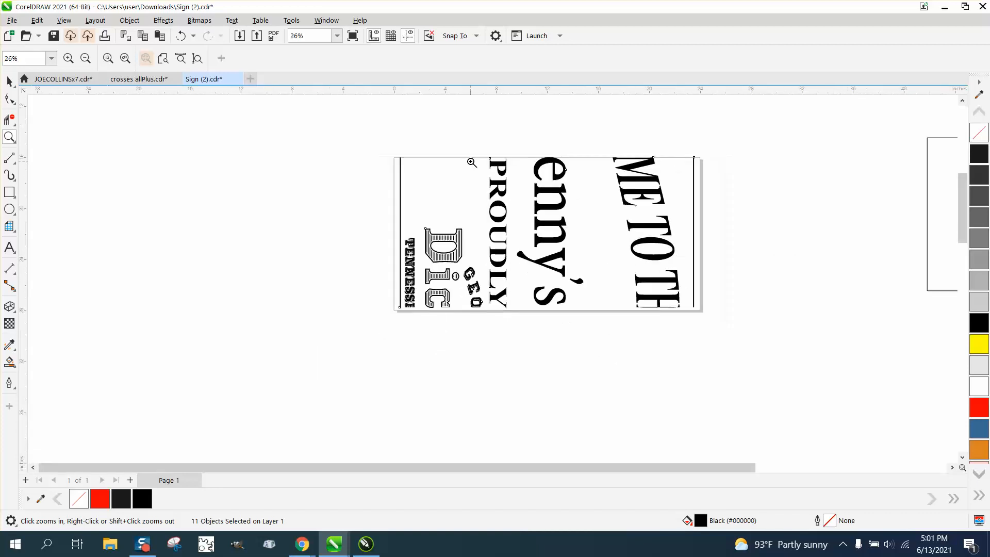
scroll(469, 162, "down", 1)
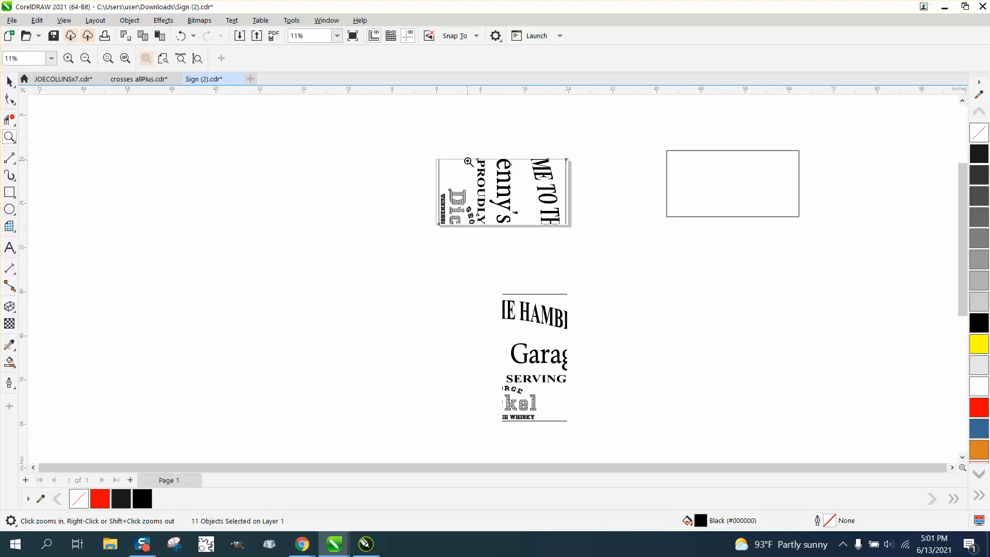
left_click_drag(458, 187, 501, 238)
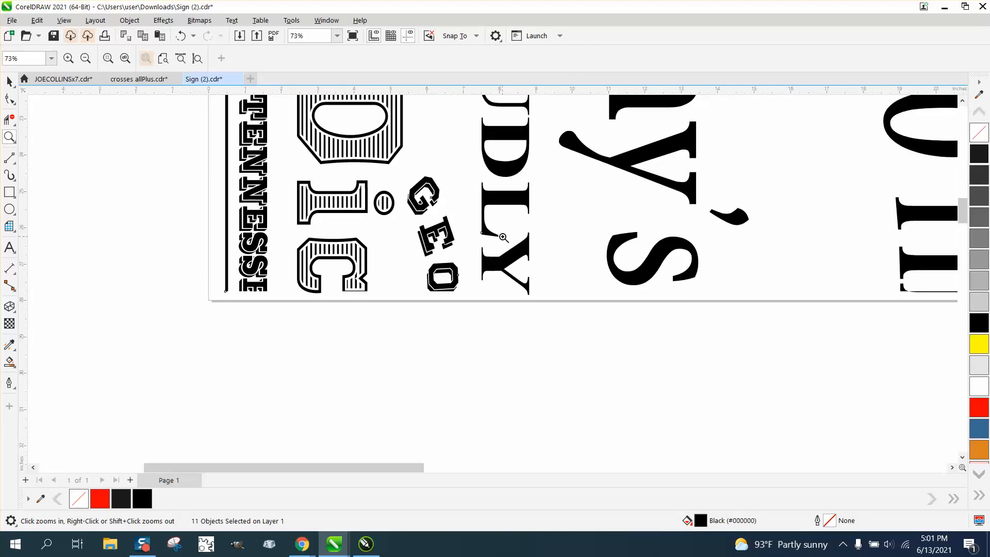
scroll(463, 224, "down", 6)
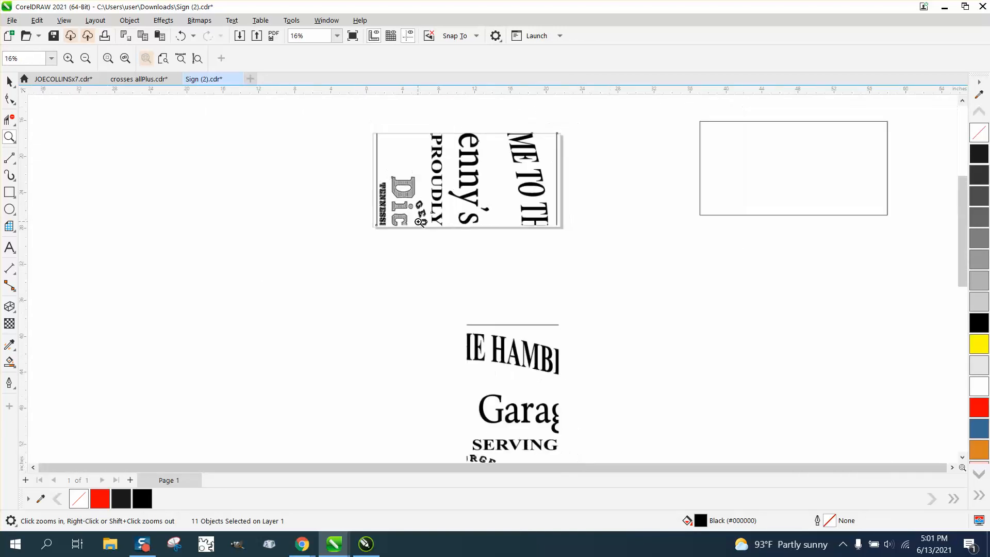
scroll(427, 222, "down", 1)
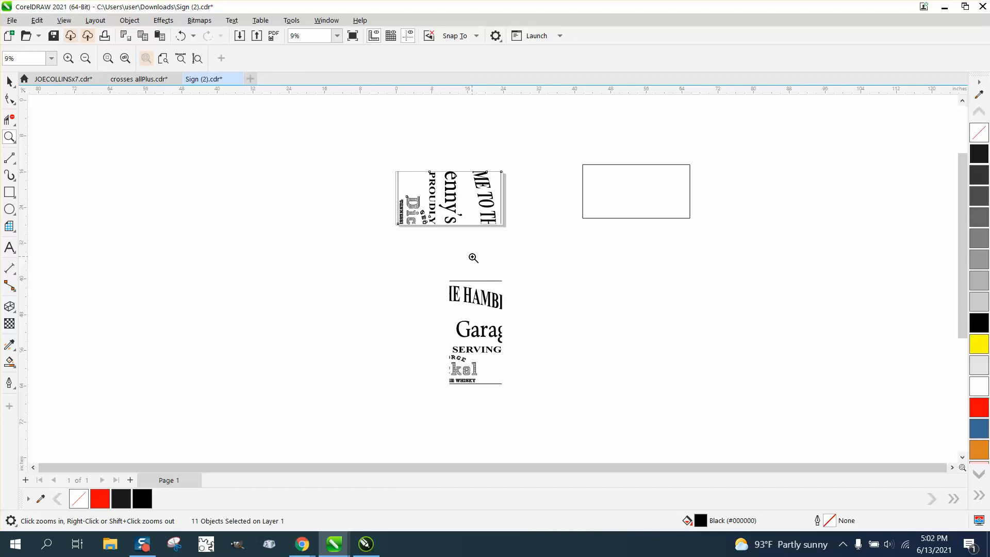
scroll(471, 258, "down", 3)
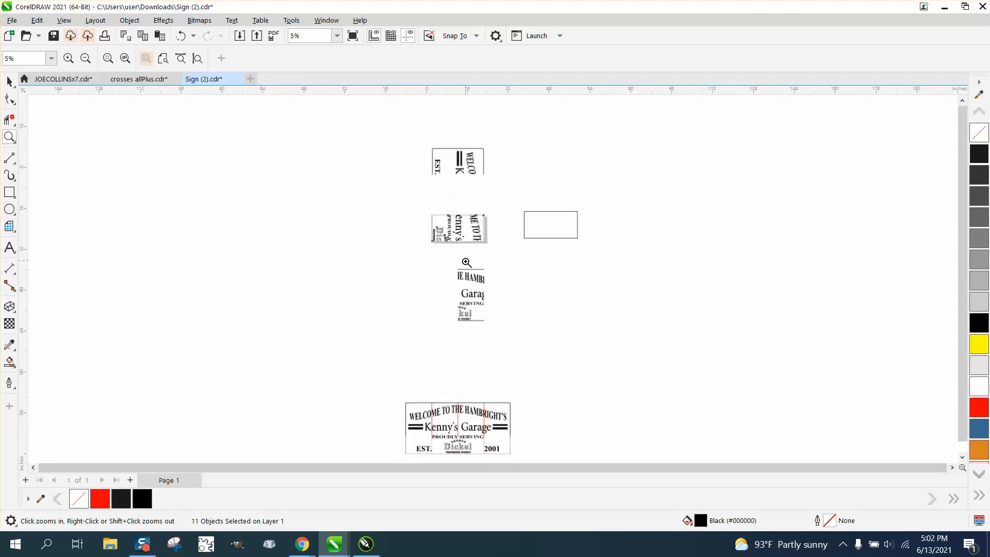